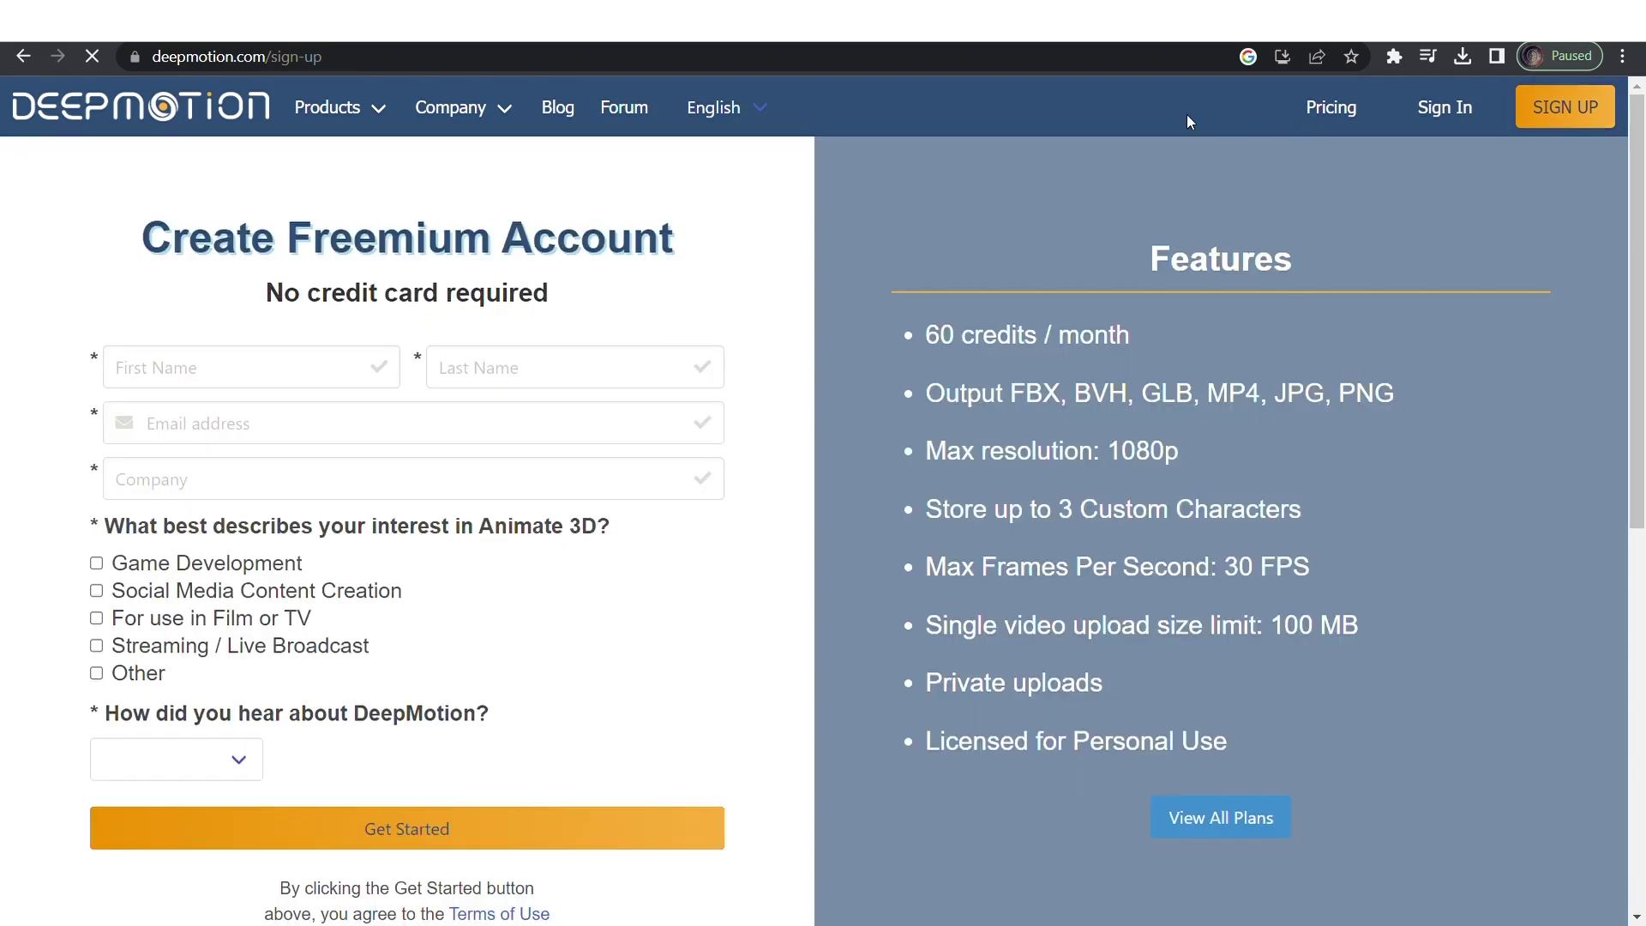
Enter the e-mail address, mark the interest as Other with 'Tutorials', and pick YouTube as the source.
scroll(1244, 258, down, 3)
scroll(1309, 390, up, 3)
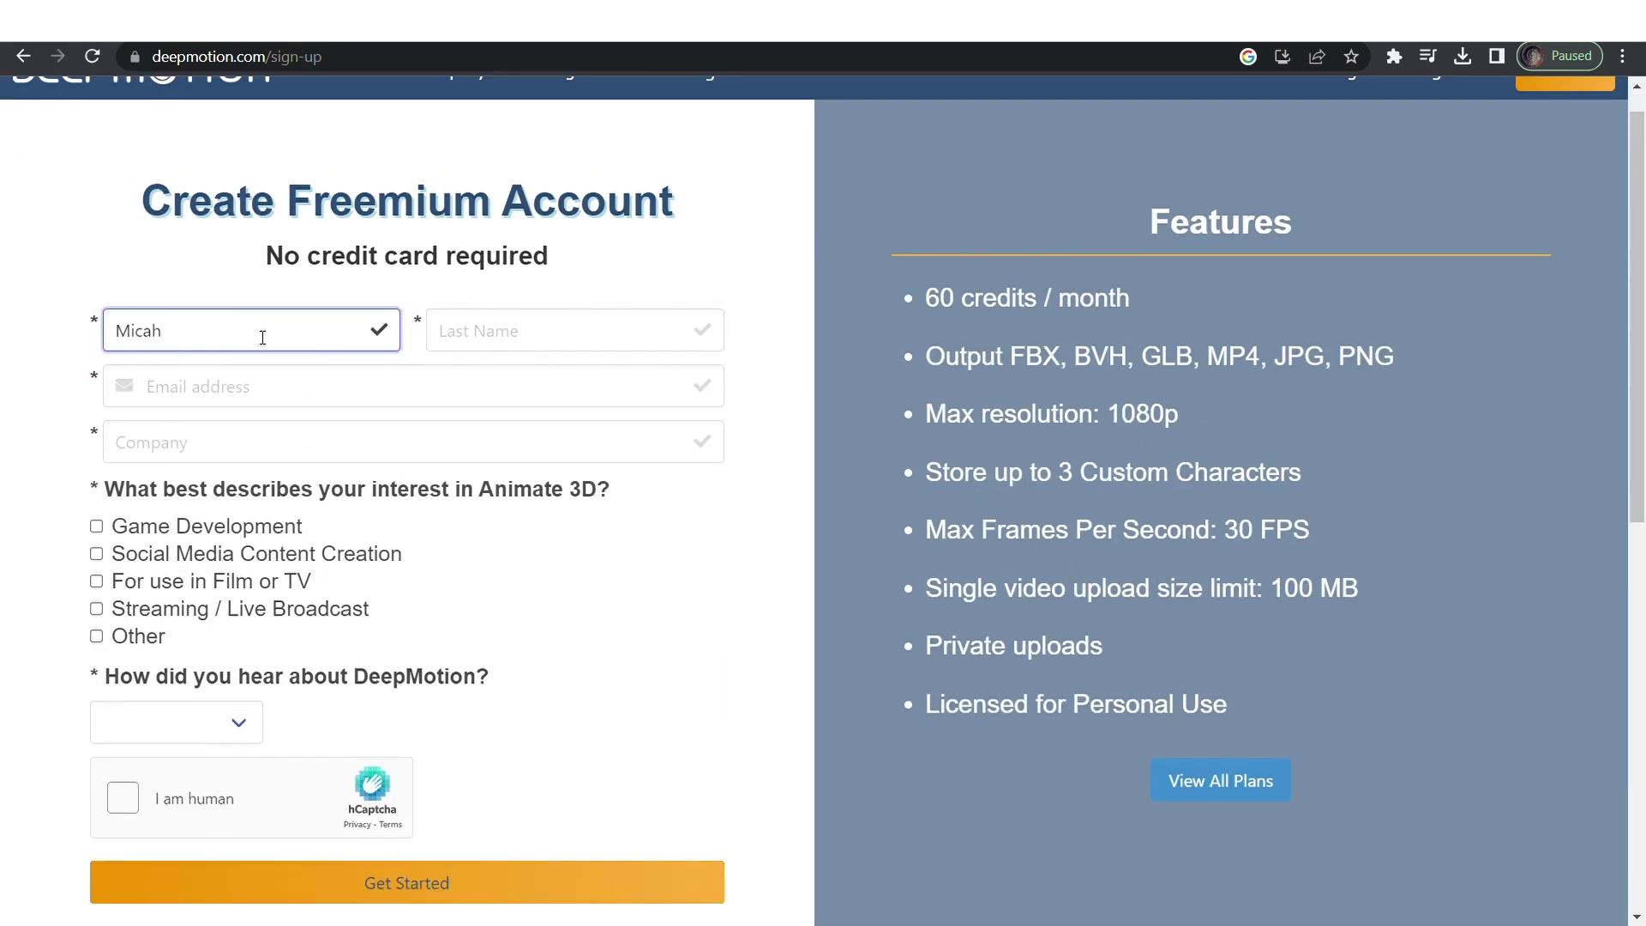
click(292, 392)
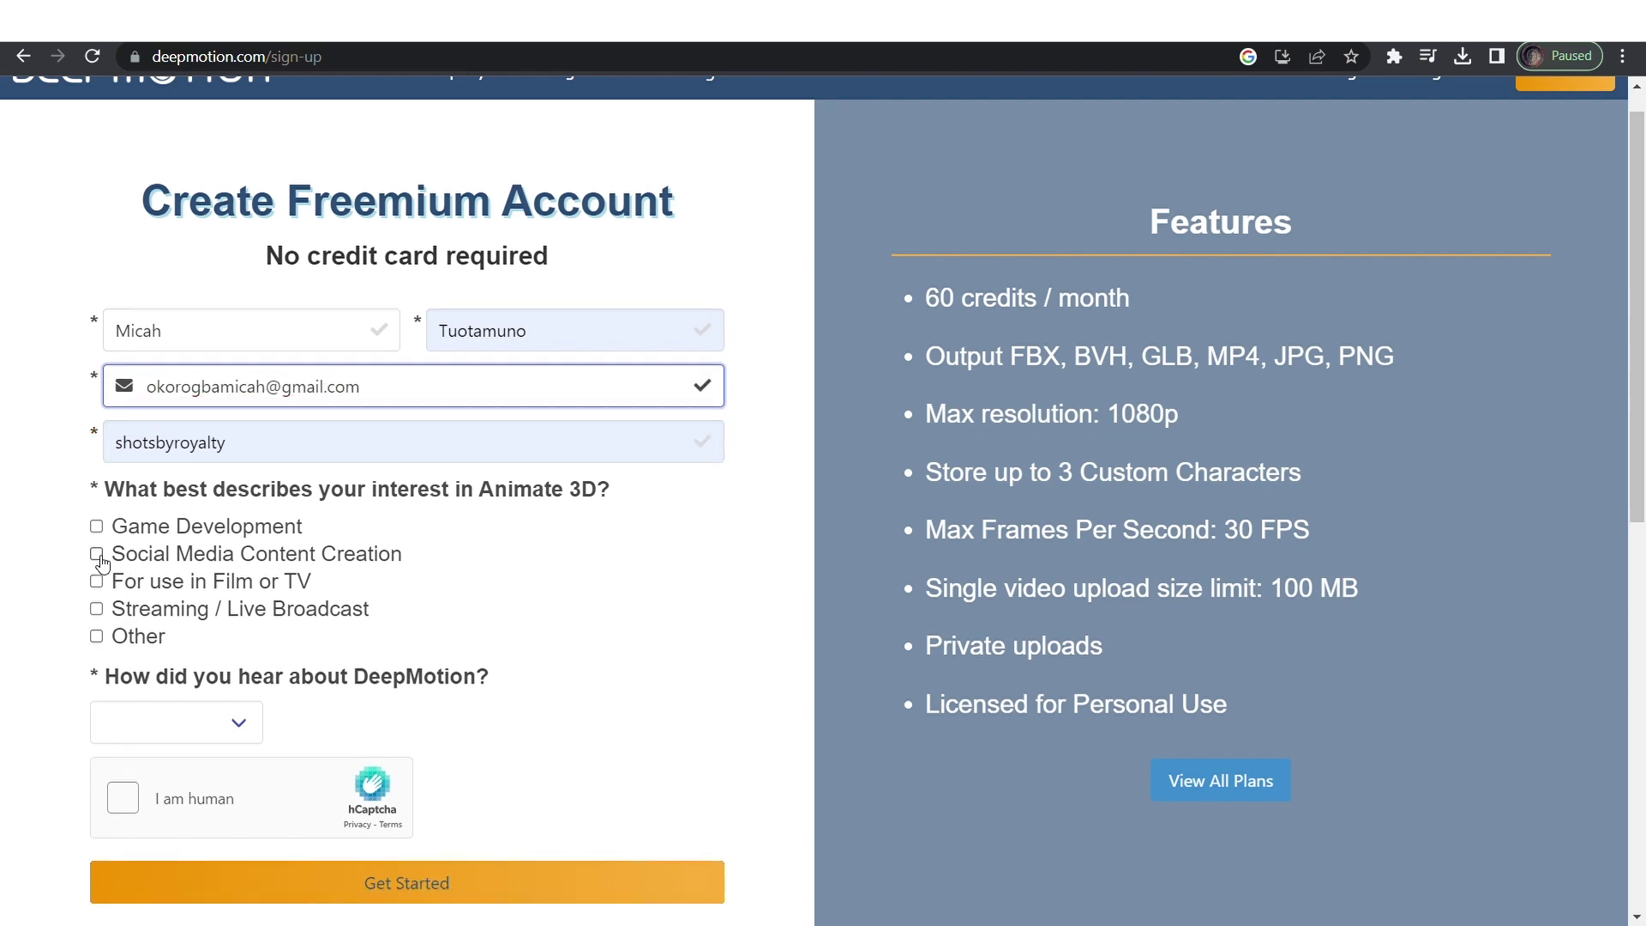
click(96, 636)
click(166, 837)
text(Tutorials)
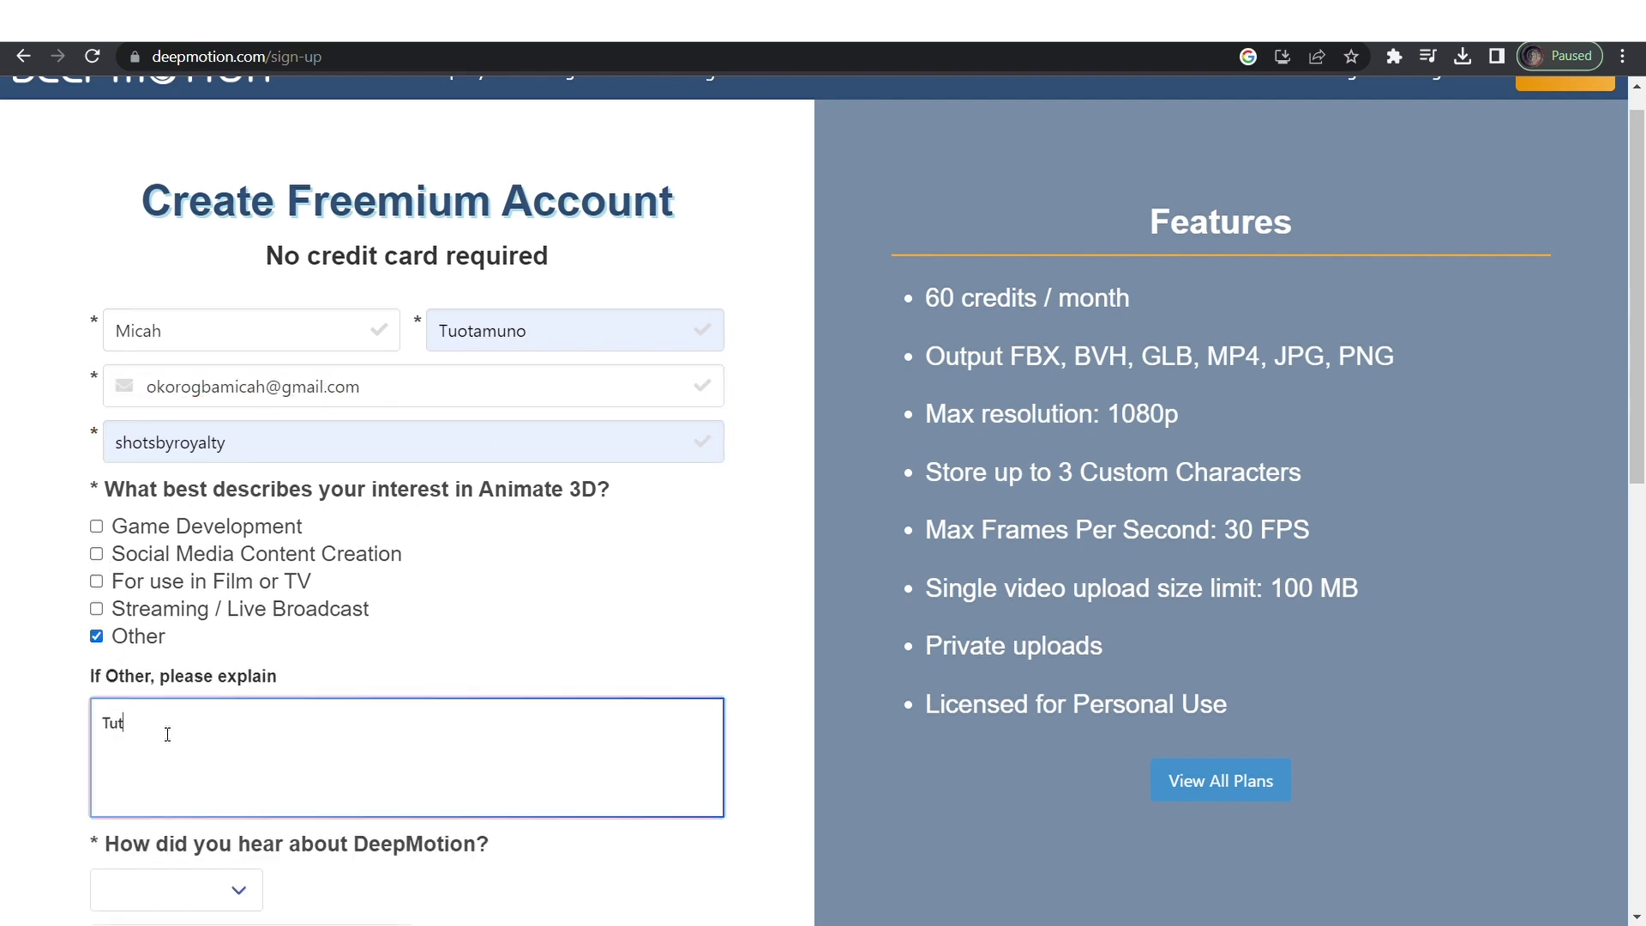
scroll(228, 558, down, 3)
key(Tab)
key(y)
Solve the banana-image captcha and submit the Freemium sign-up form.
click(434, 838)
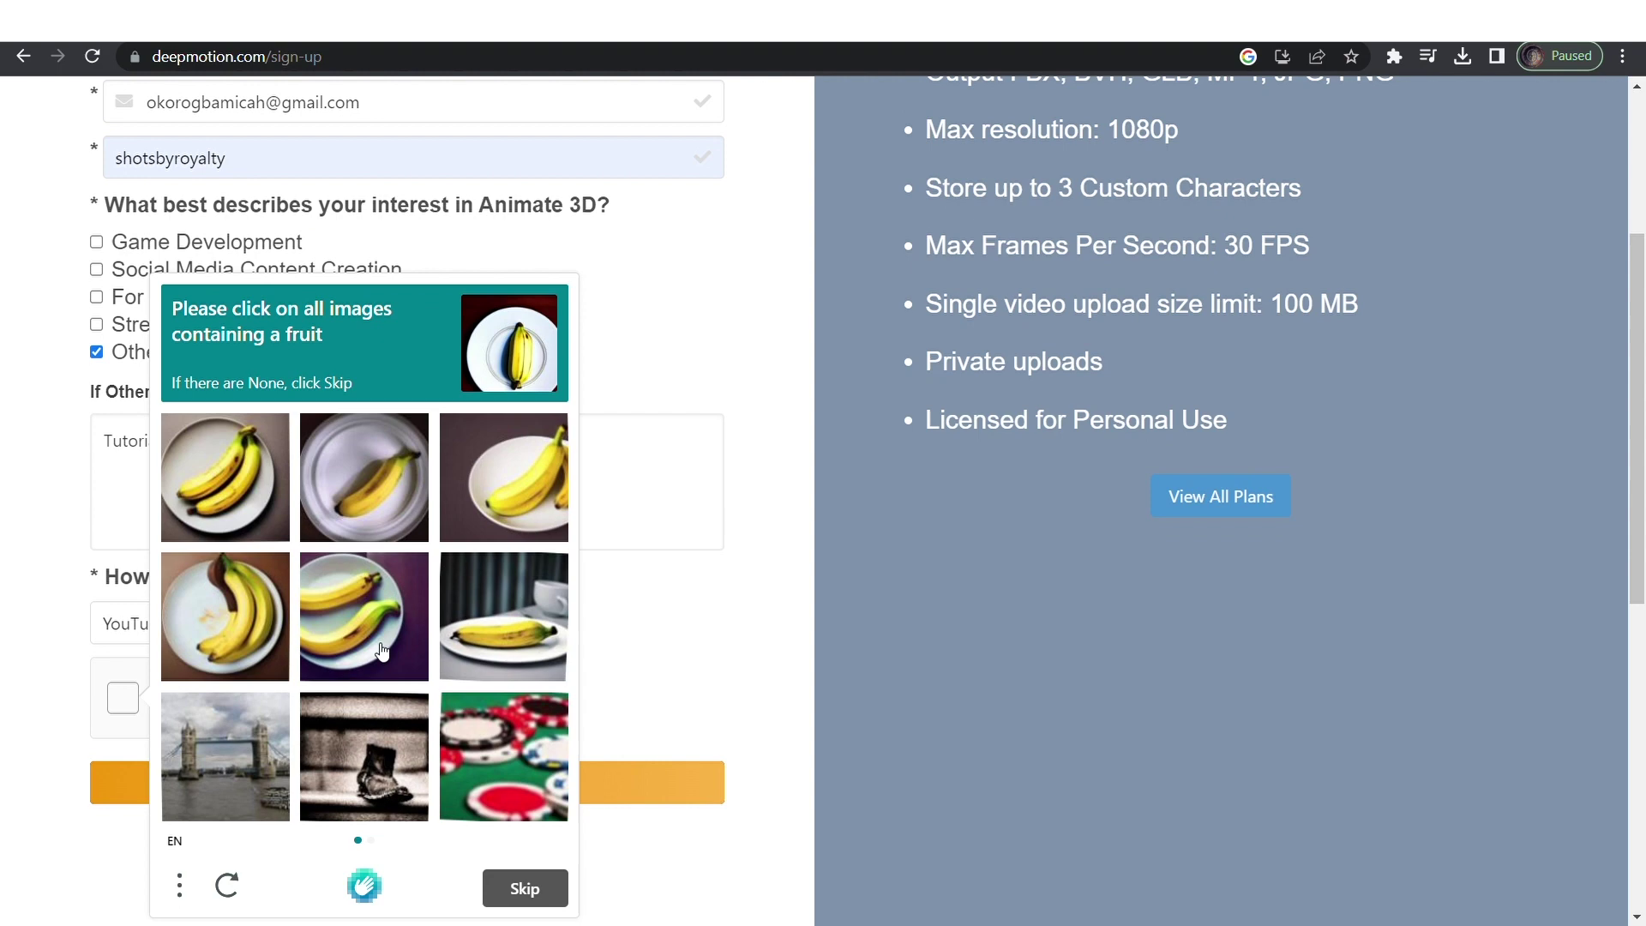
click(226, 599)
click(365, 598)
click(504, 598)
click(504, 738)
scroll(525, 686, down, 3)
click(537, 727)
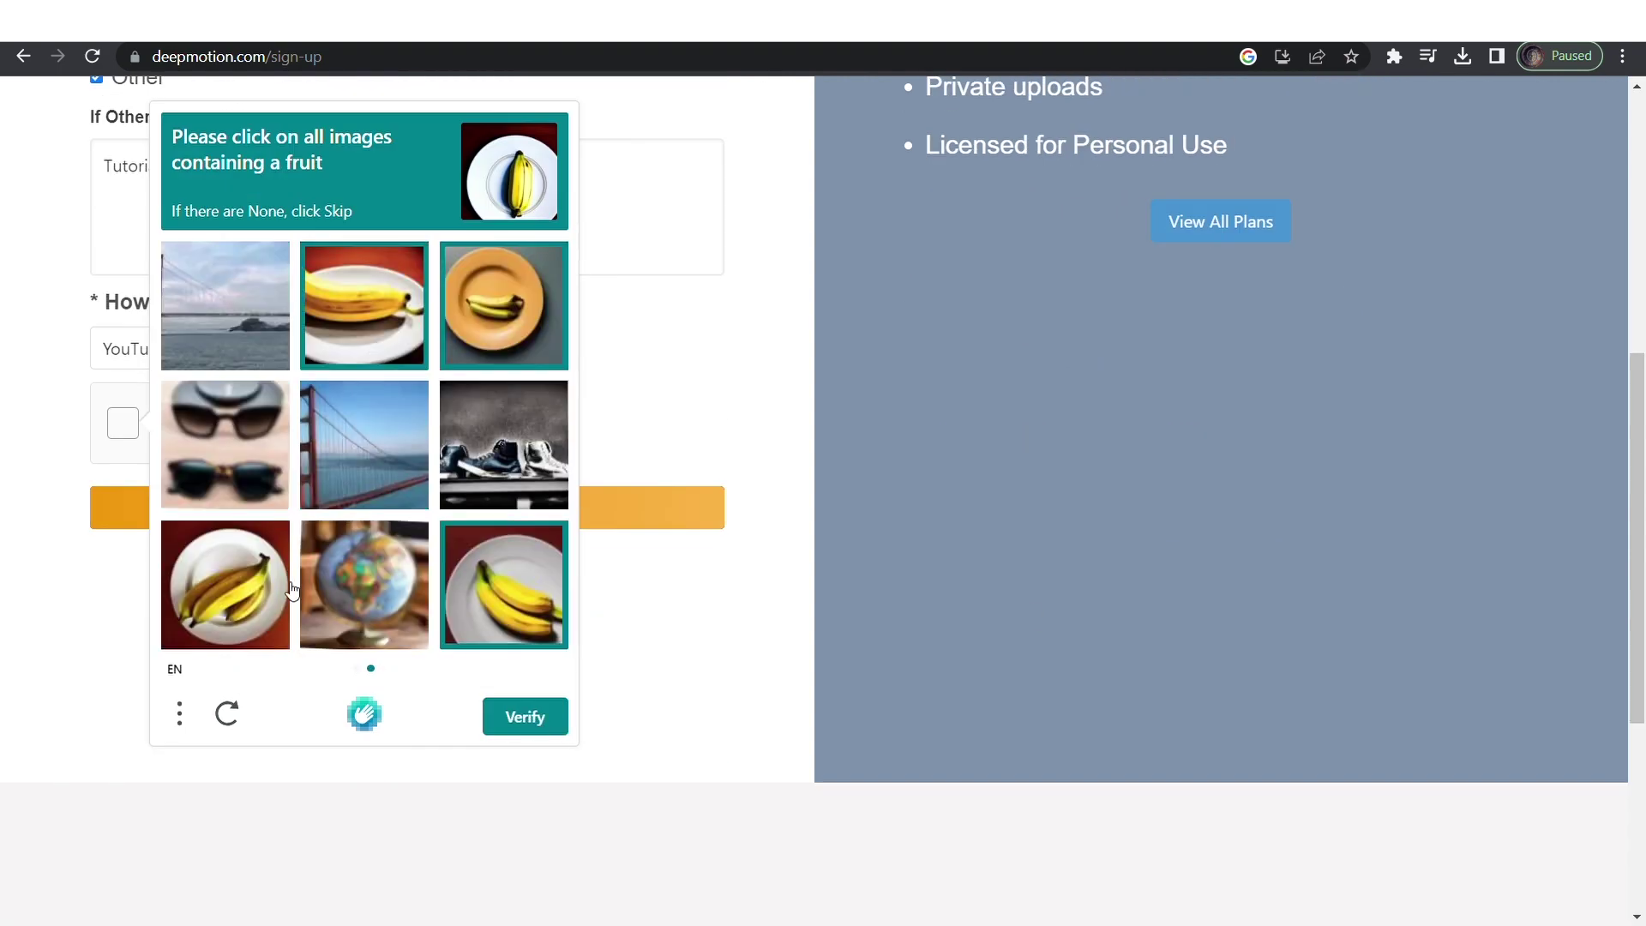
click(537, 731)
click(482, 515)
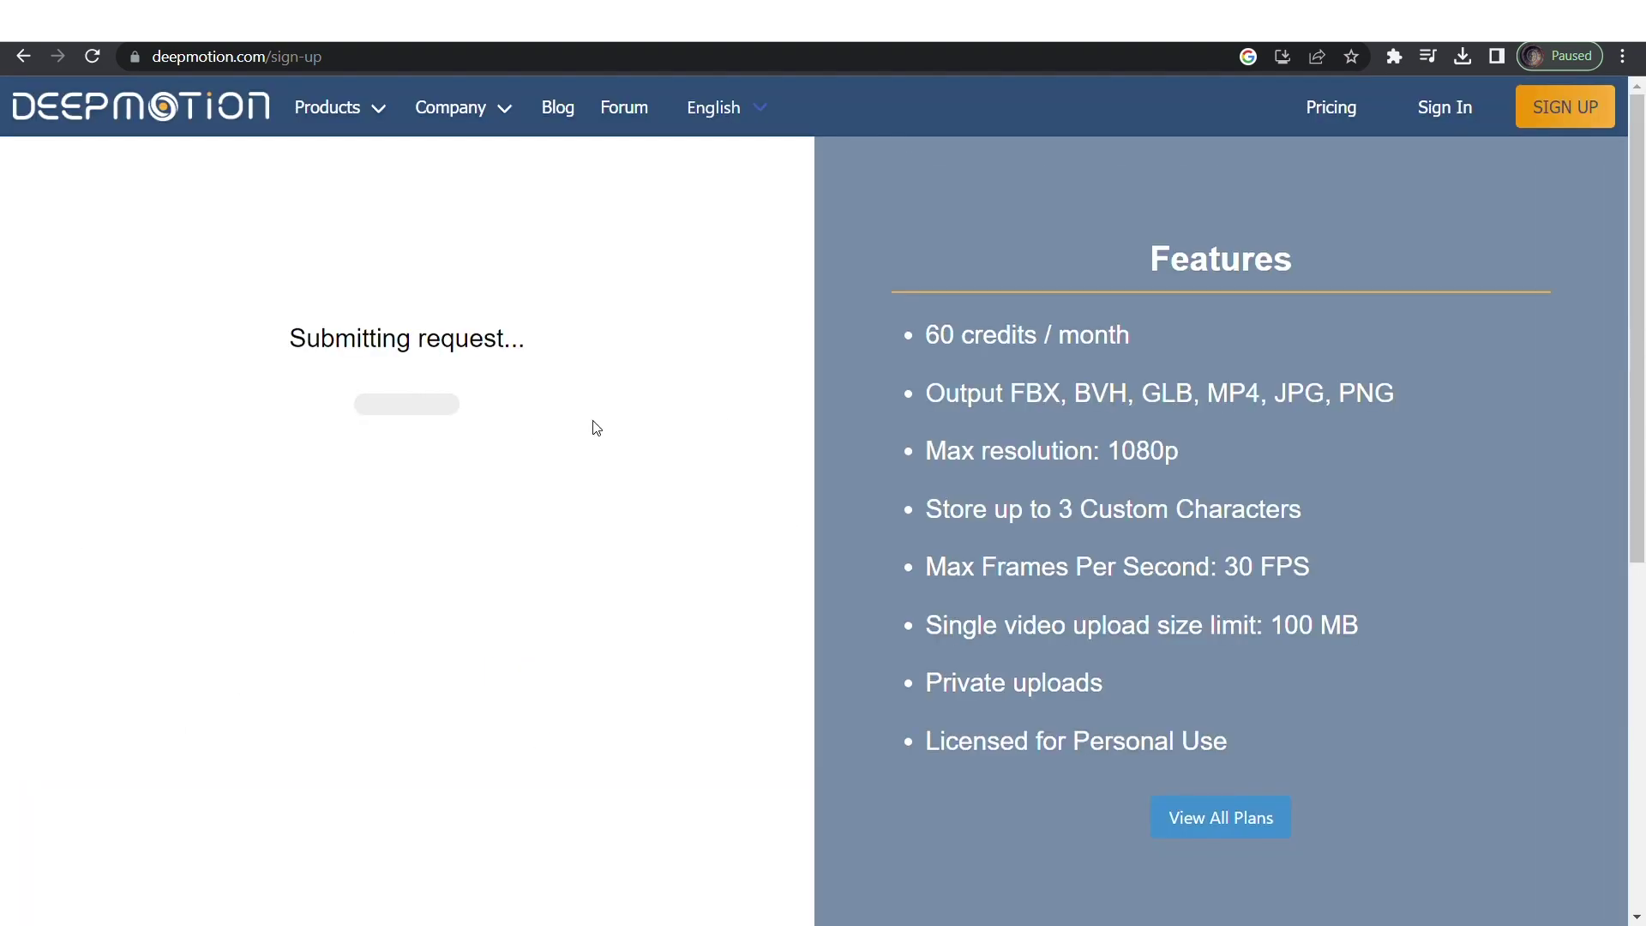
Open mail.google.com in a new tab to reach the activation email.
key(ctrl+t)
text(mail.google.com)
key(Return)
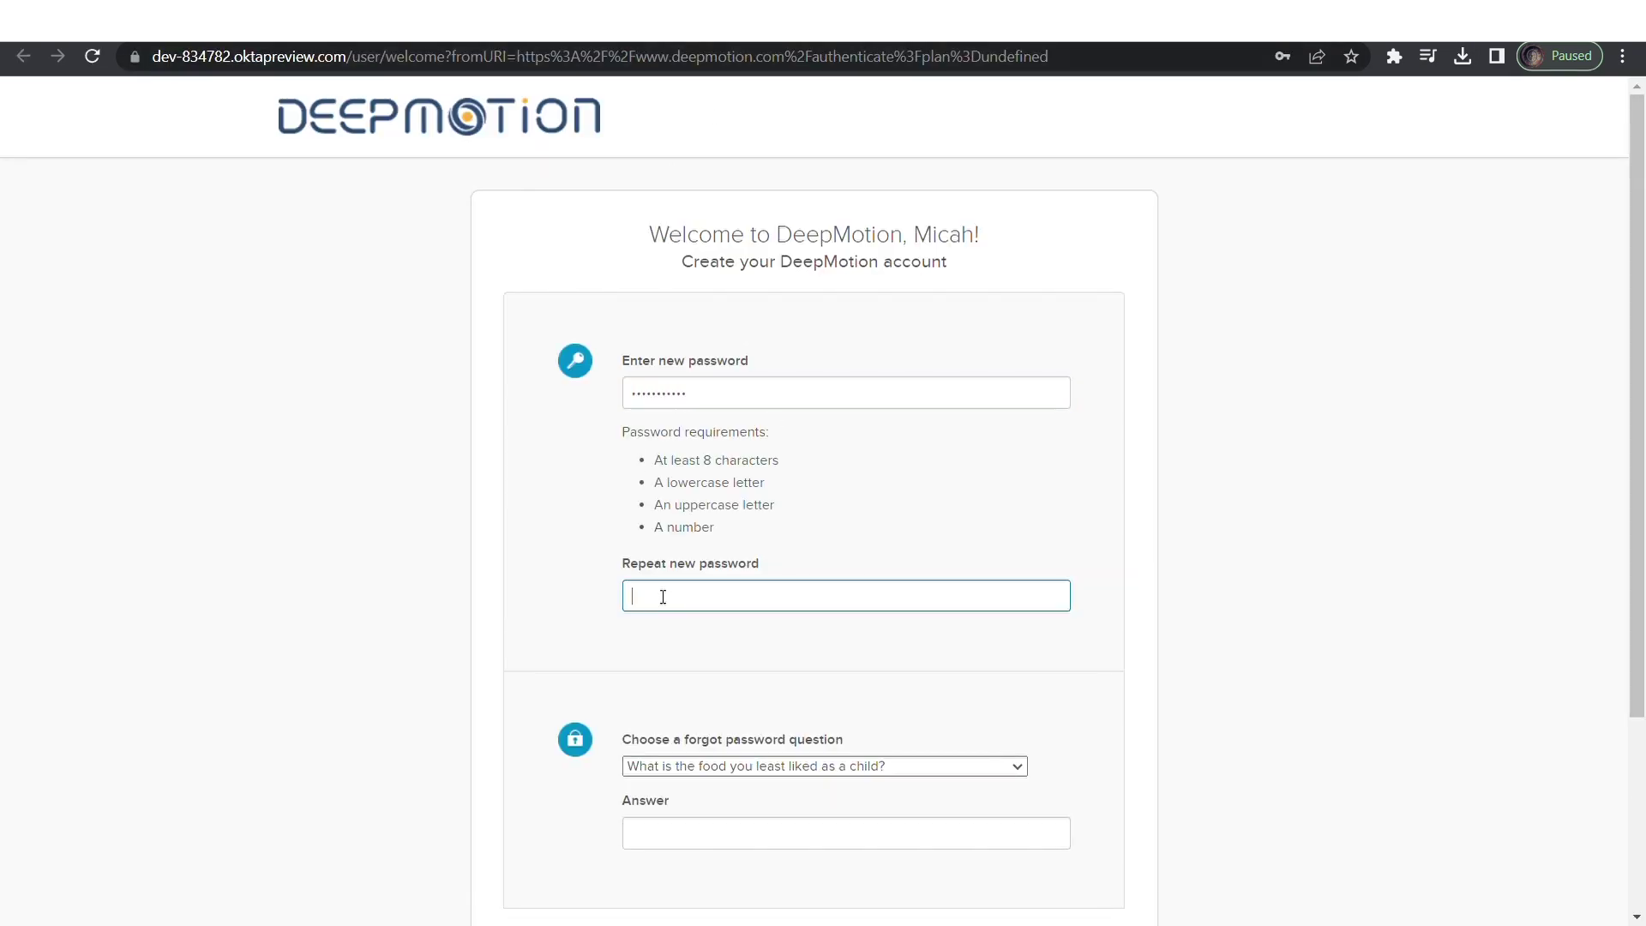
Enter the account password and recovery answer, then create the DeepMotion account.
text(•••••)
scroll(757, 659, down, 2)
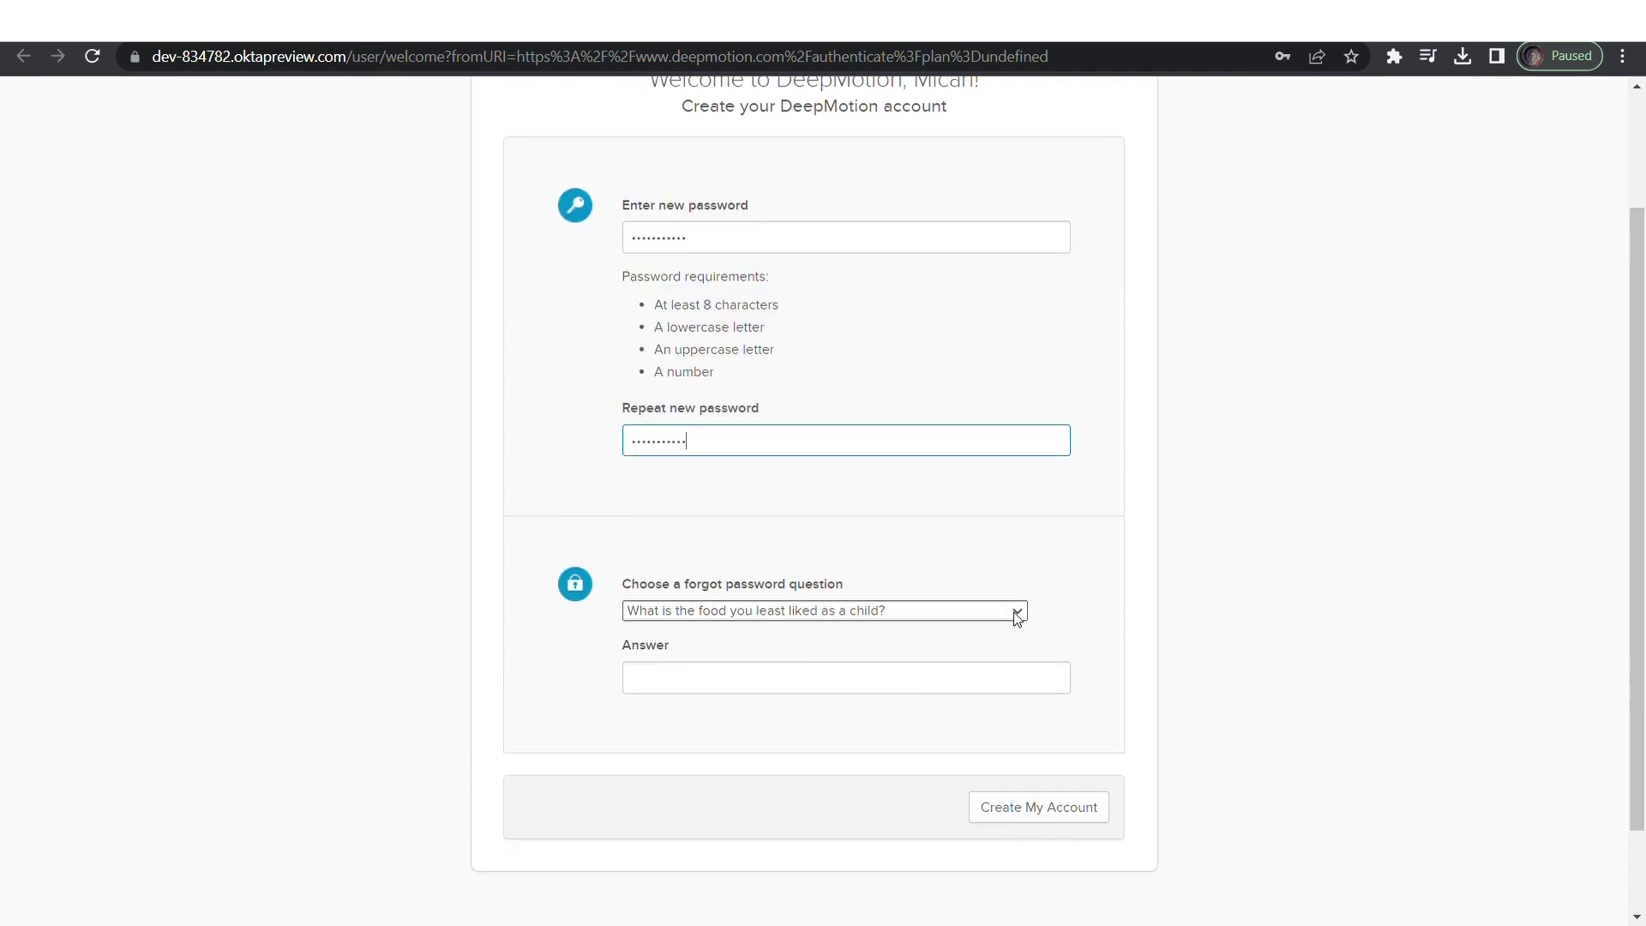
click(671, 682)
scroll(672, 584, down, 2)
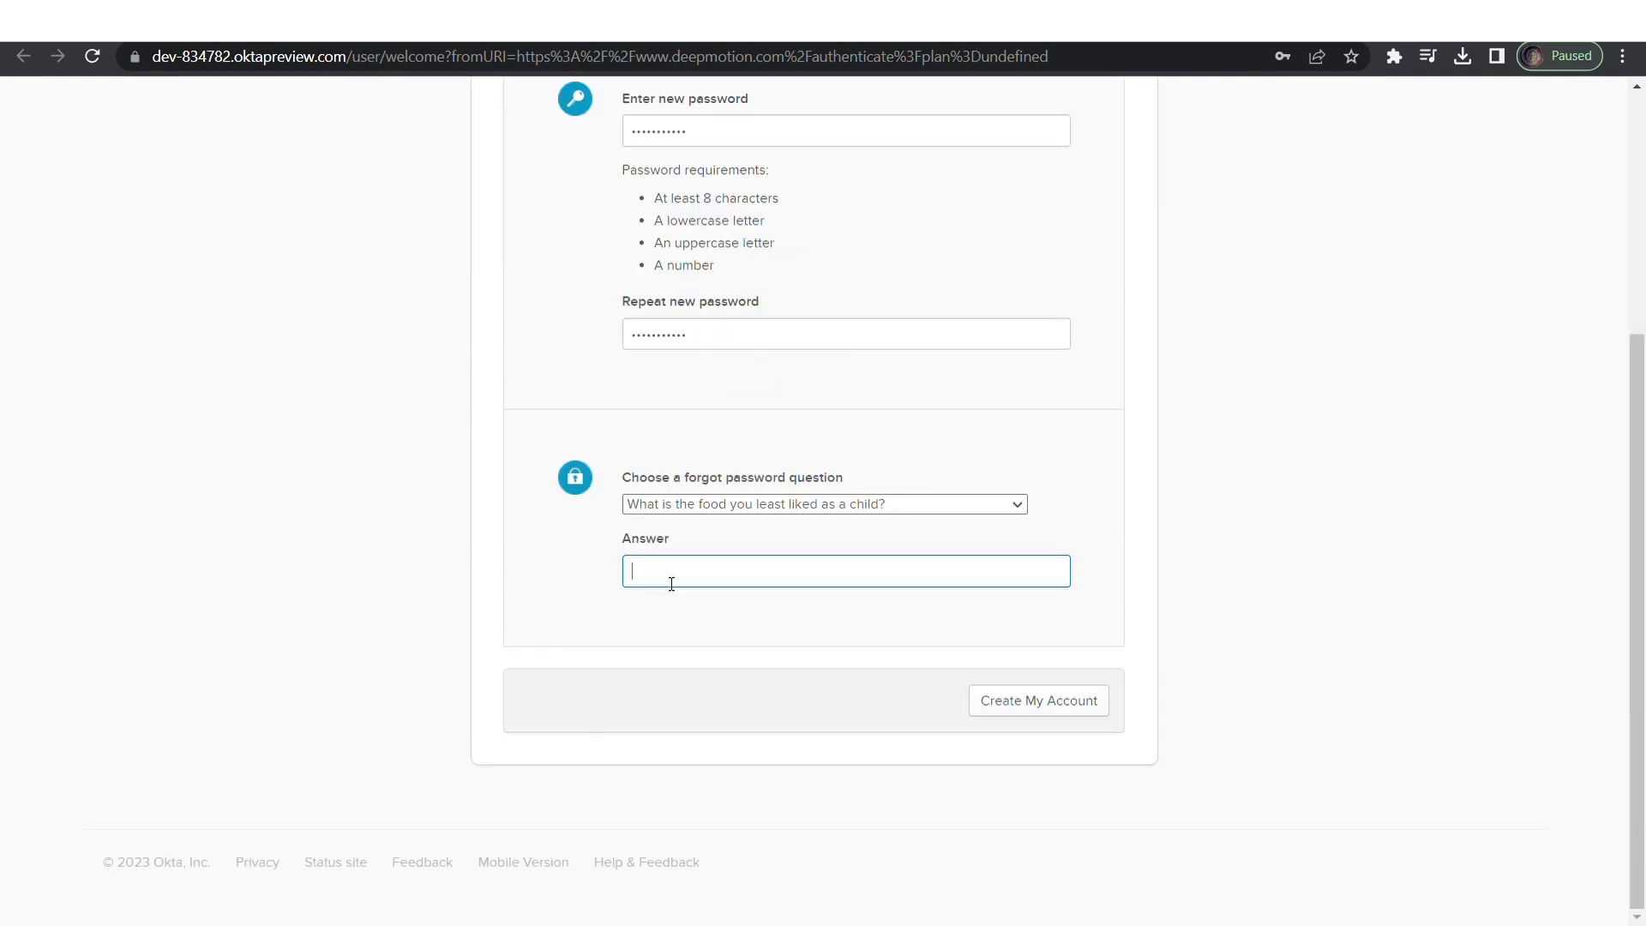
click(1060, 703)
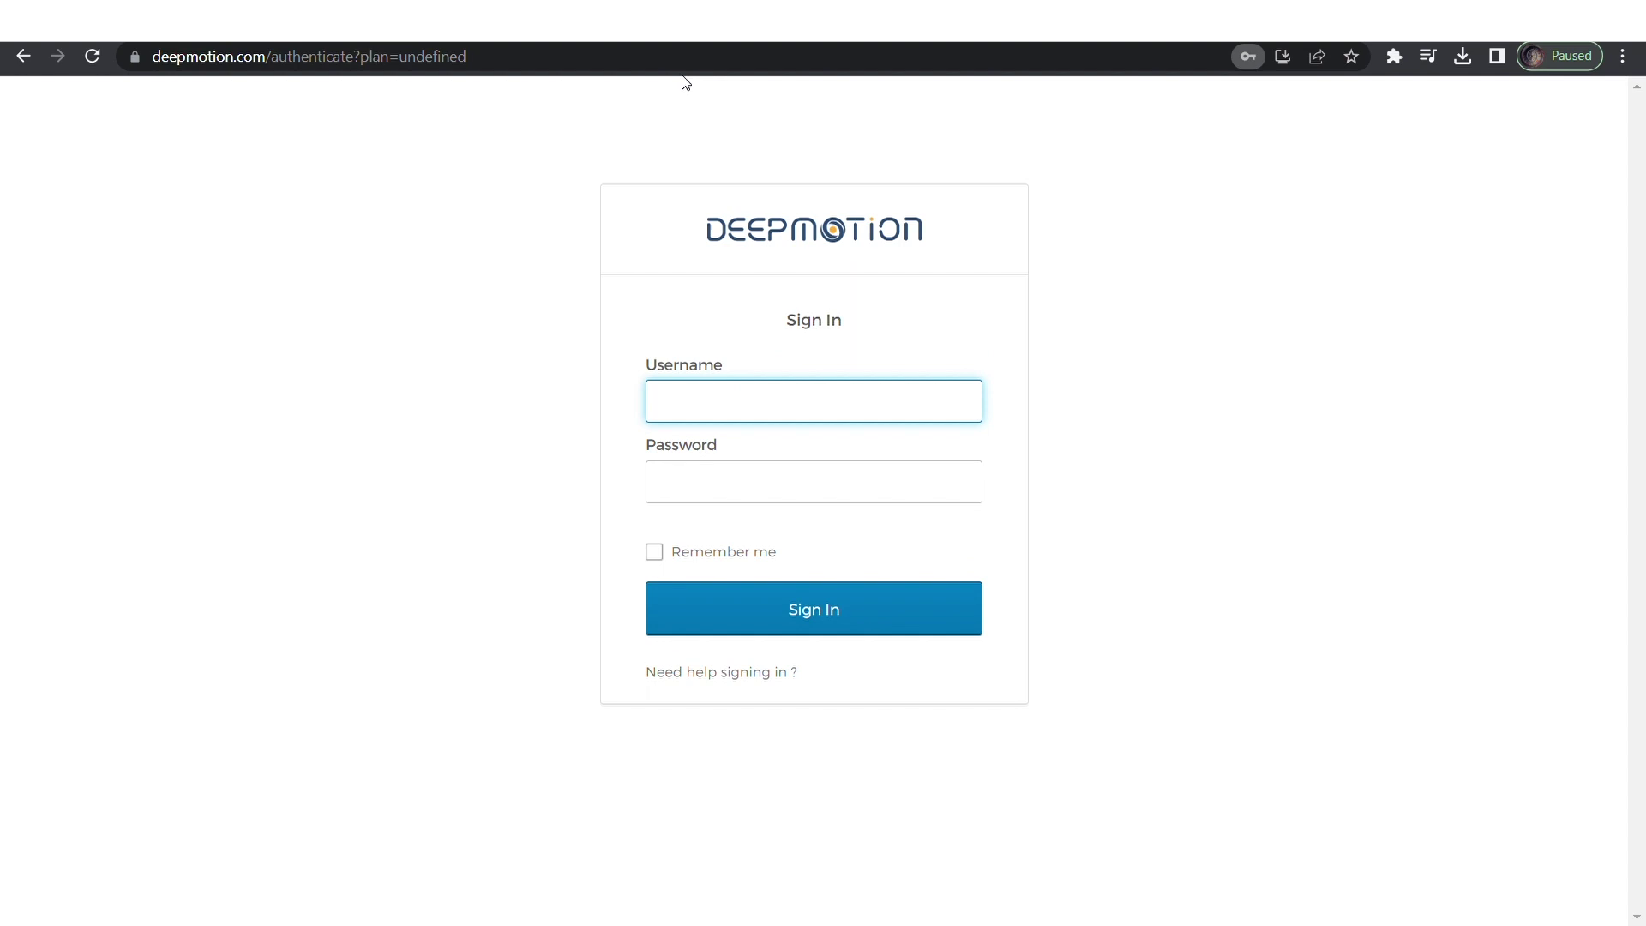
Sign in to DeepMotion with the new account credentials.
click(705, 480)
text(*)
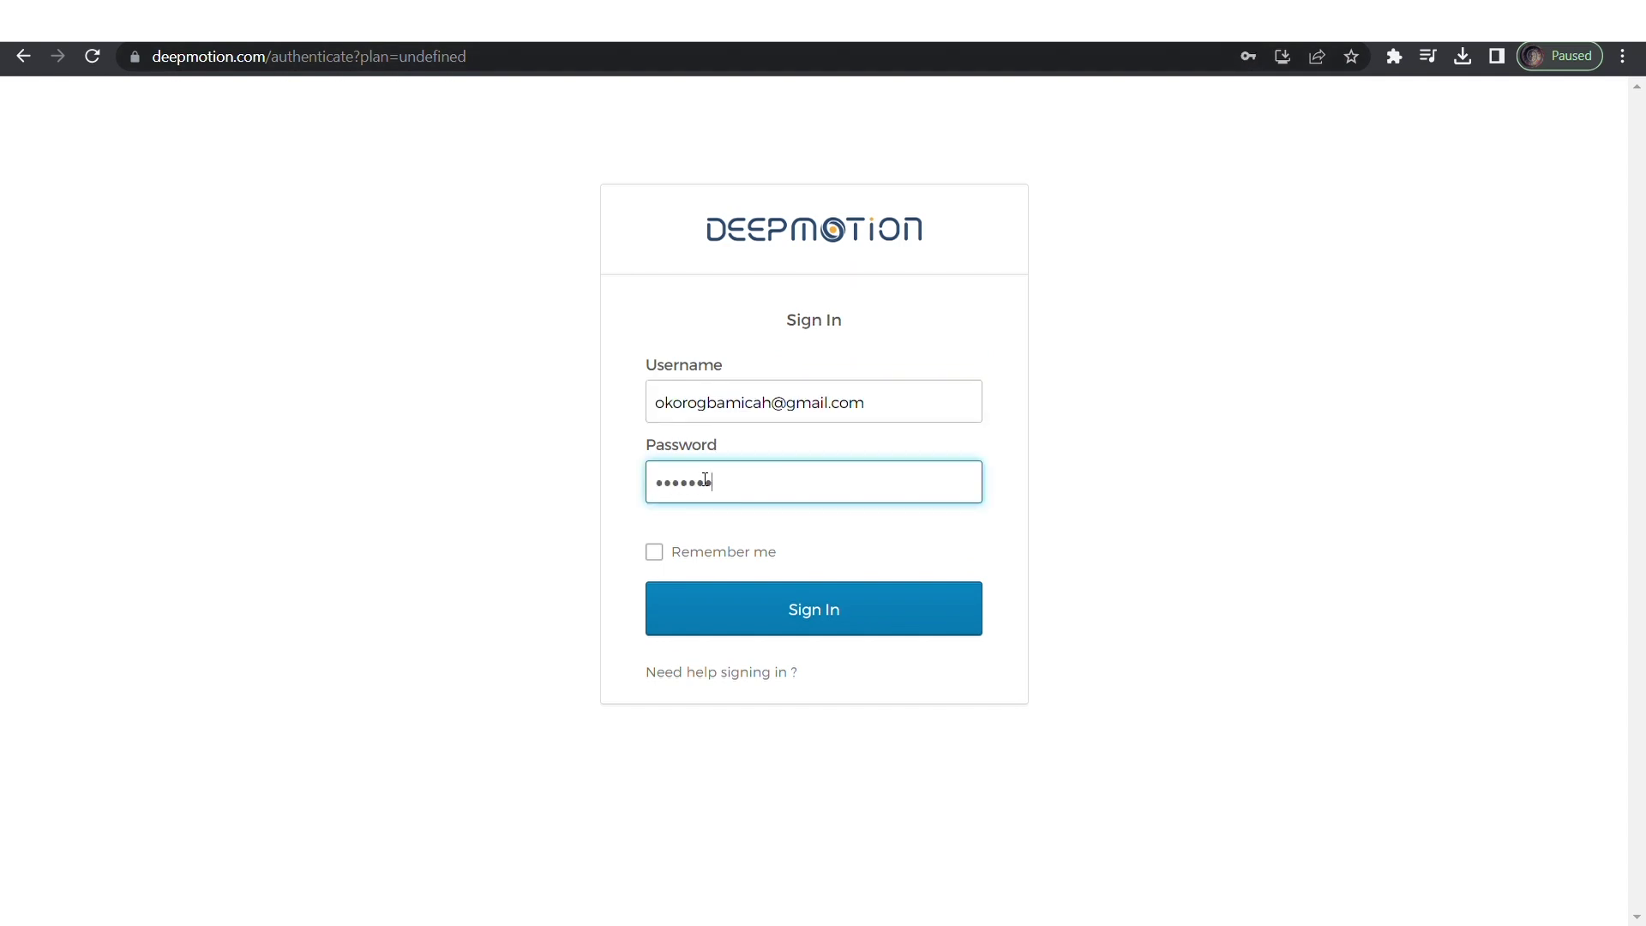
click(786, 609)
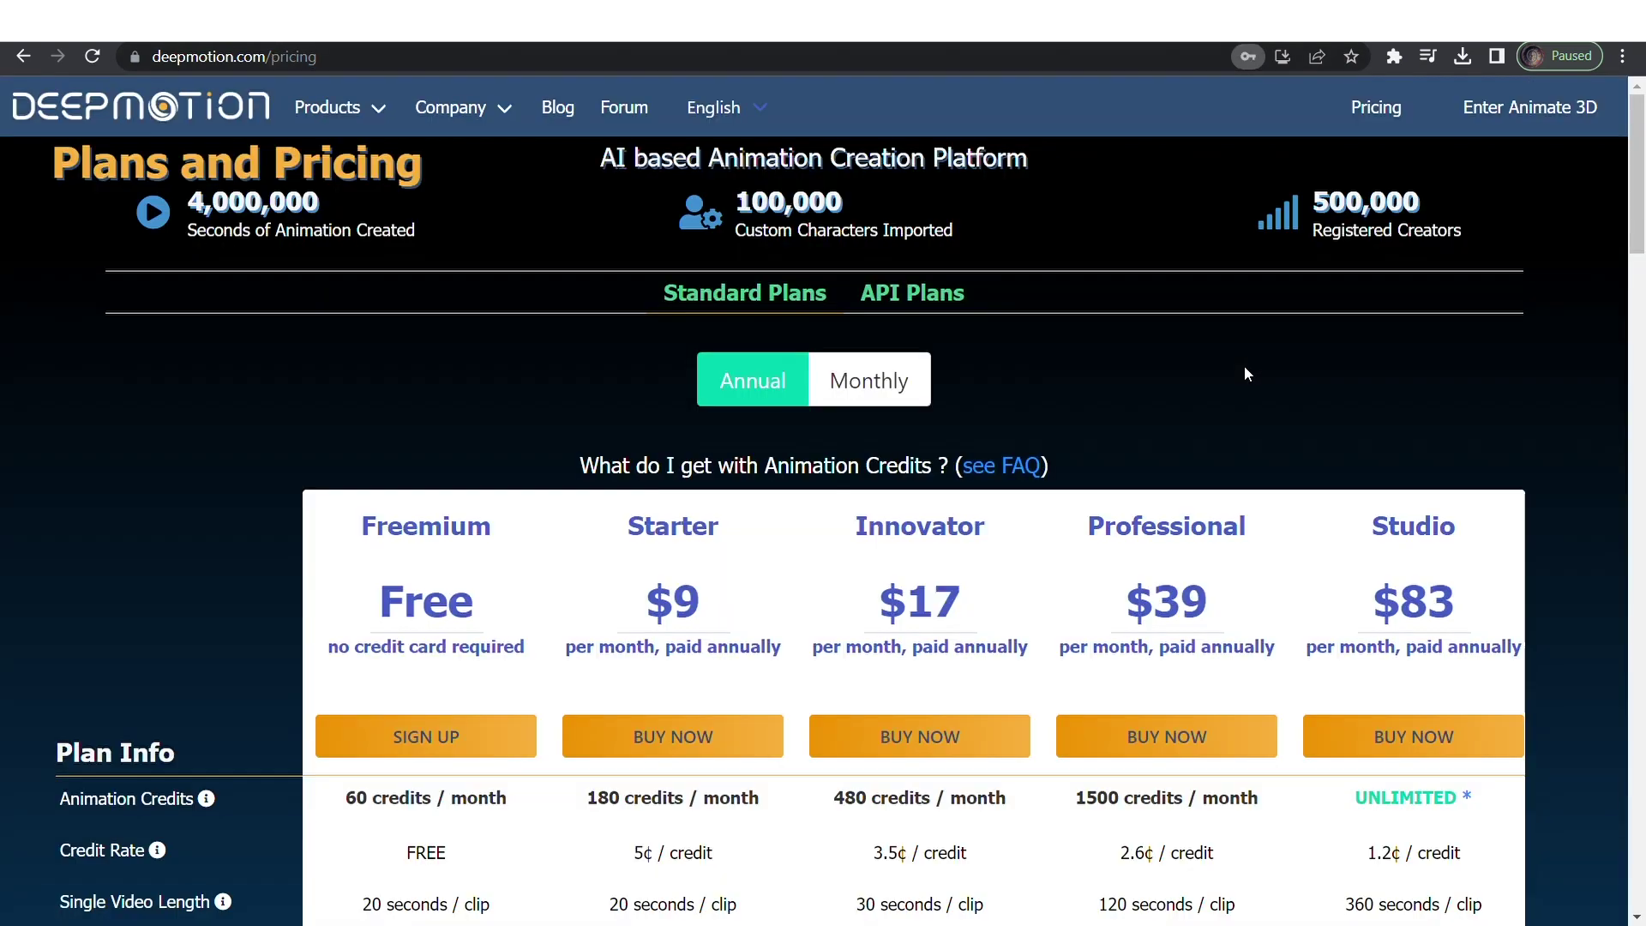
mouse_move(353, 120)
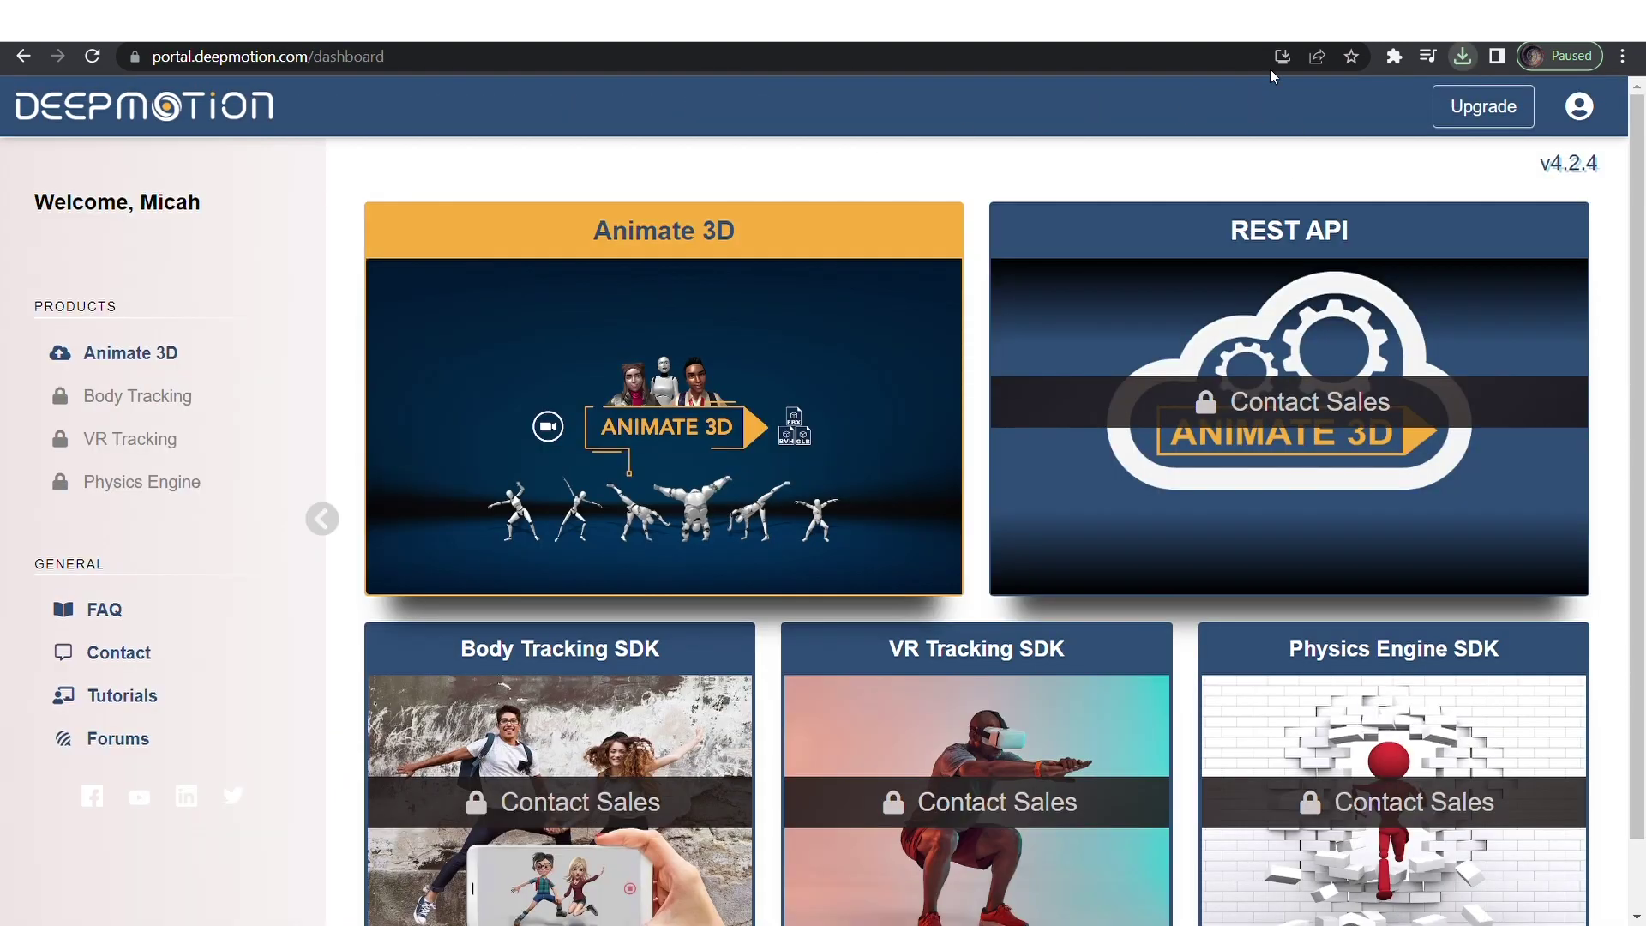
Enter Animate 3D, page through the capture guidelines and skip to the Create page.
click(751, 341)
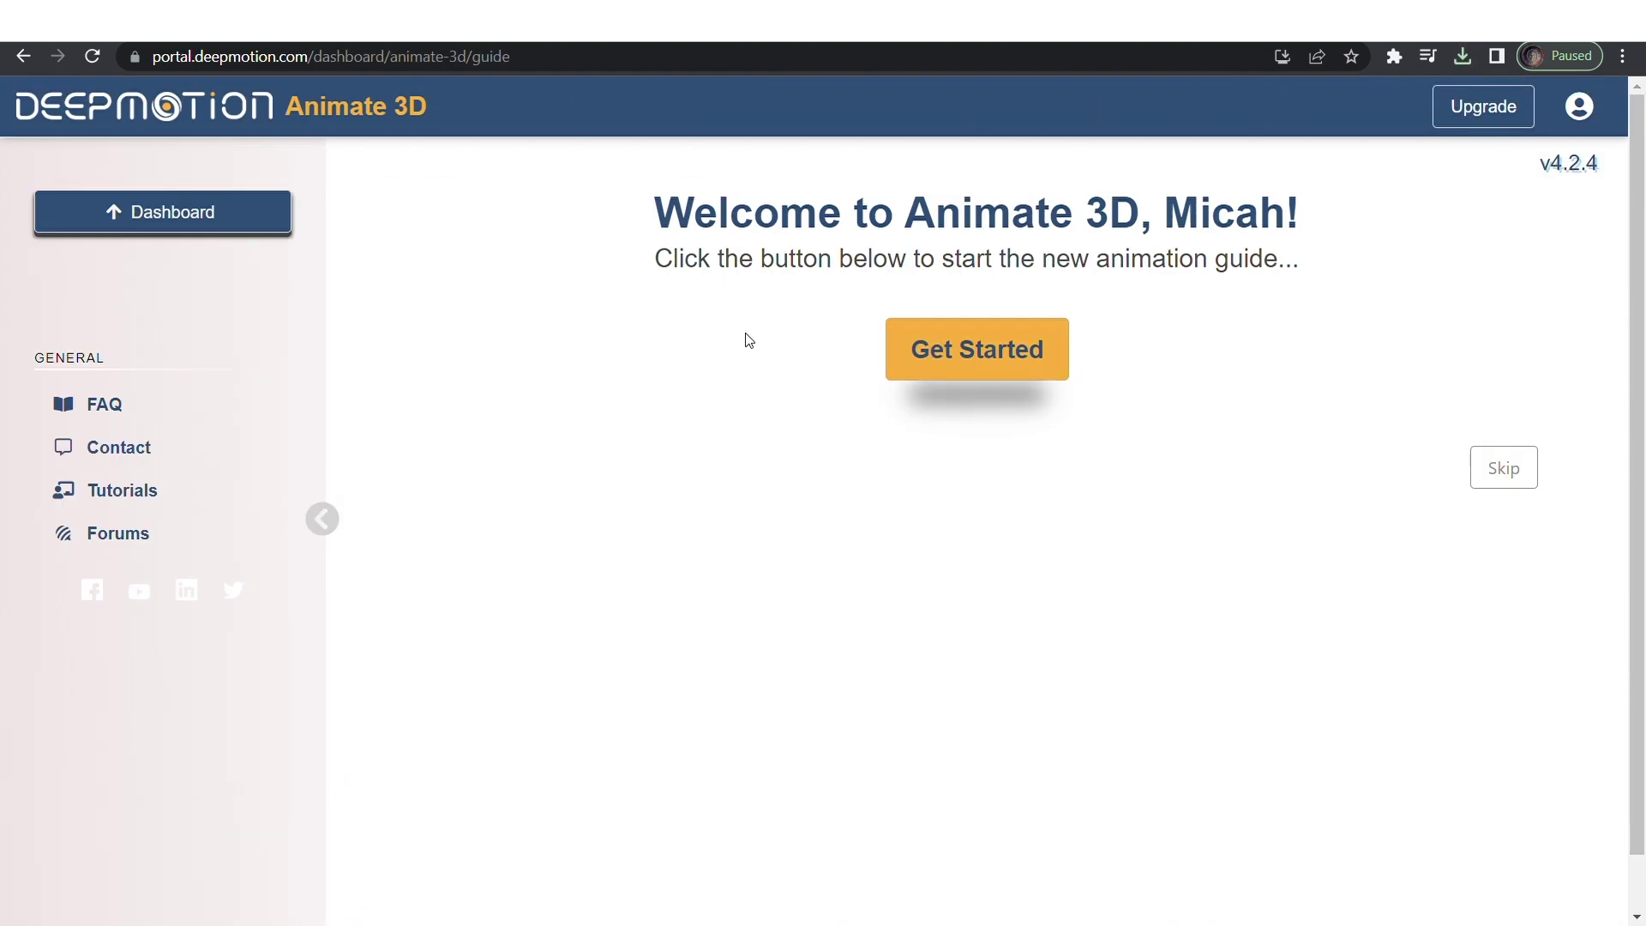
click(946, 367)
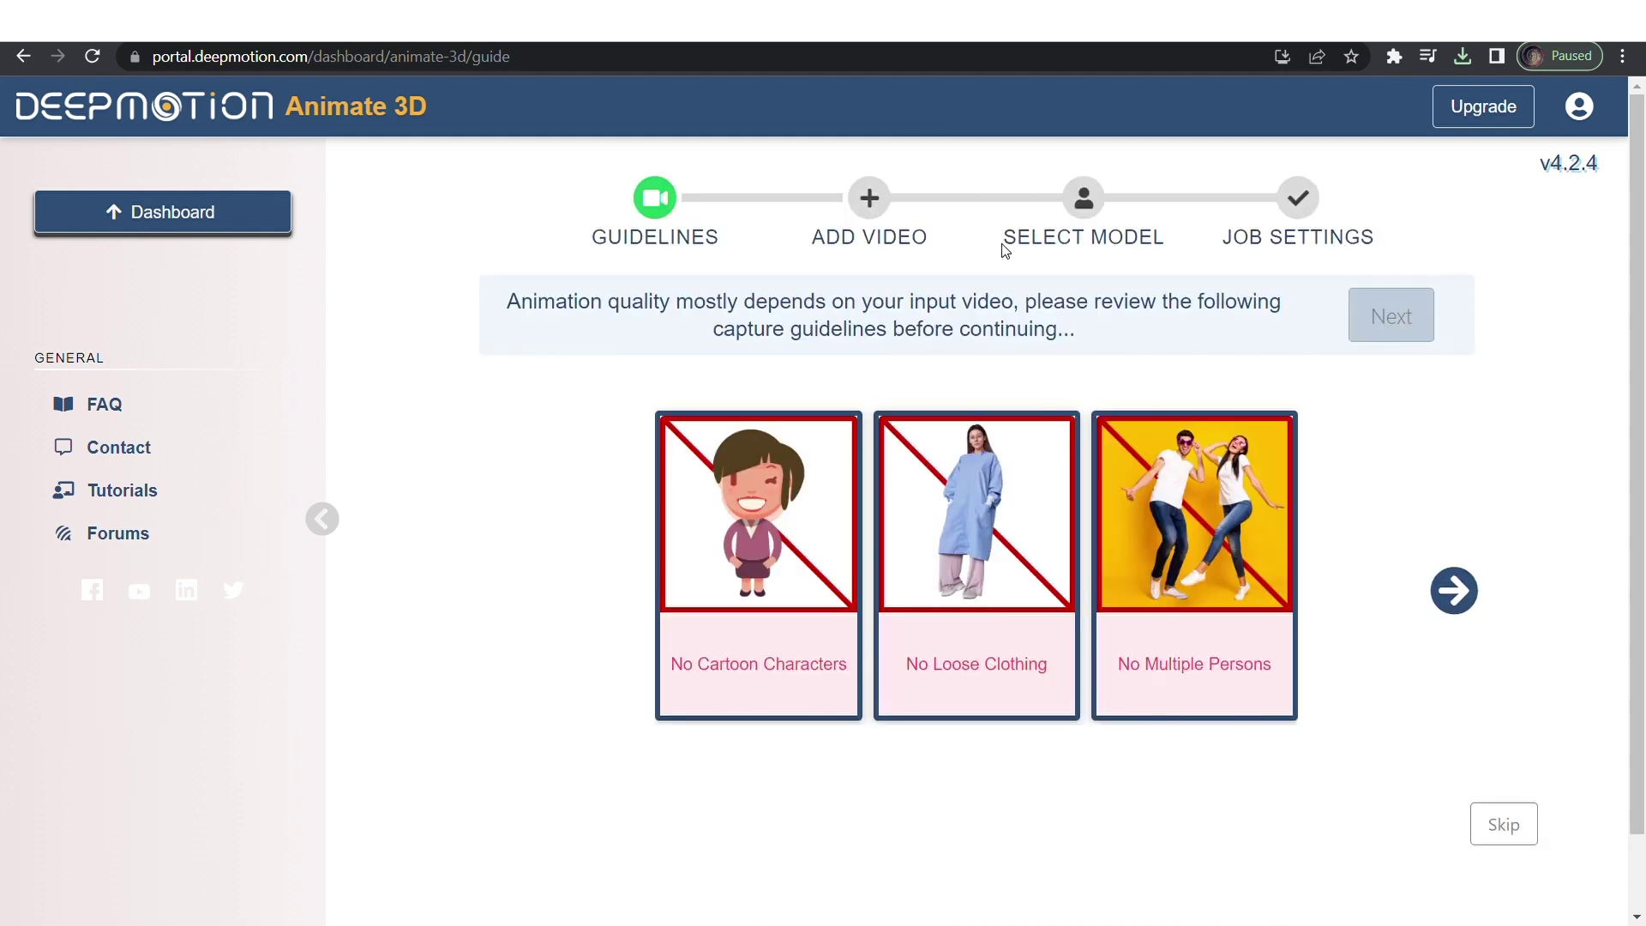
click(1458, 591)
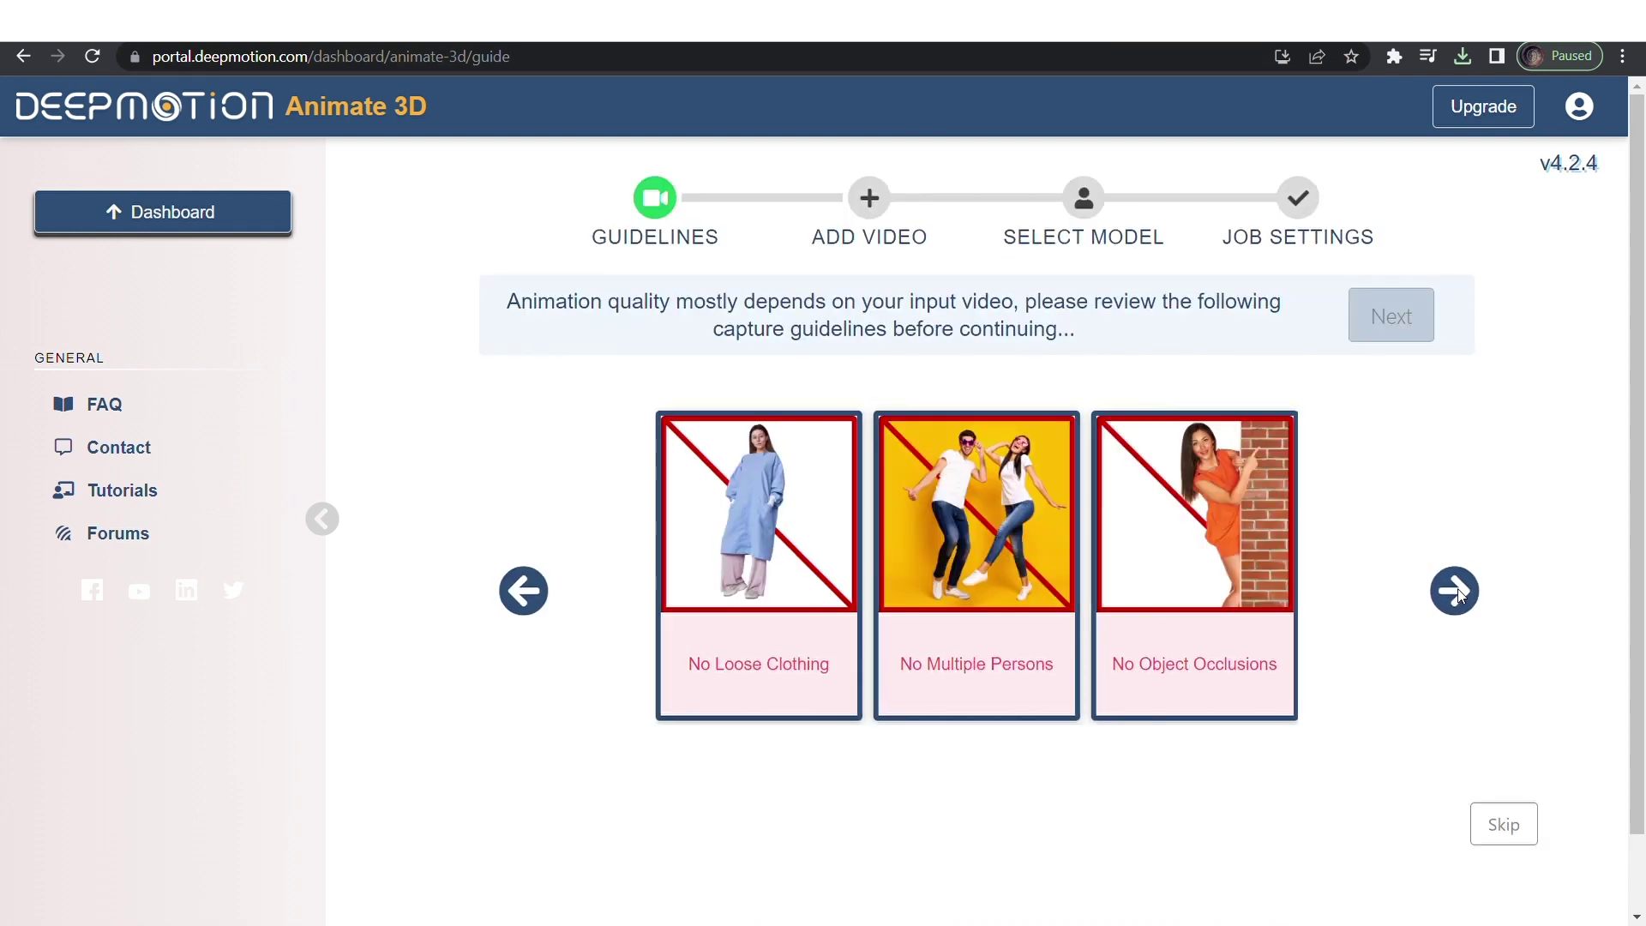
click(1457, 591)
click(1458, 592)
click(1458, 591)
click(1381, 317)
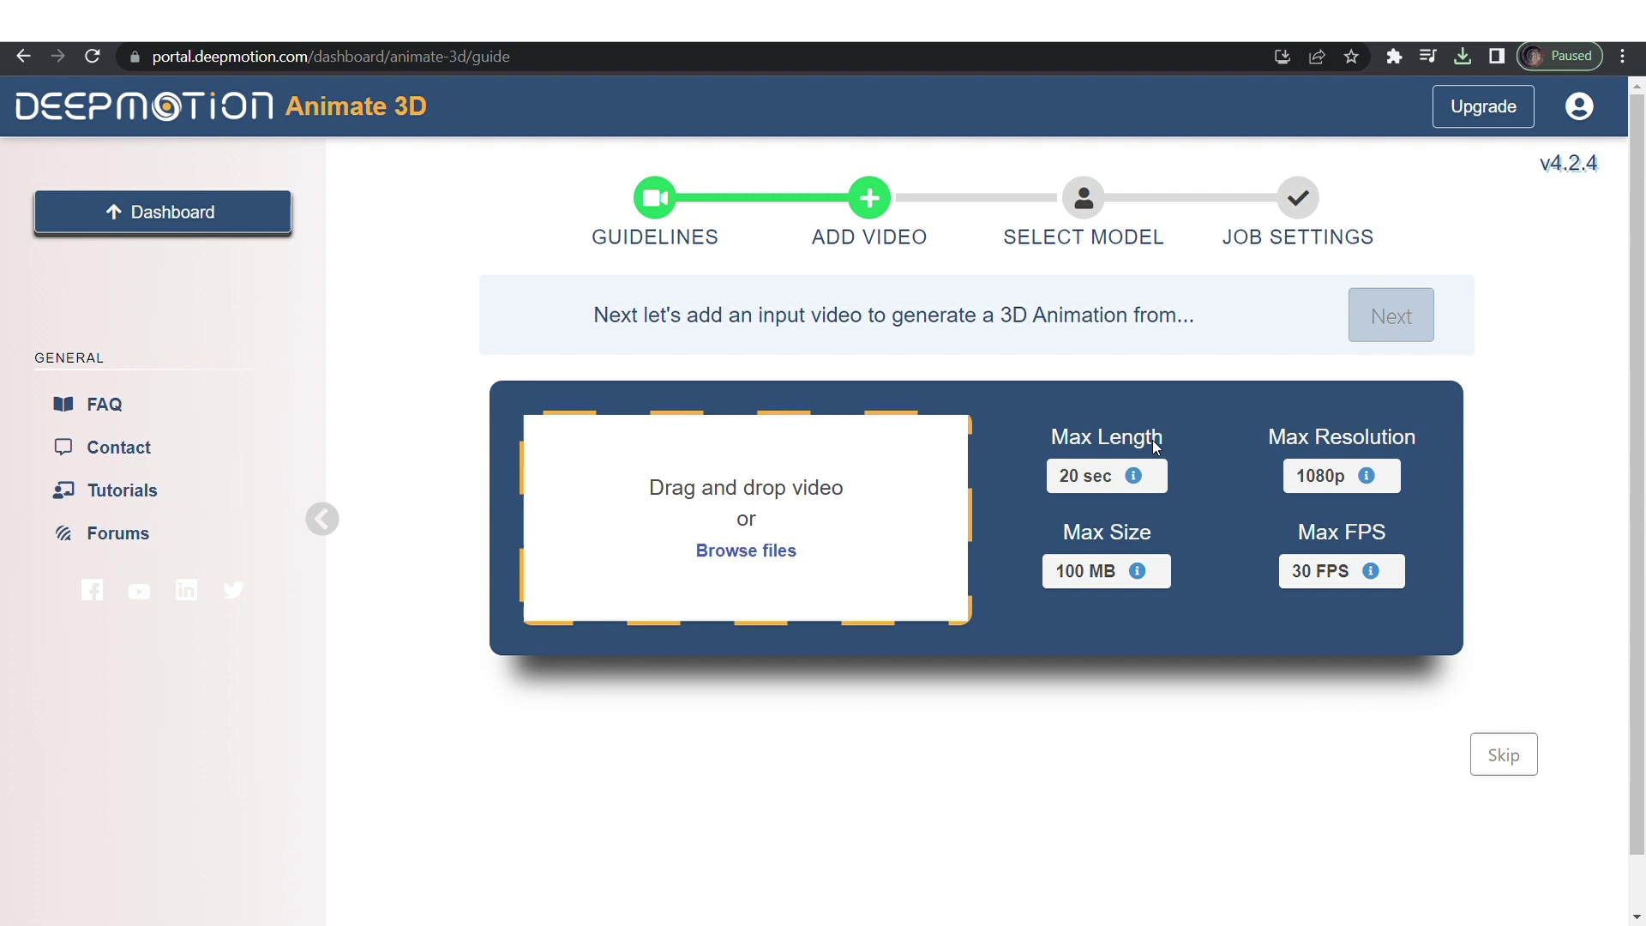
click(1504, 733)
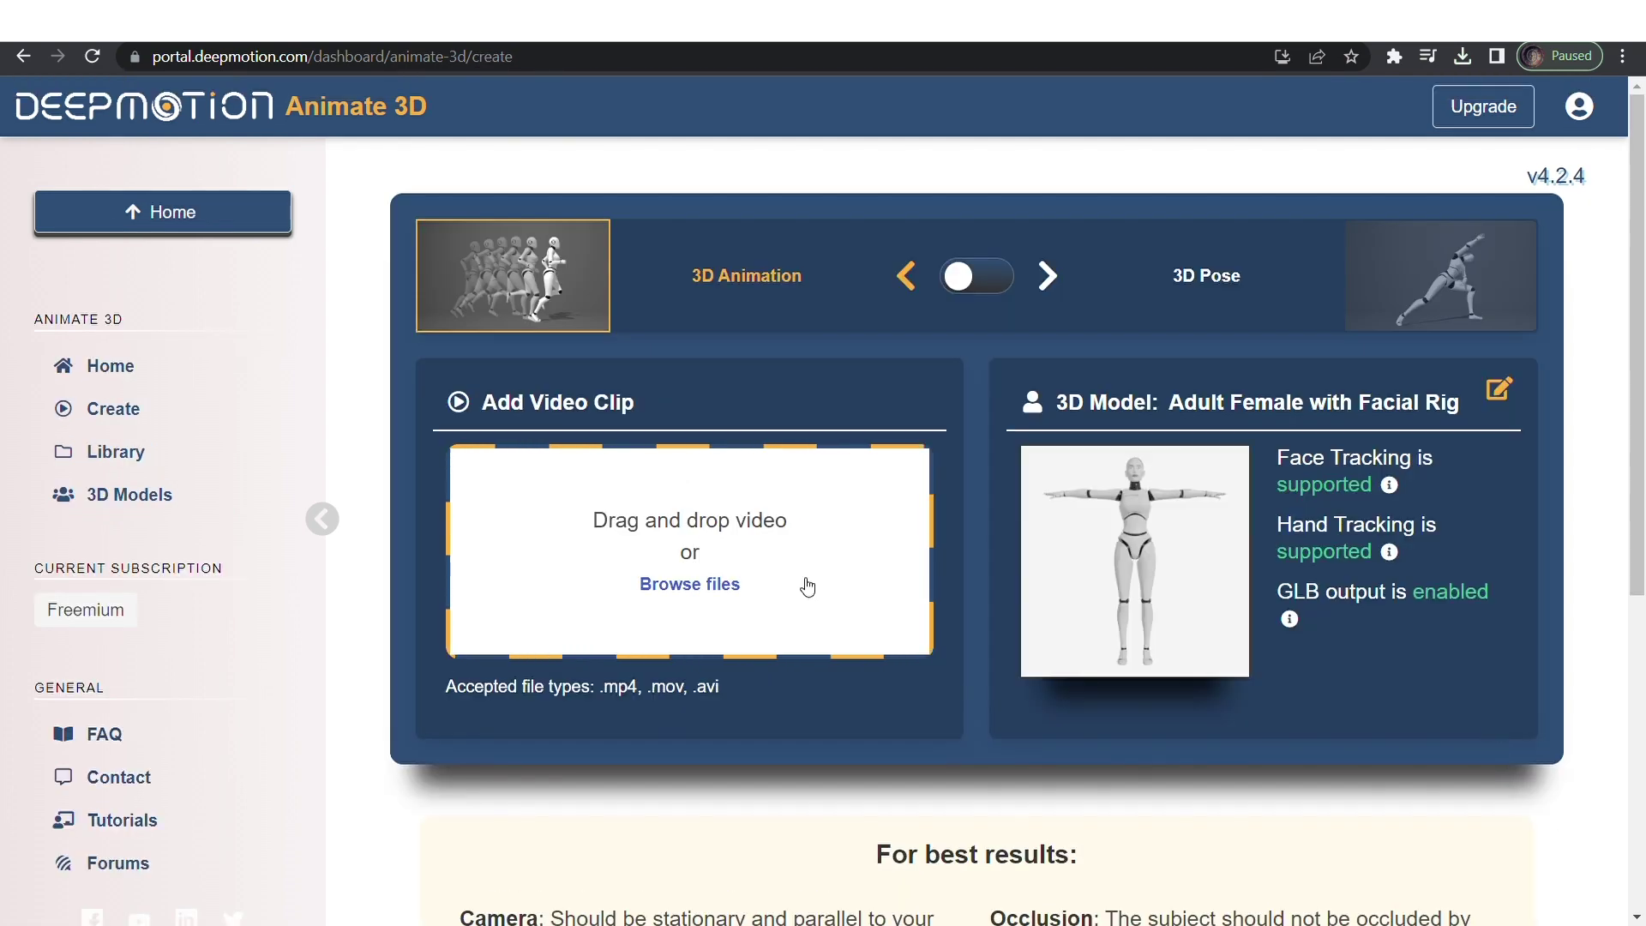
Choose Realistic Avatars under 3D Models and sign in to Avaturn with Google.
click(144, 519)
scroll(923, 302, down, 2)
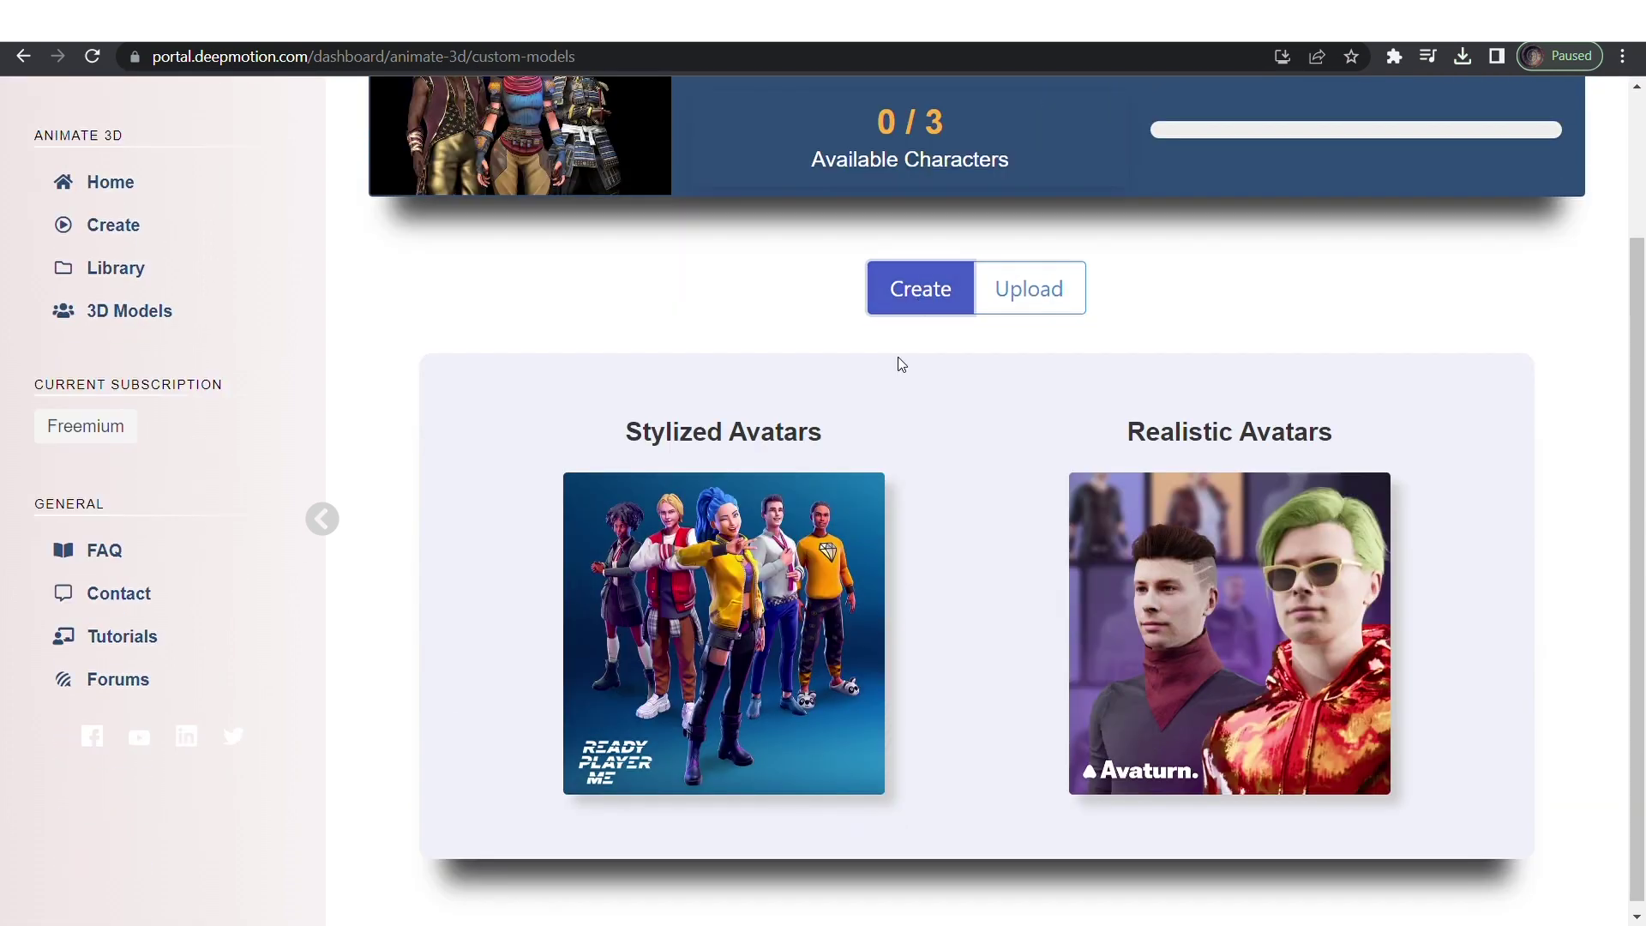
click(1115, 635)
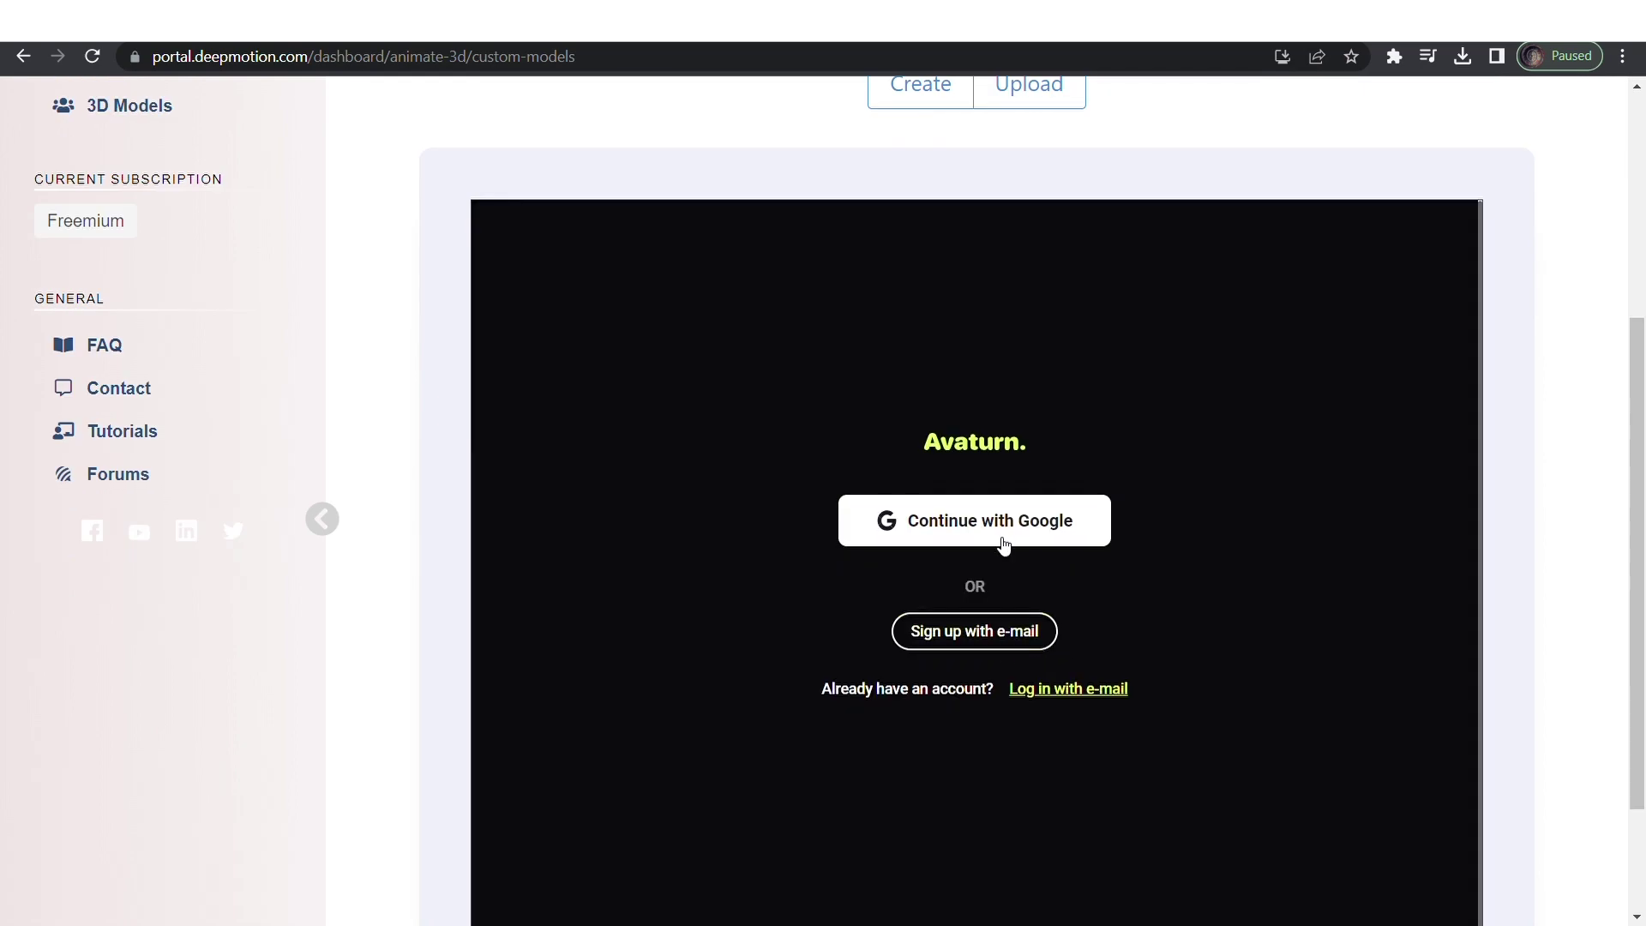
click(974, 521)
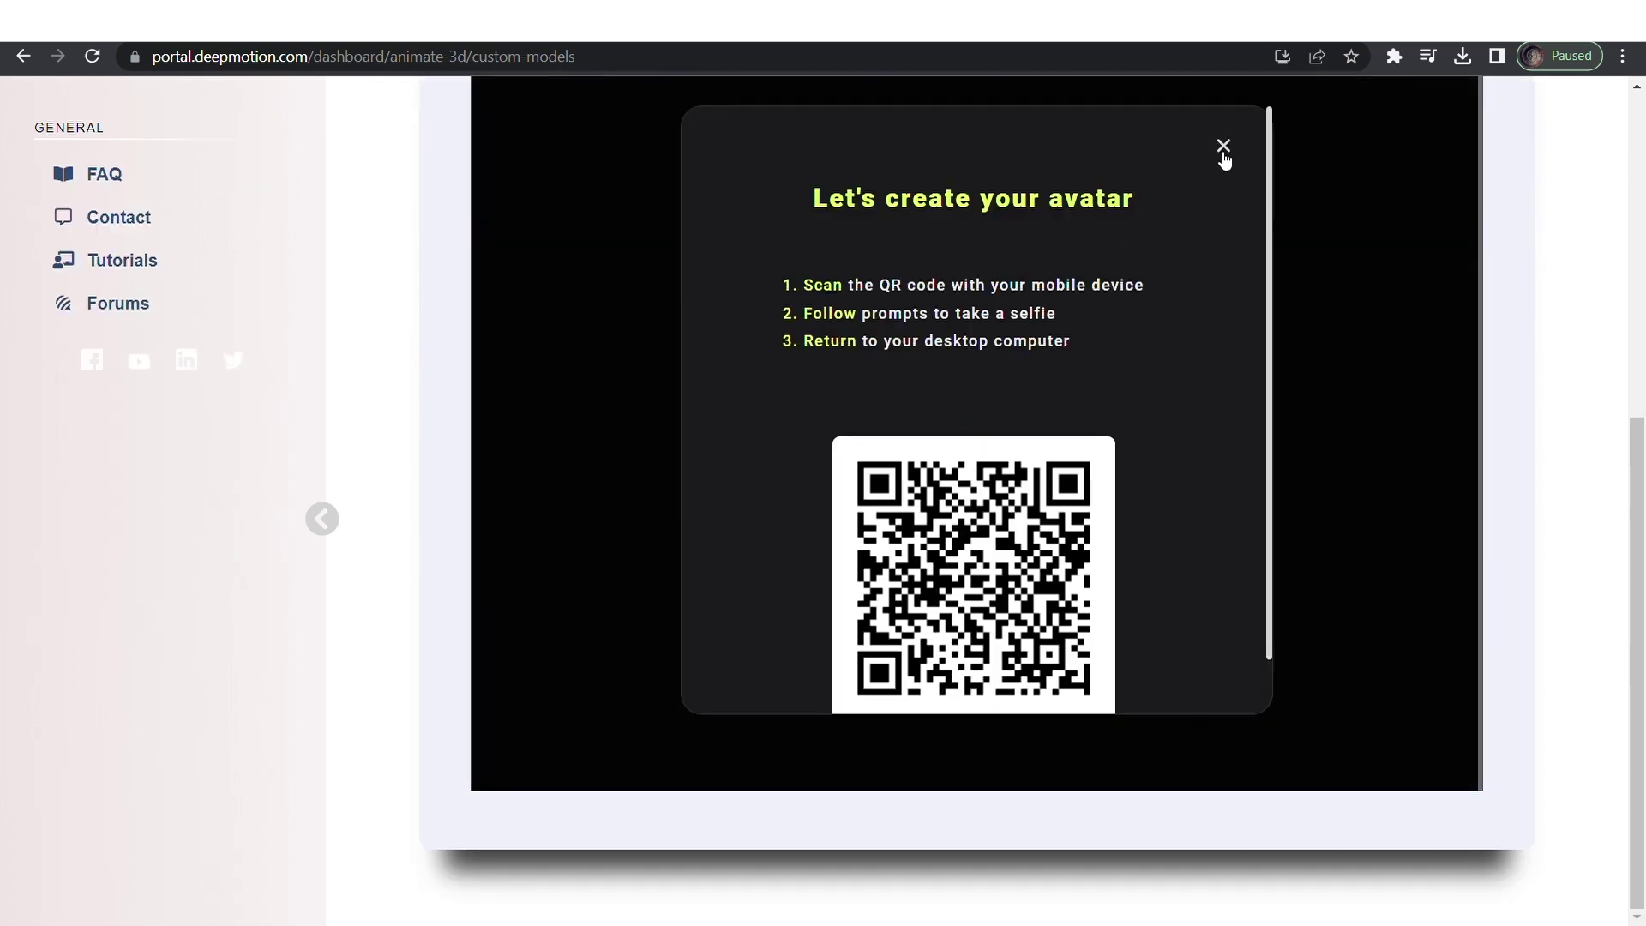
click(1224, 148)
scroll(1120, 290, up, 3)
Leave body type unspecified, continue without a selfie, and pick the dark-skinned avatar with glasses.
click(928, 336)
scroll(797, 660, down, 3)
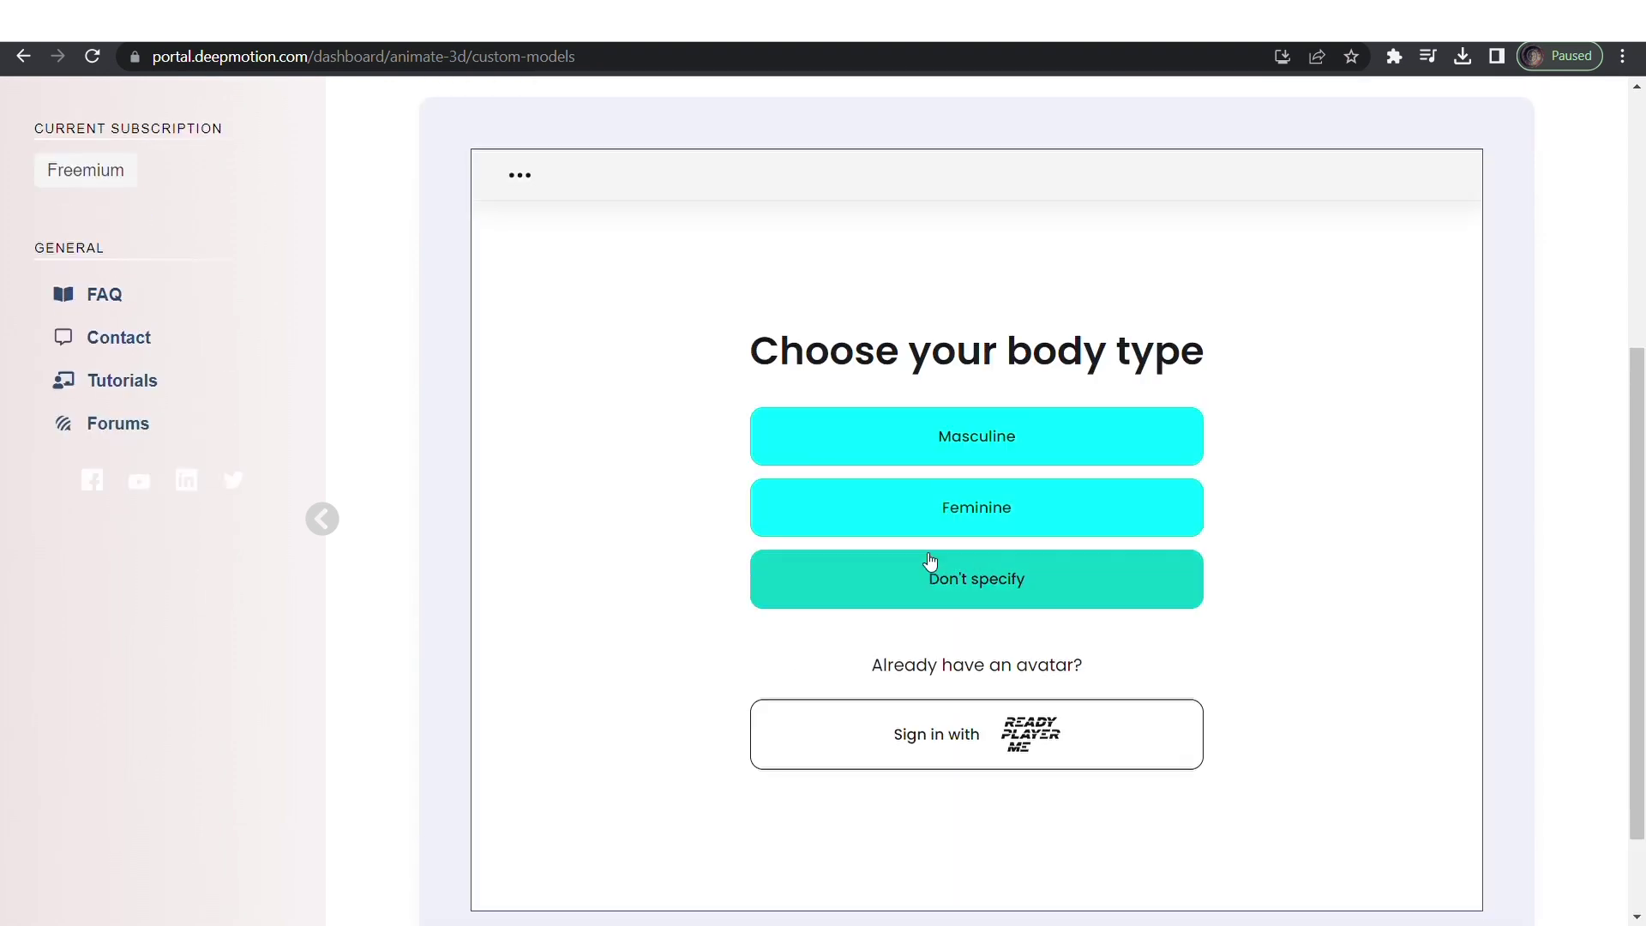
click(935, 472)
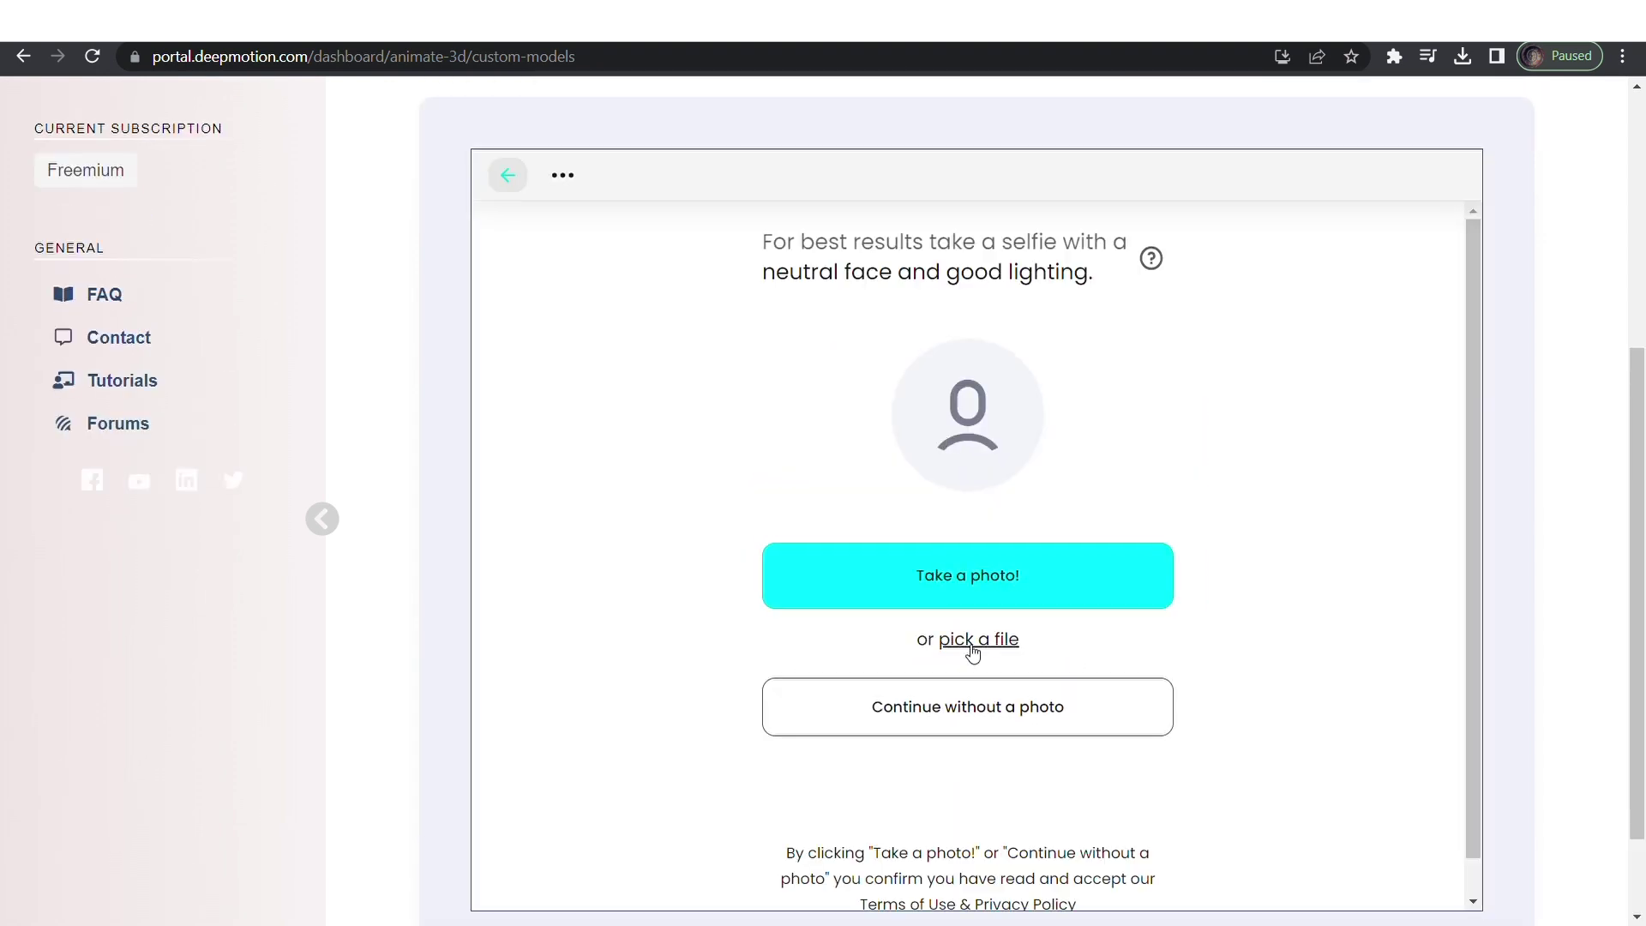
click(1012, 686)
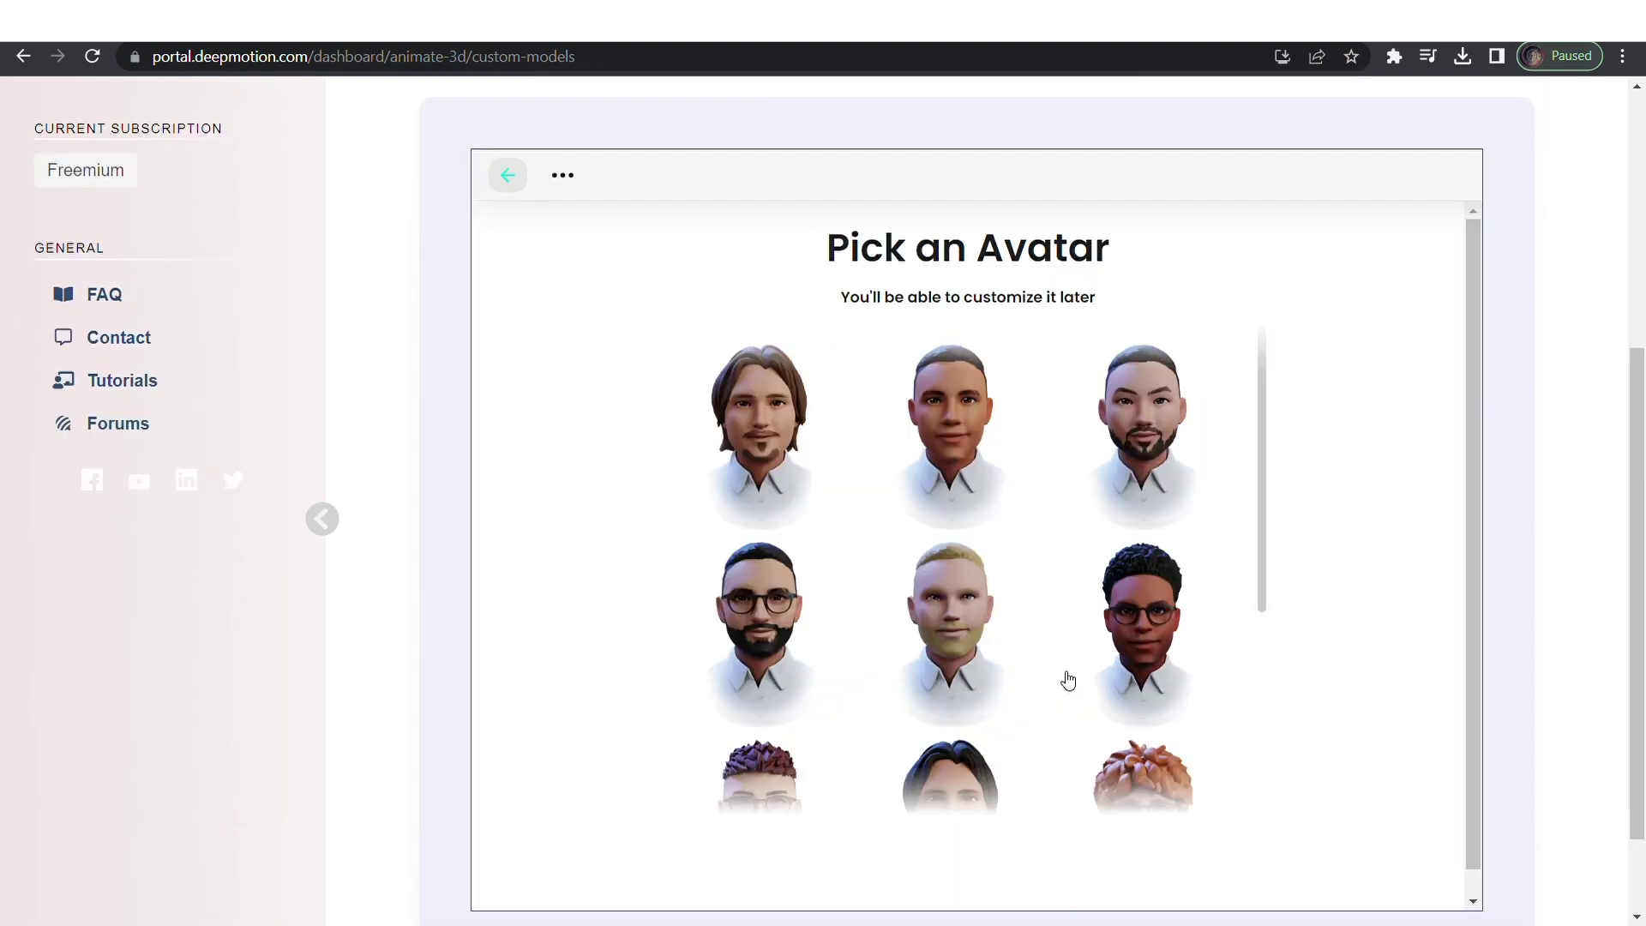
scroll(1067, 680, down, 2)
click(1110, 591)
Load the avatar and dress it in the black holographic hoodie.
click(1012, 870)
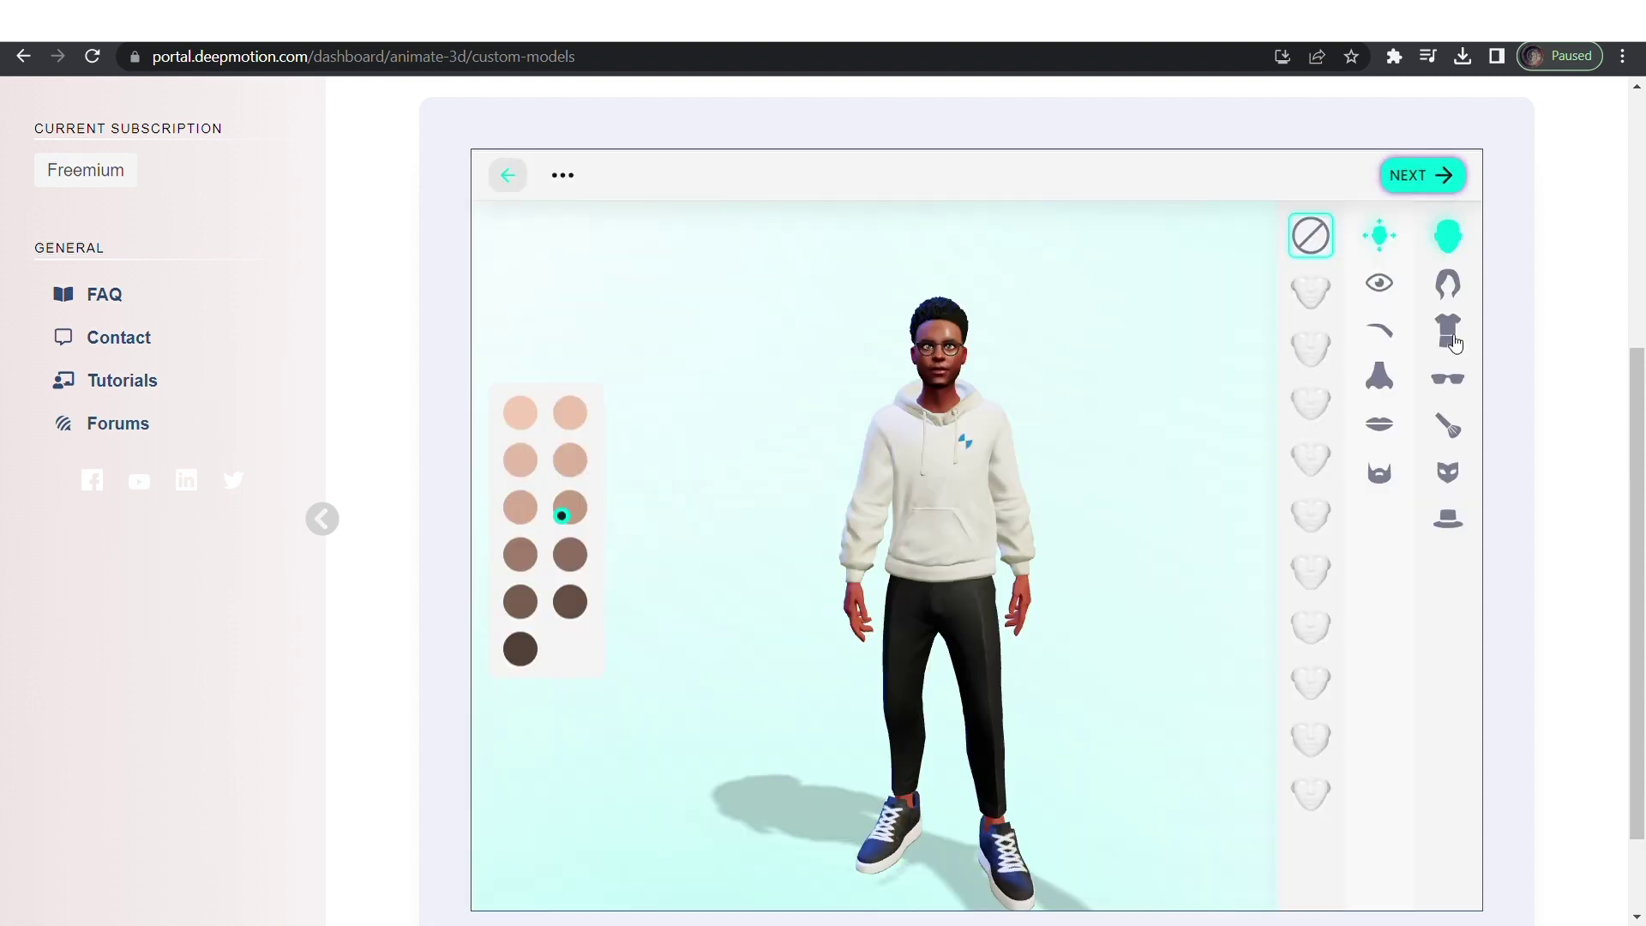
click(1448, 333)
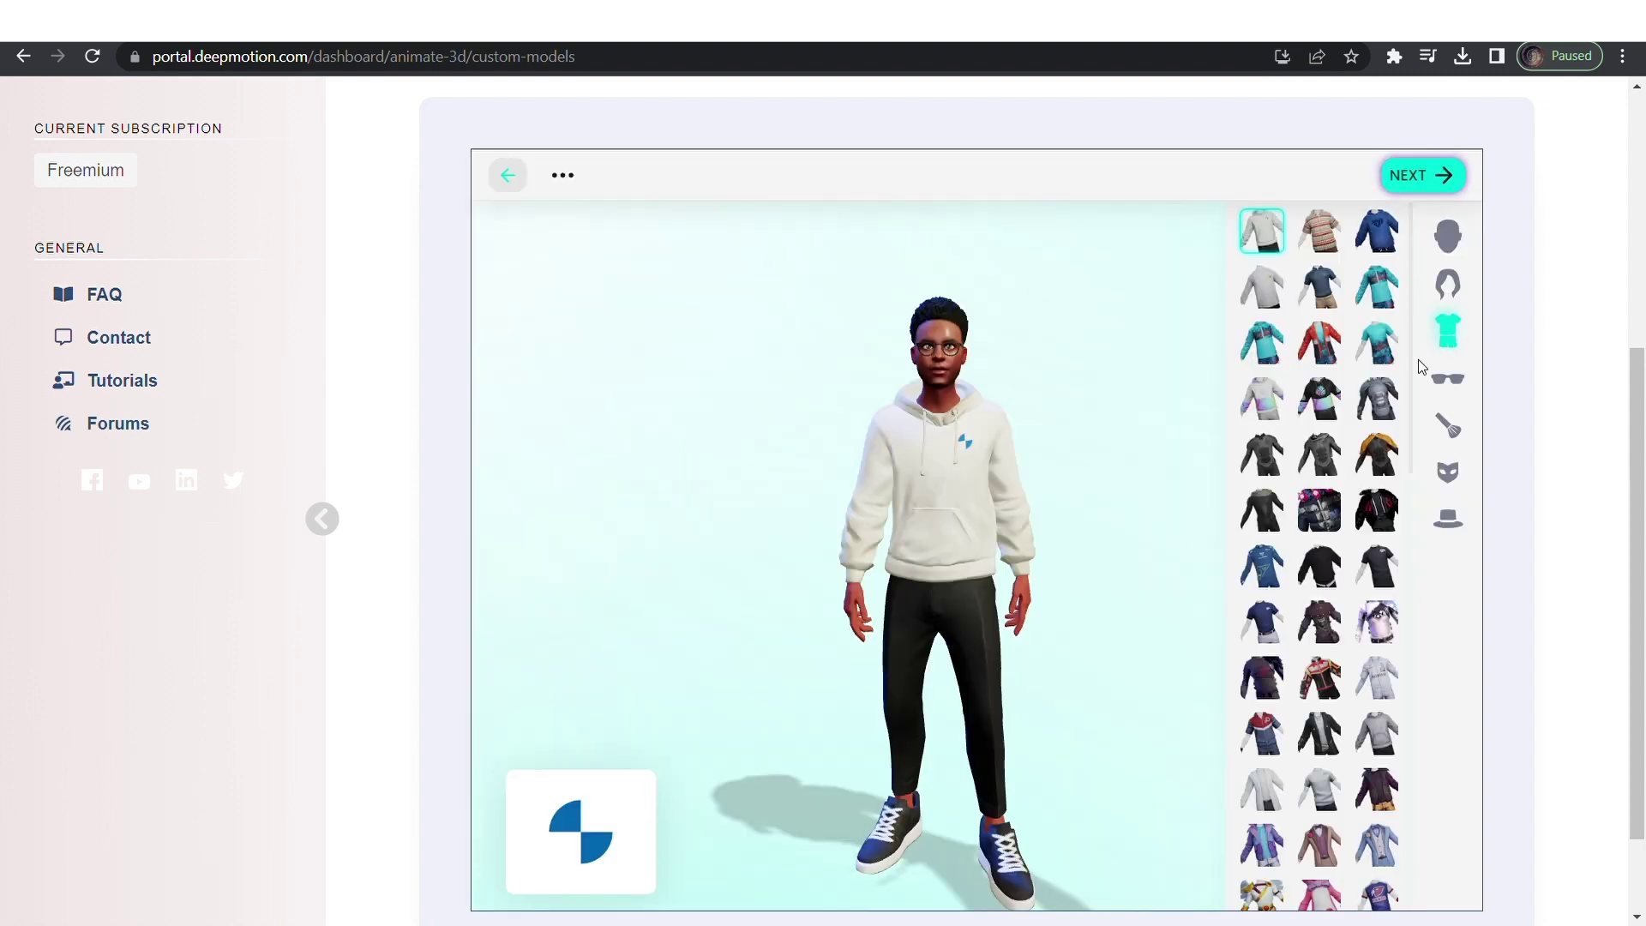
click(1264, 410)
click(1319, 398)
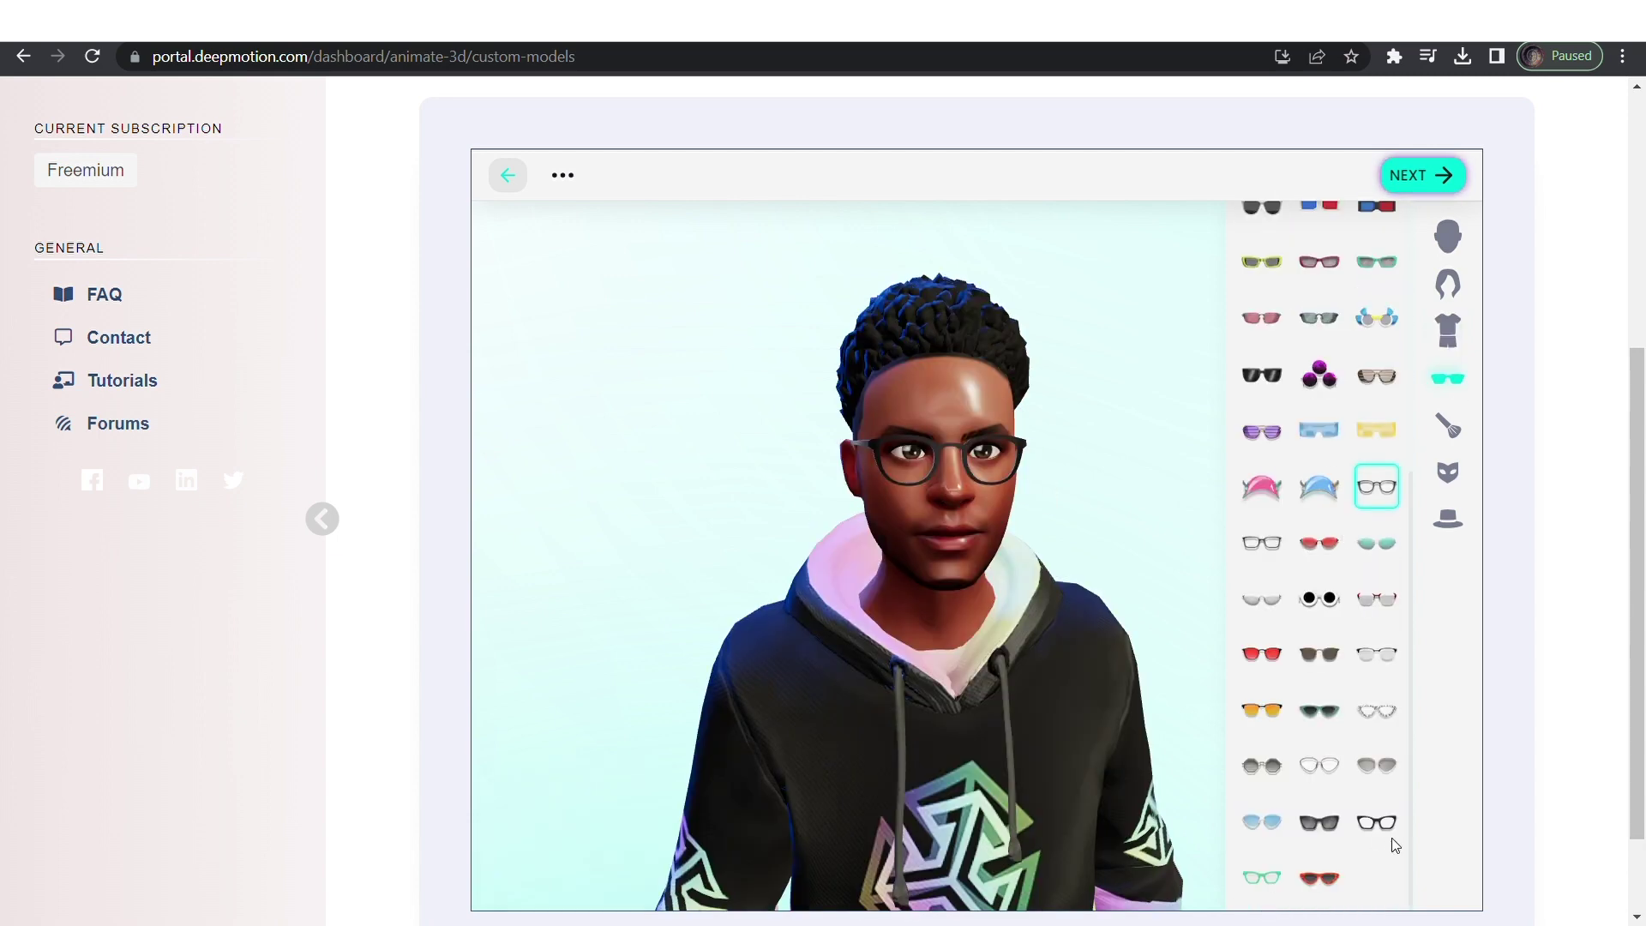
Browse the face paint, mask, hat and hairstyle options for the avatar.
click(1466, 428)
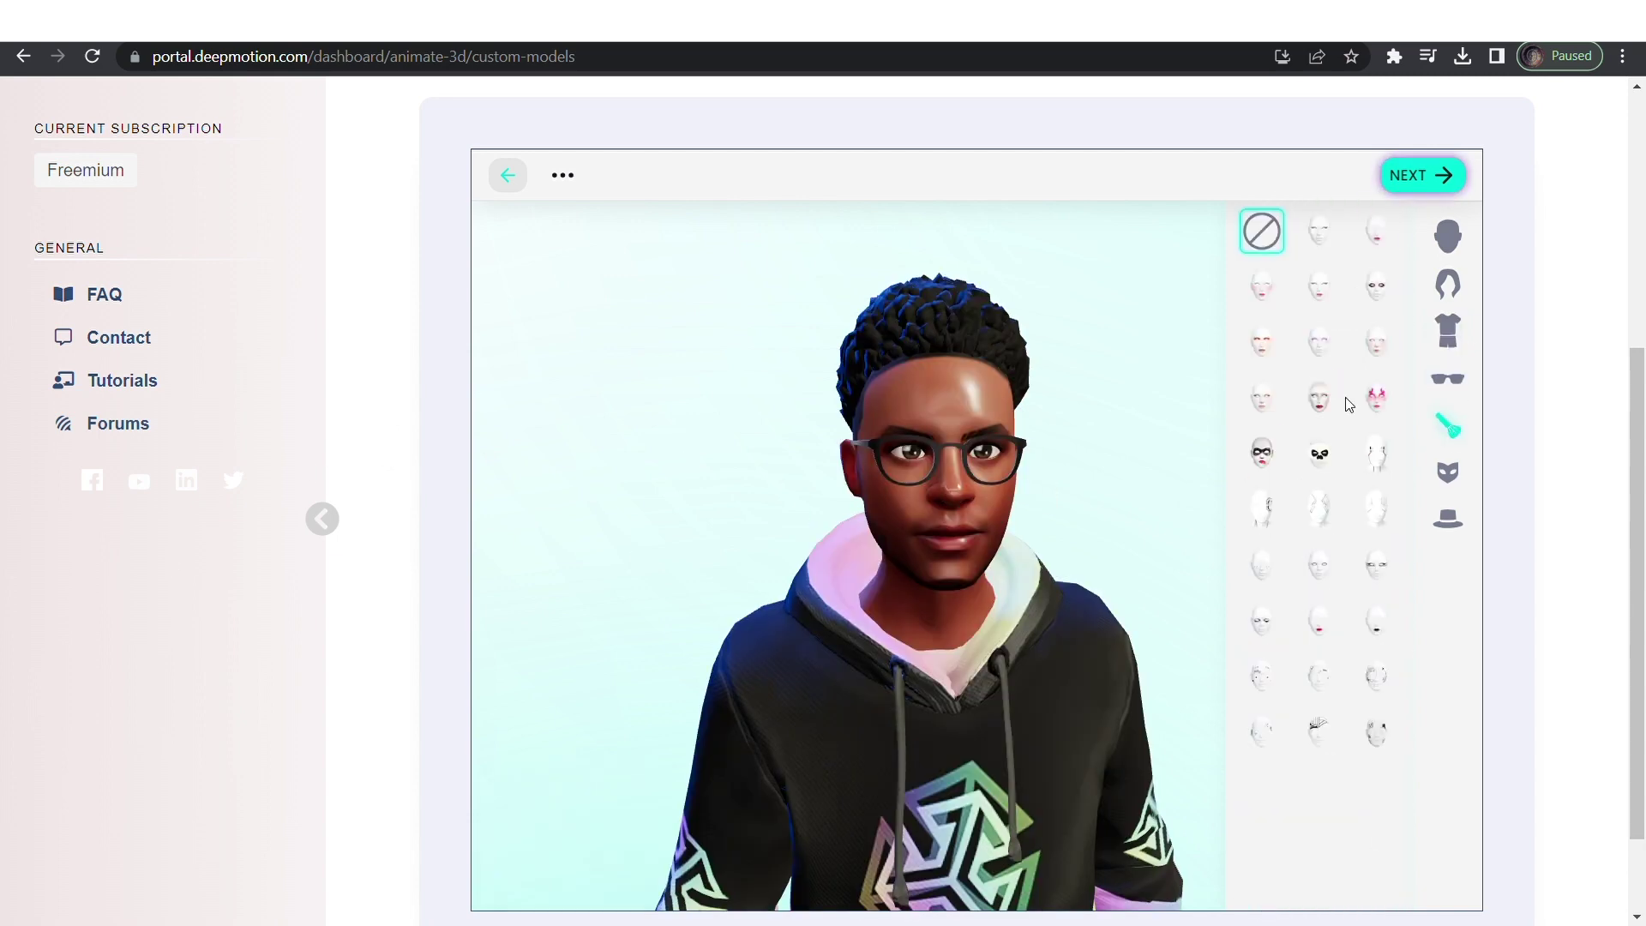
click(1453, 472)
click(1453, 519)
click(1448, 283)
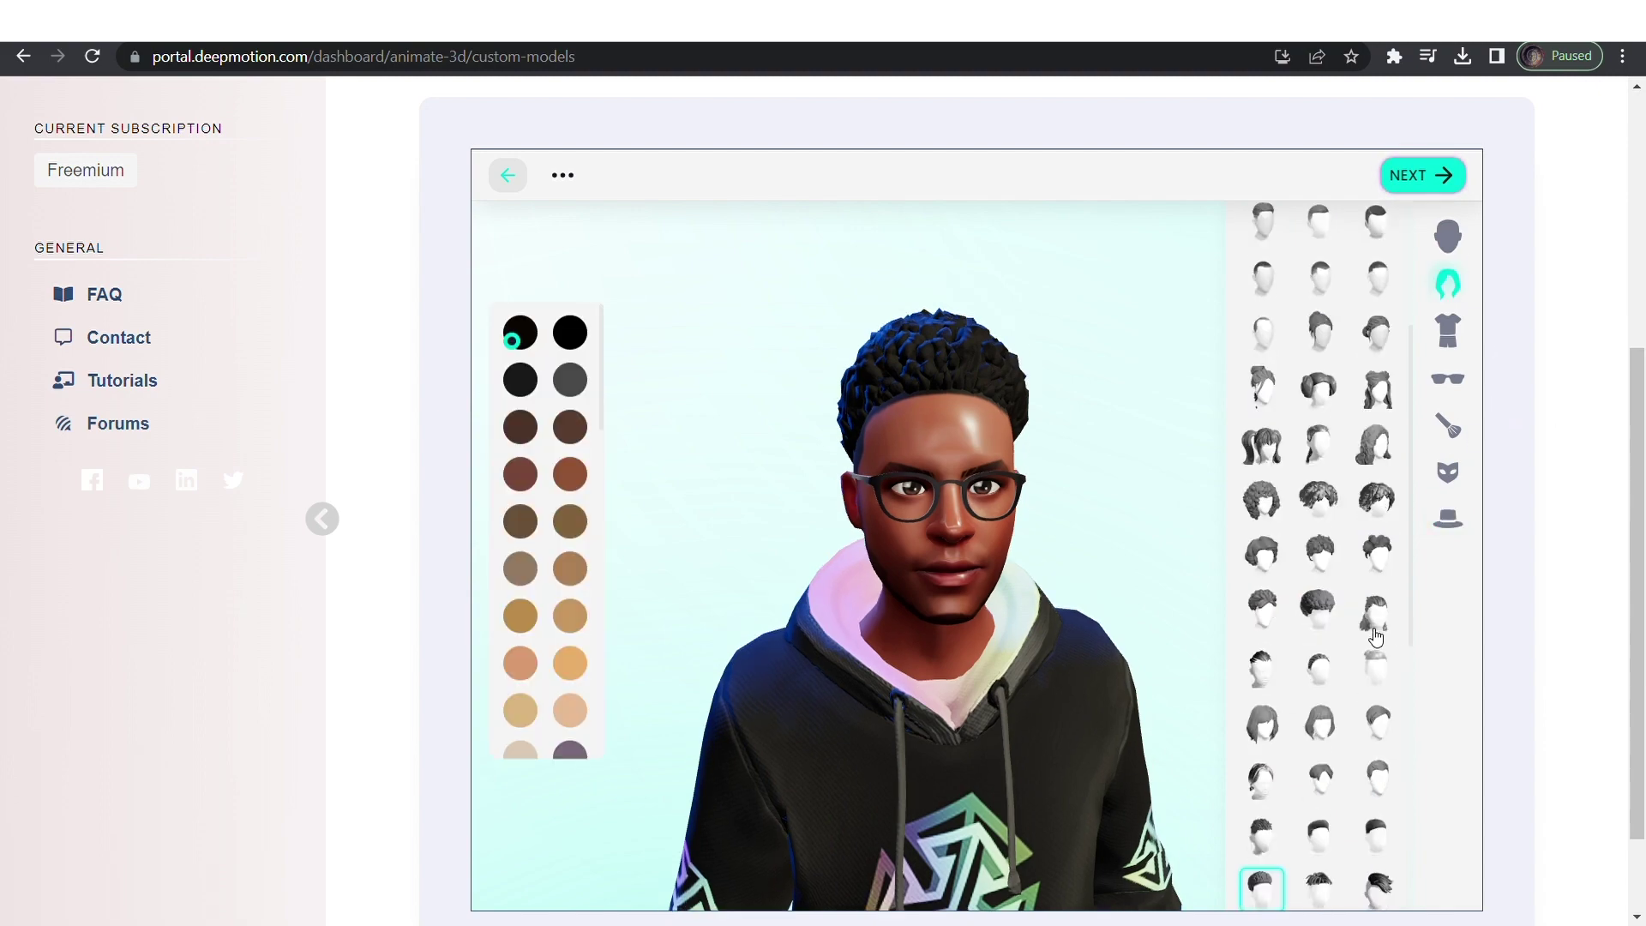
scroll(1376, 636, down, 5)
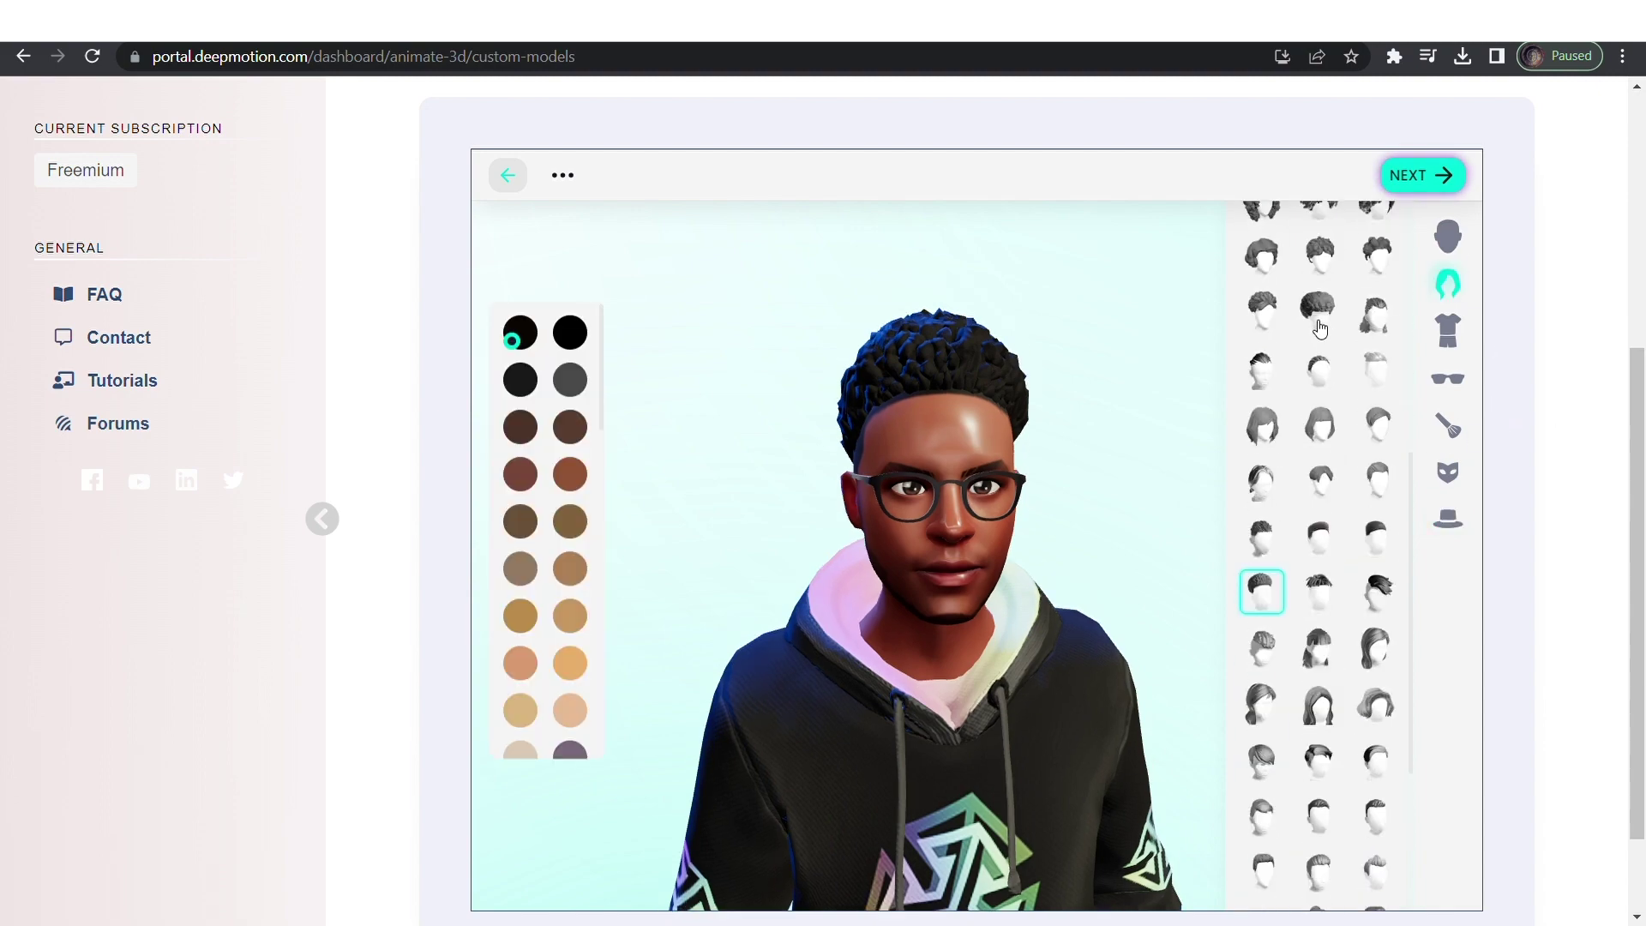
scroll(1372, 343, up, 10)
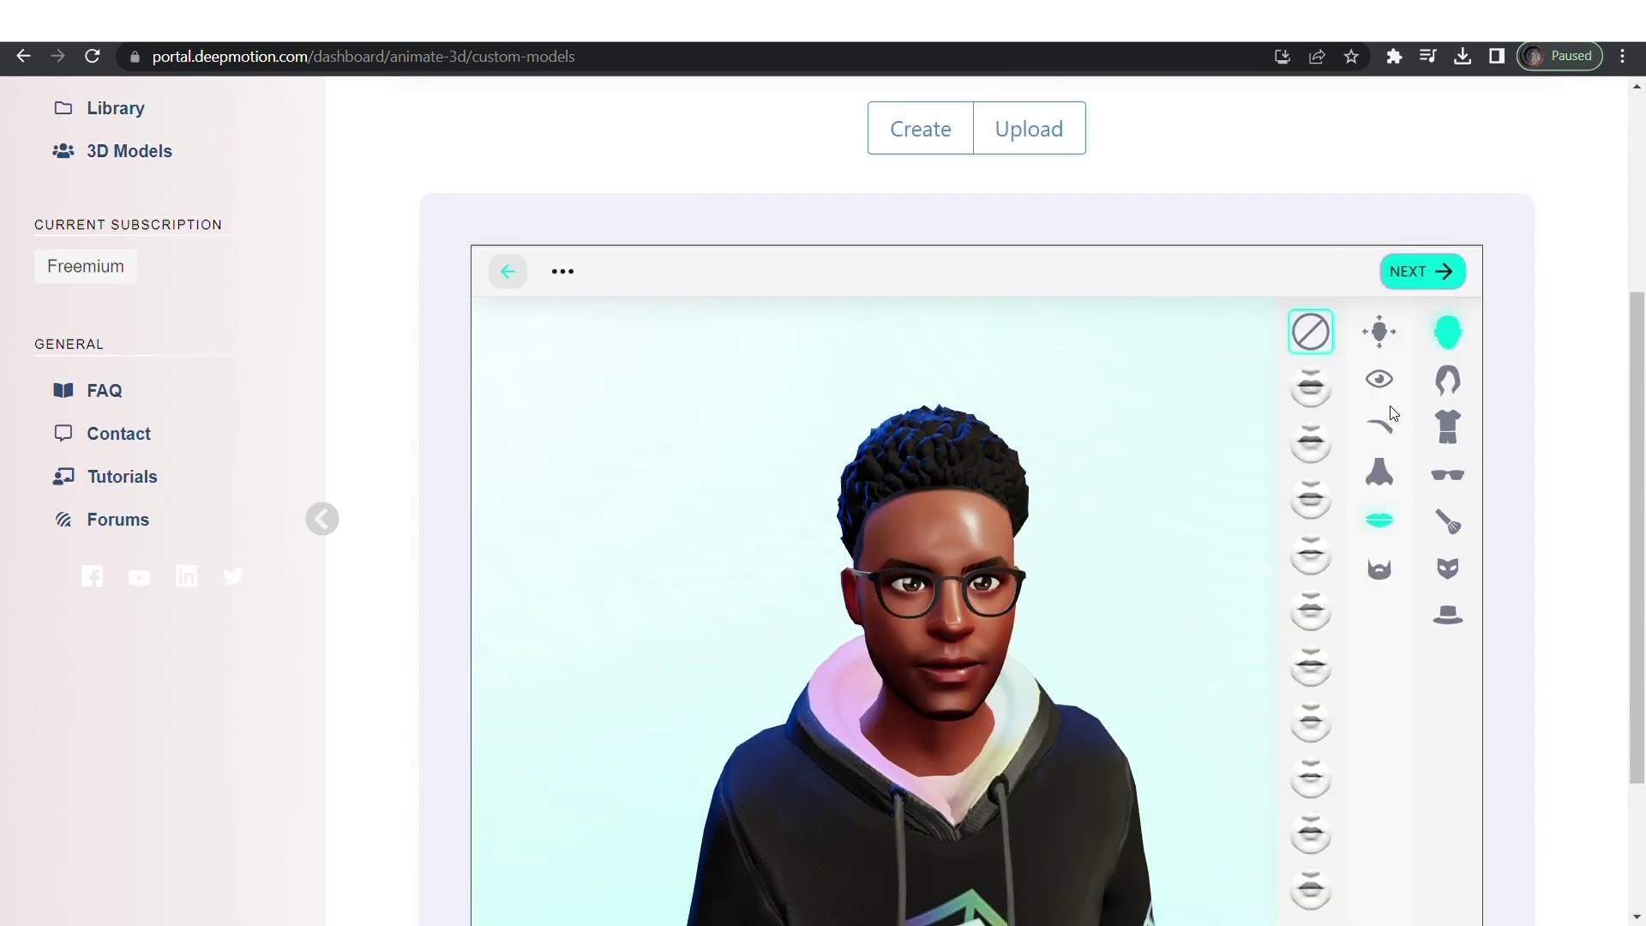
scroll(1393, 414, down, 5)
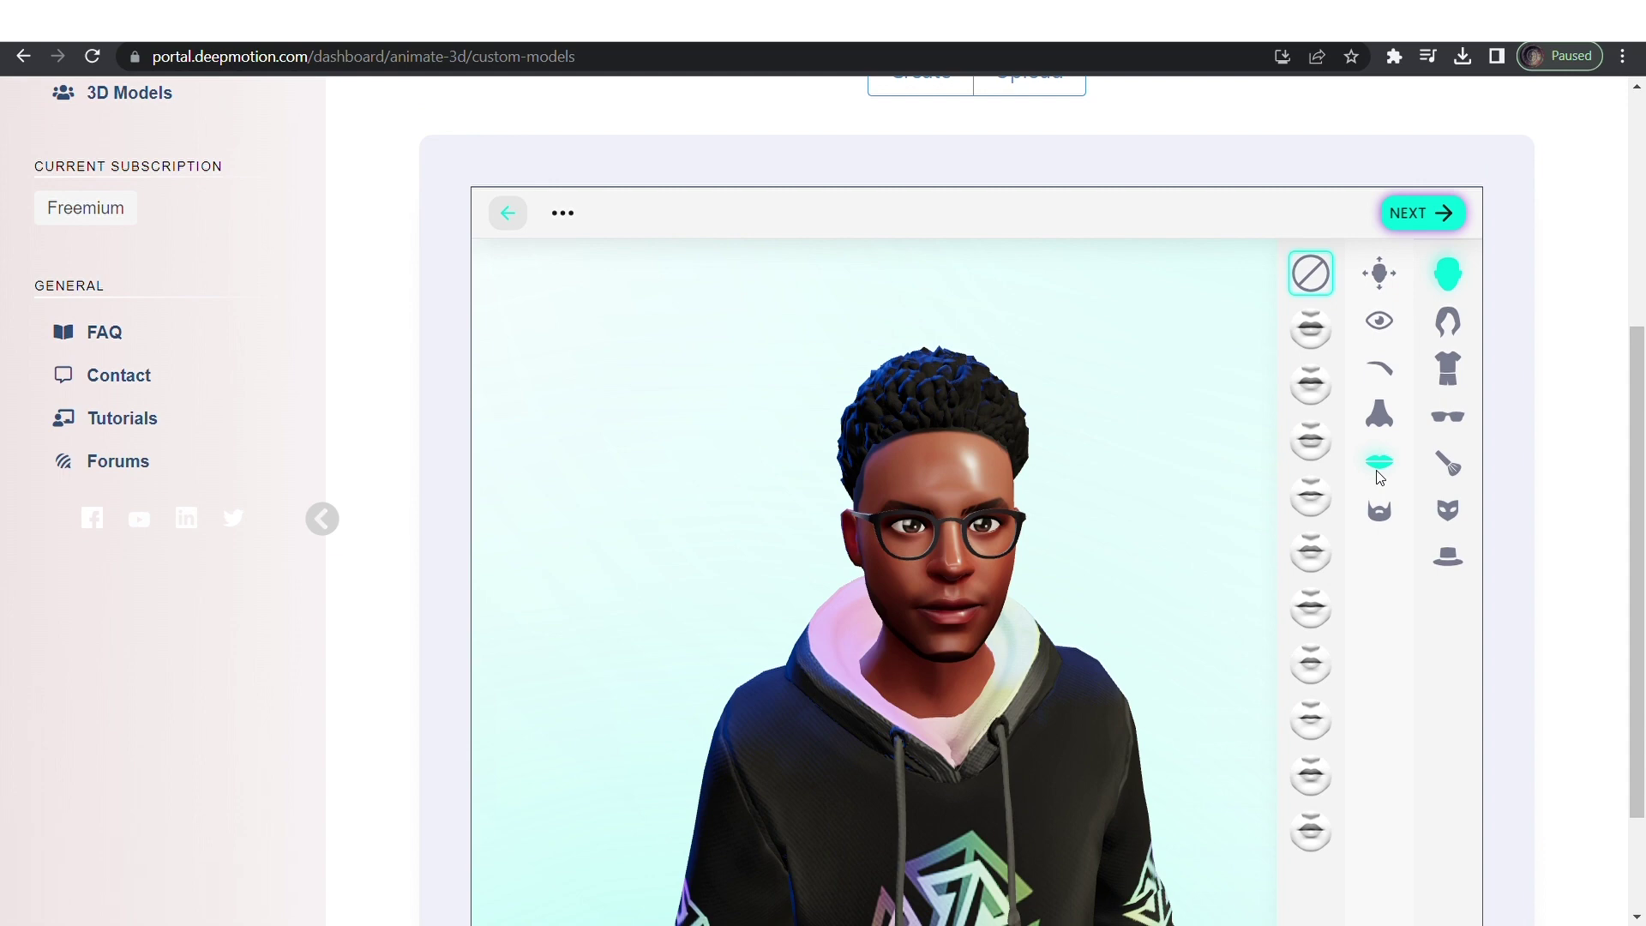
scroll(1395, 270, up, 4)
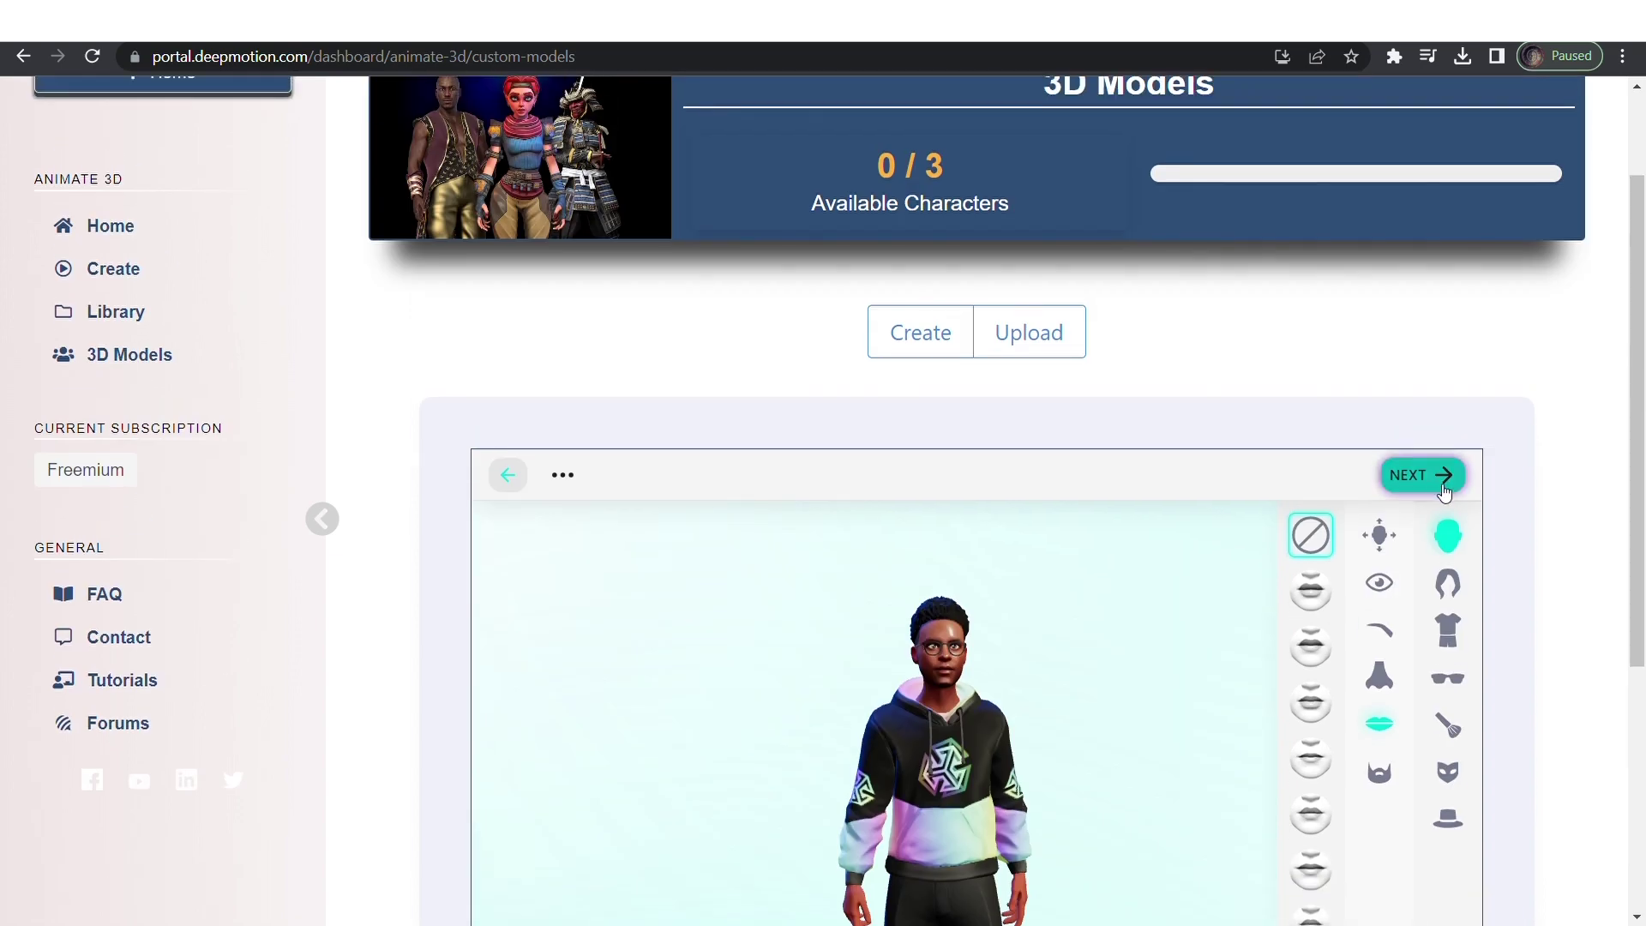
Finish the avatar and save it as a new character named 'Micah'.
click(1424, 133)
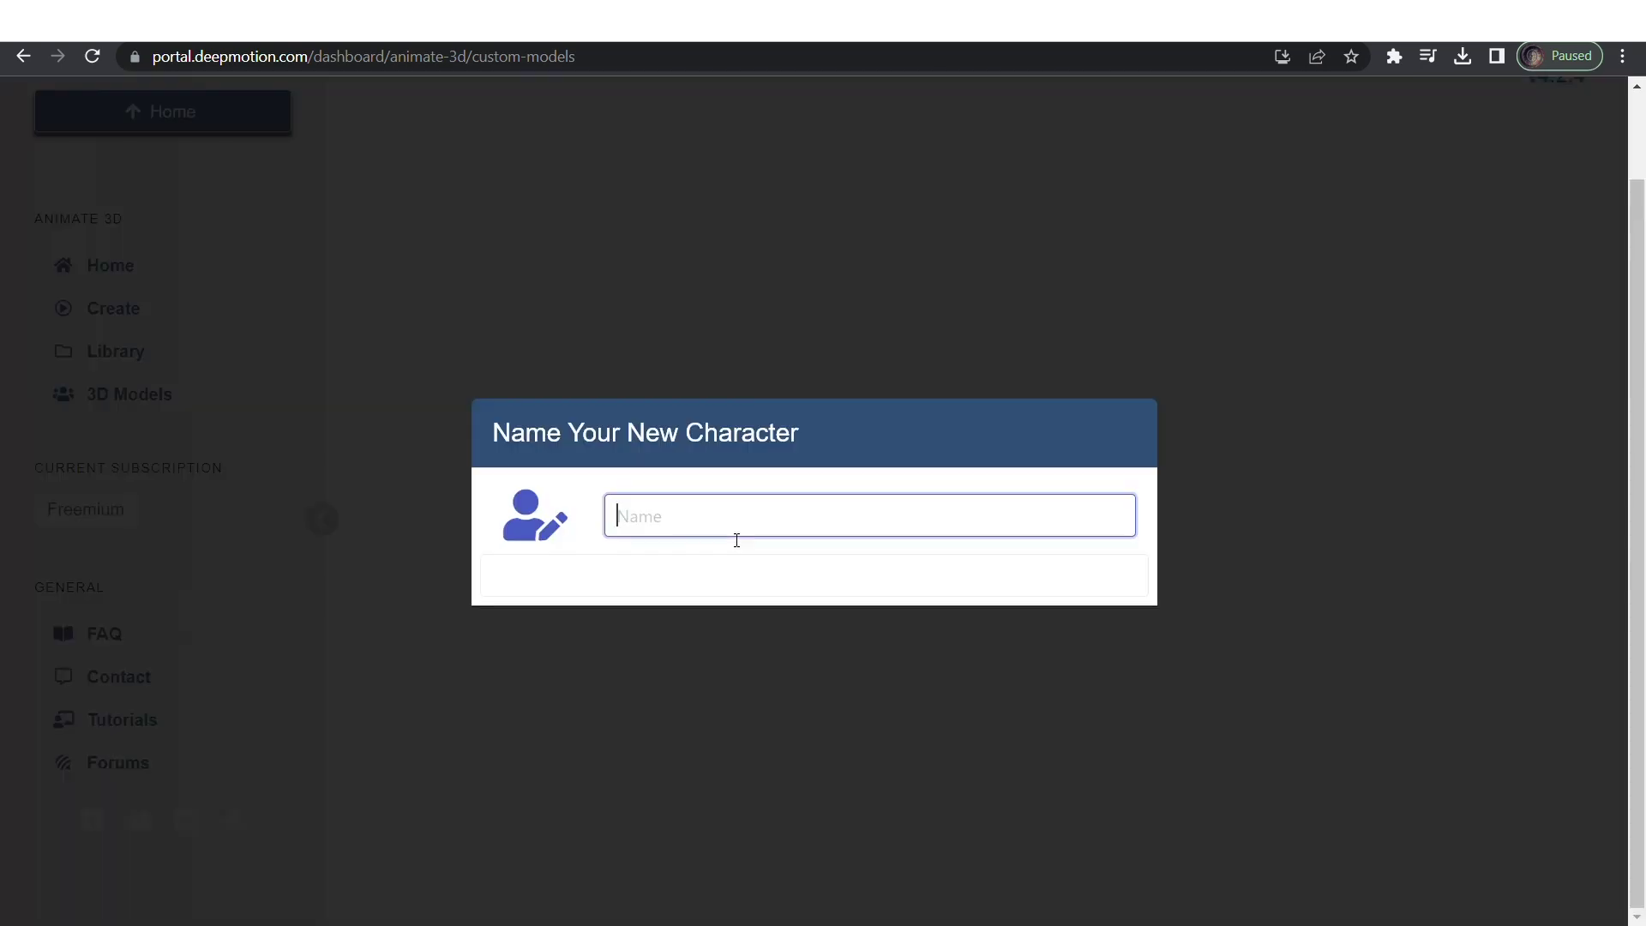
text(Micah)
key(Return)
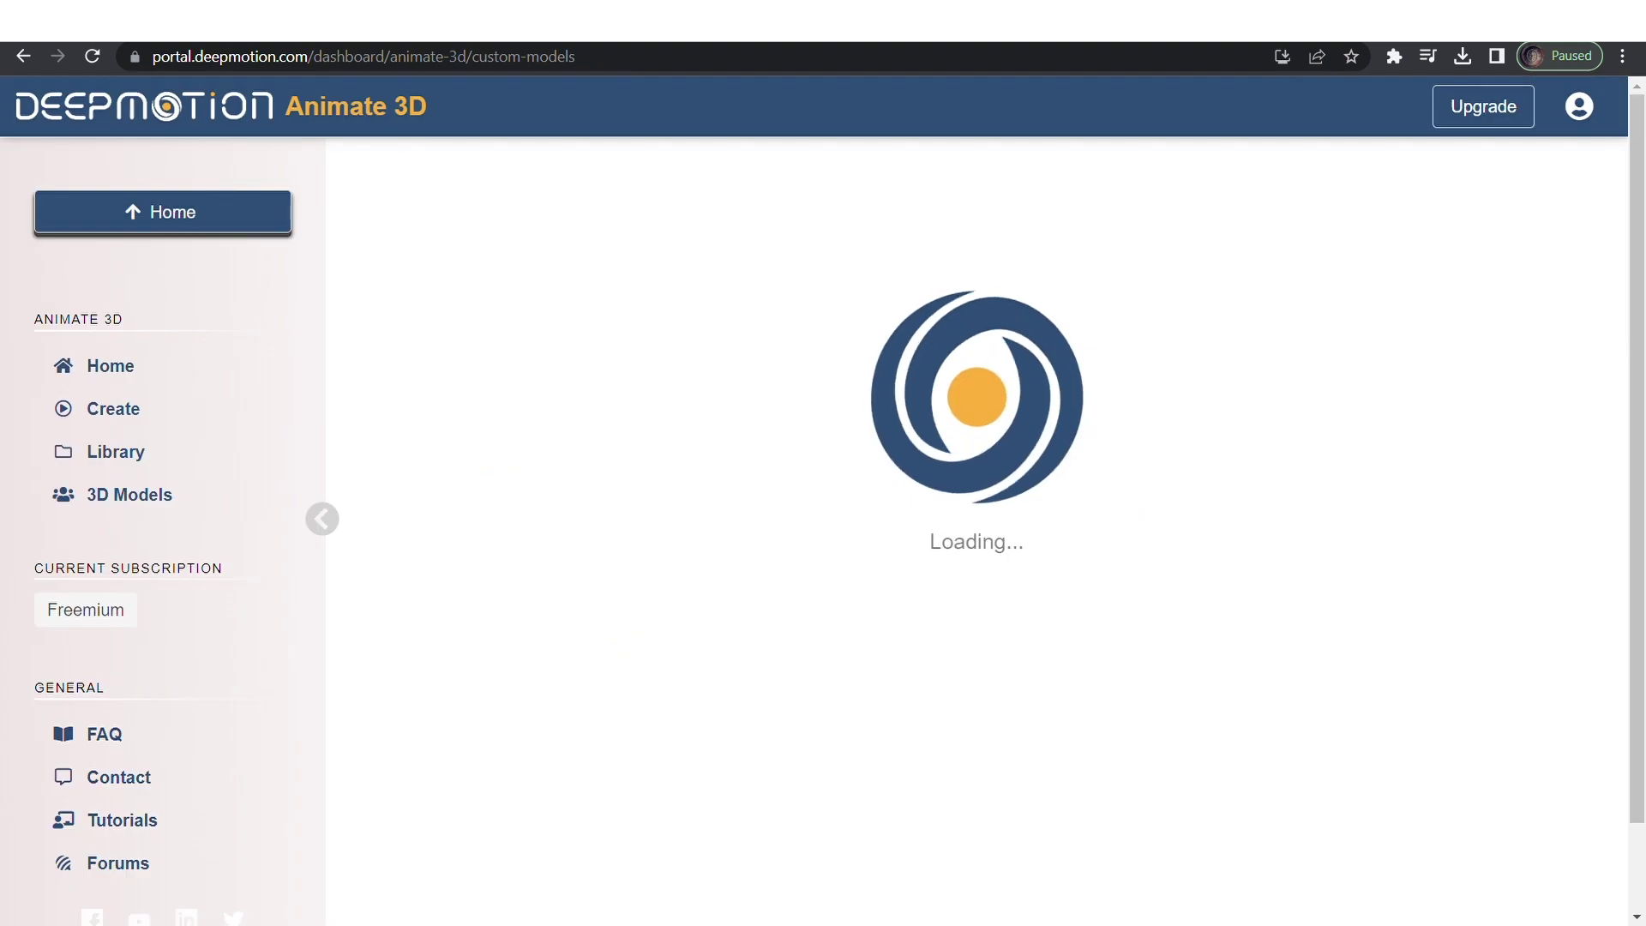
scroll(982, 602, down, 2)
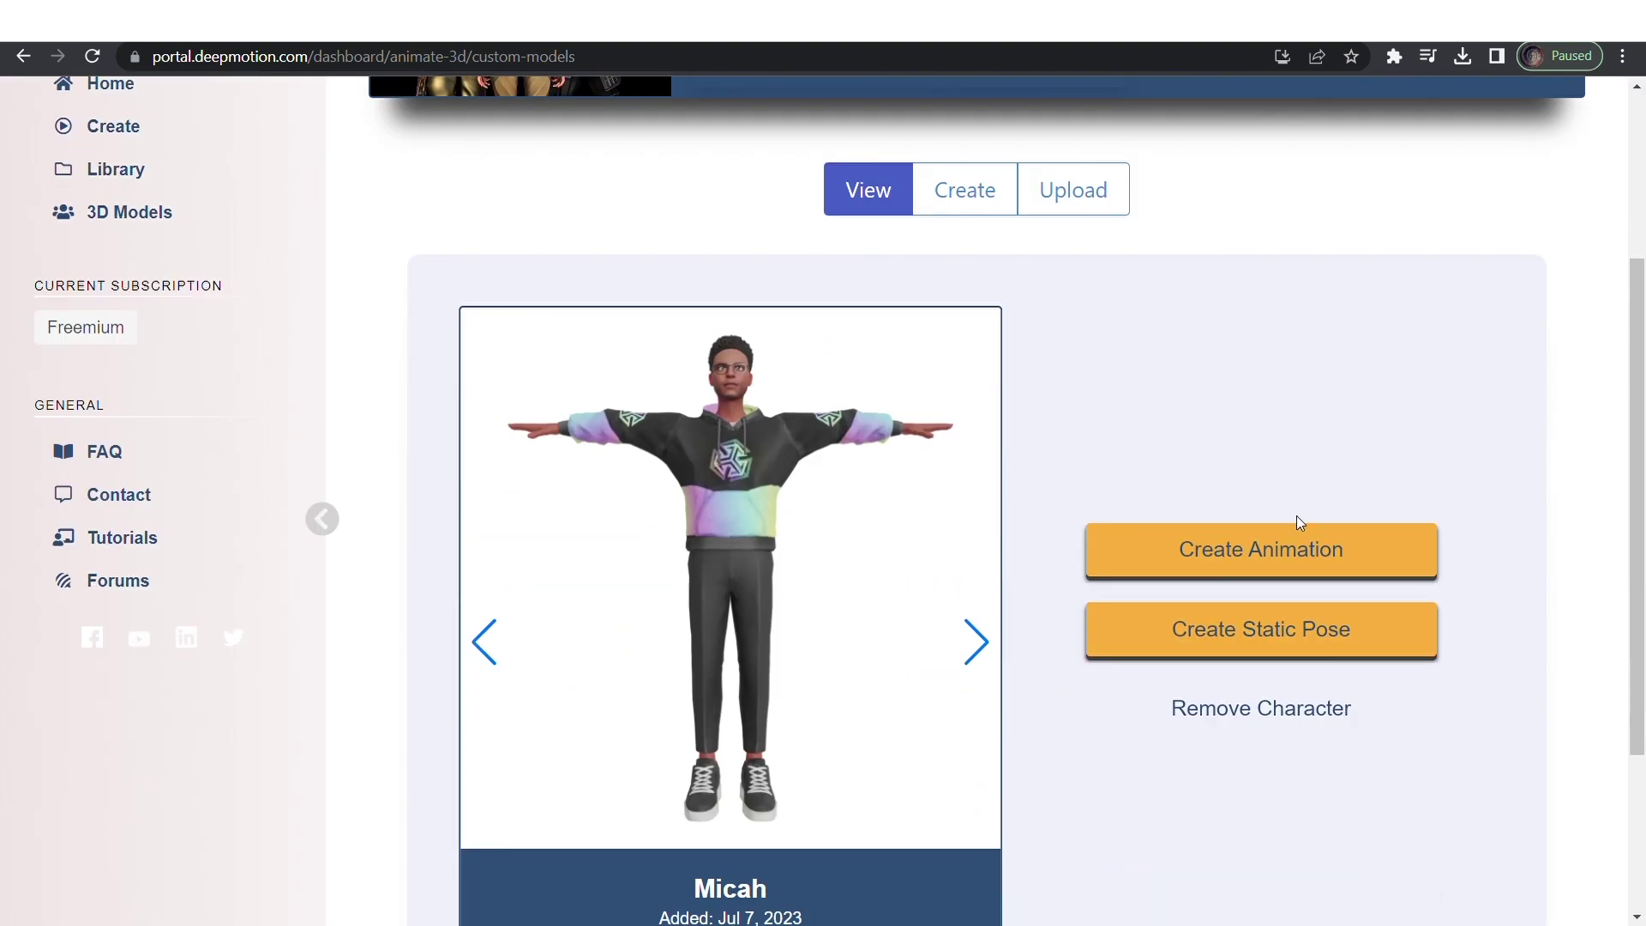
Search YouTube for 'rema dancing to charm' and copy the Rema Charm live Short's link.
click(1243, 556)
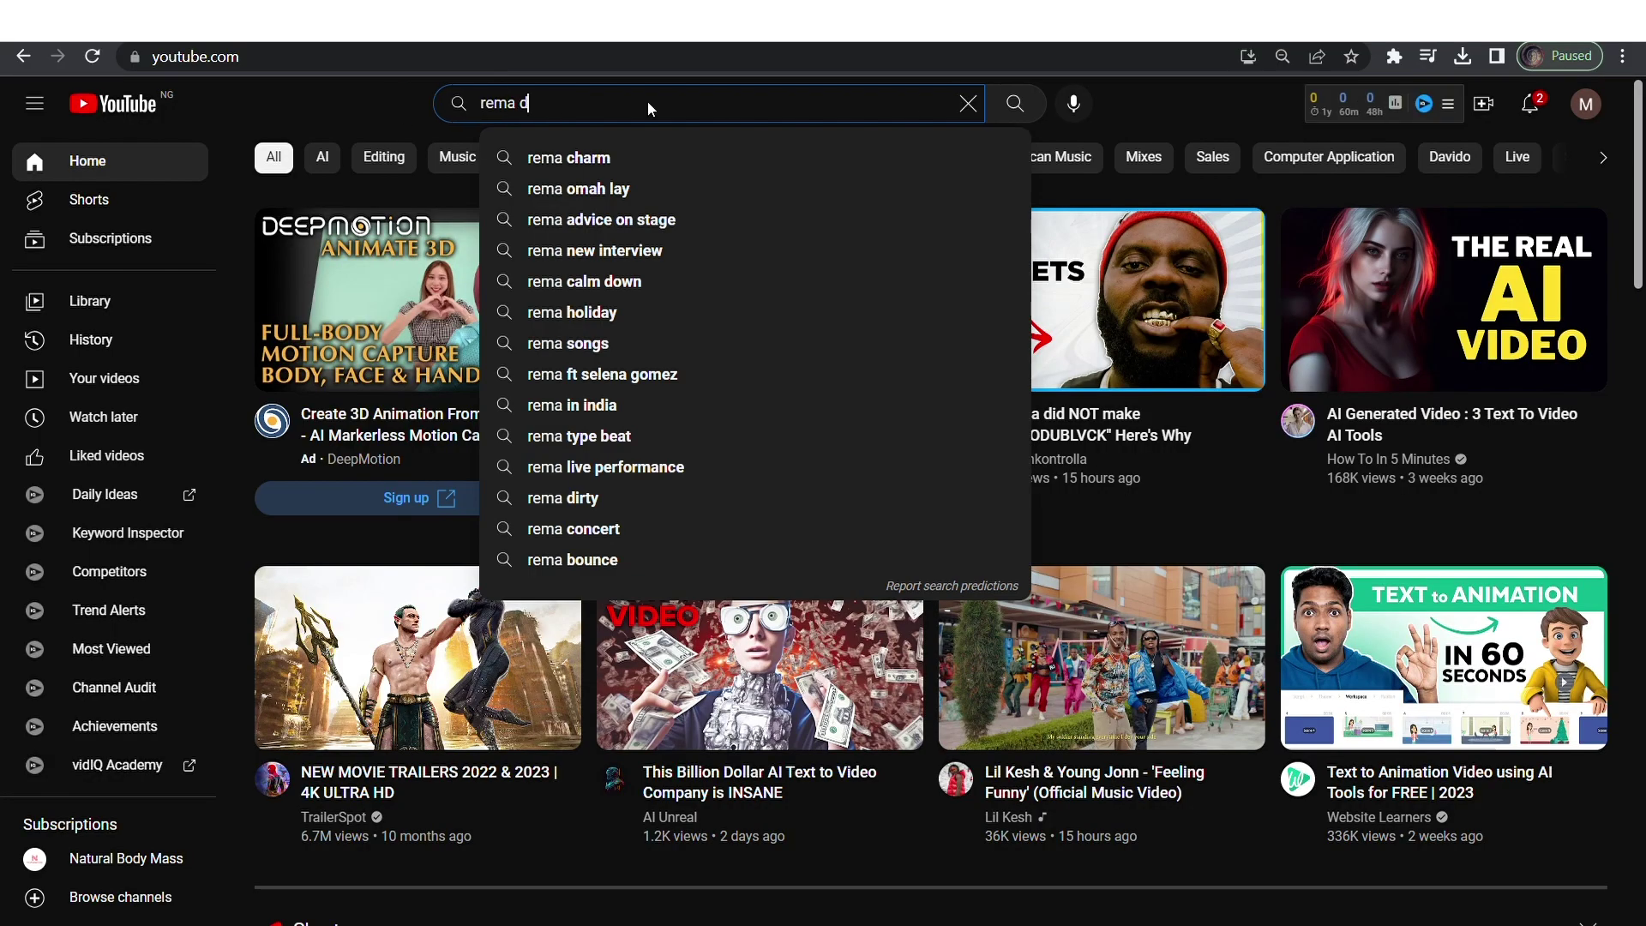
text(dancing)
click(621, 219)
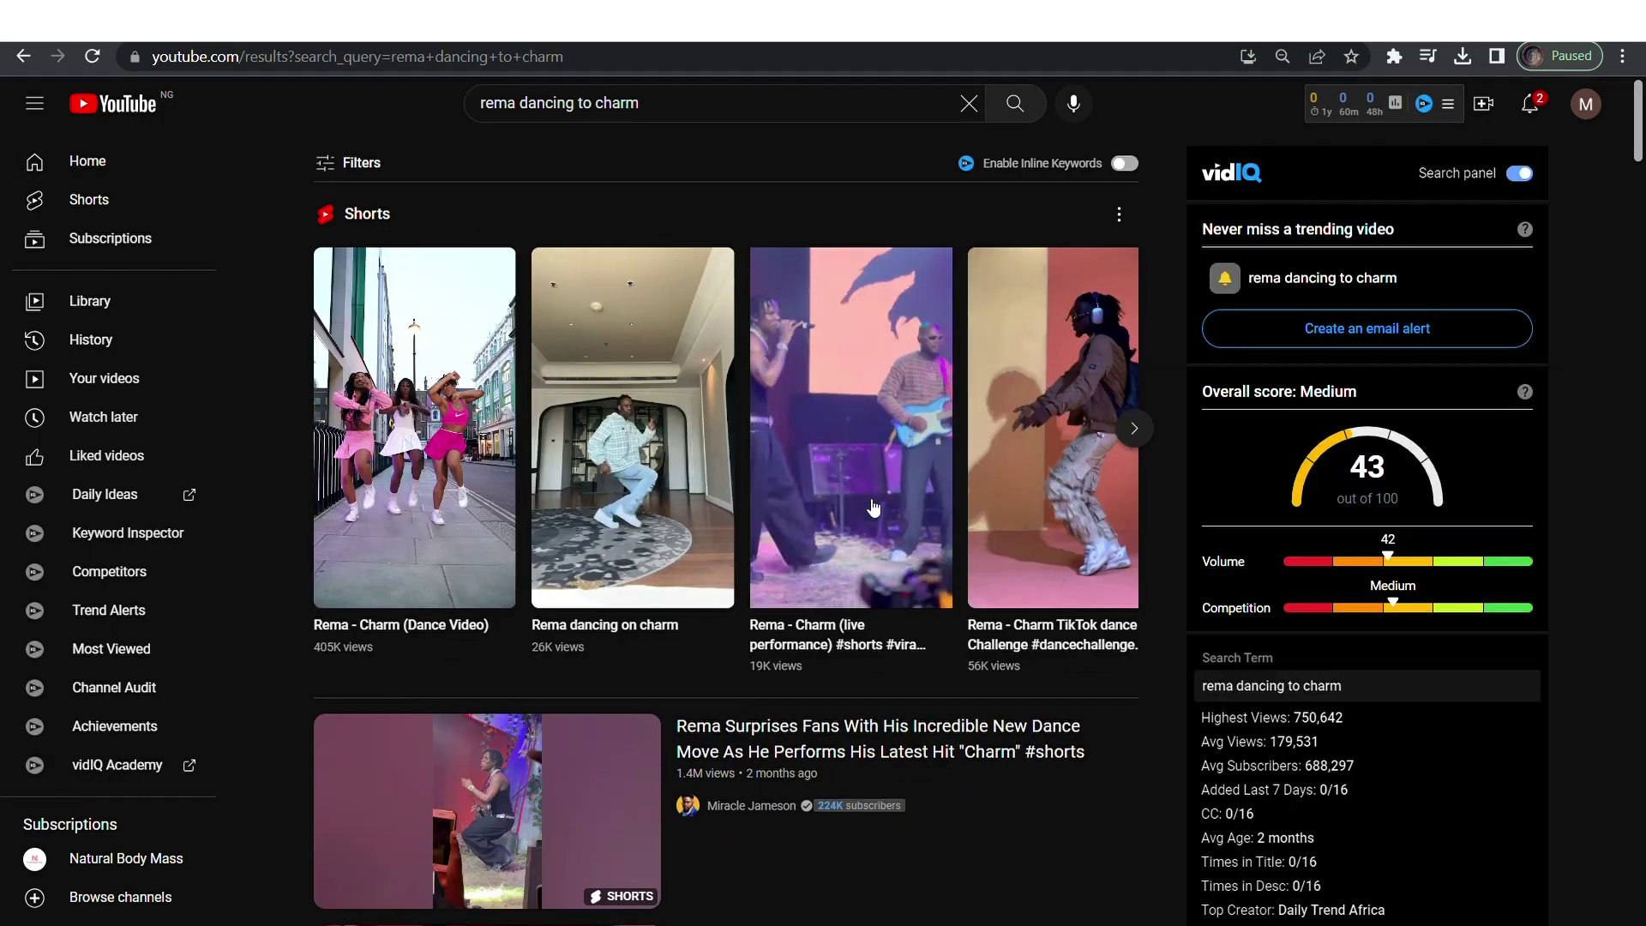
click(943, 386)
click(1177, 804)
click(1177, 719)
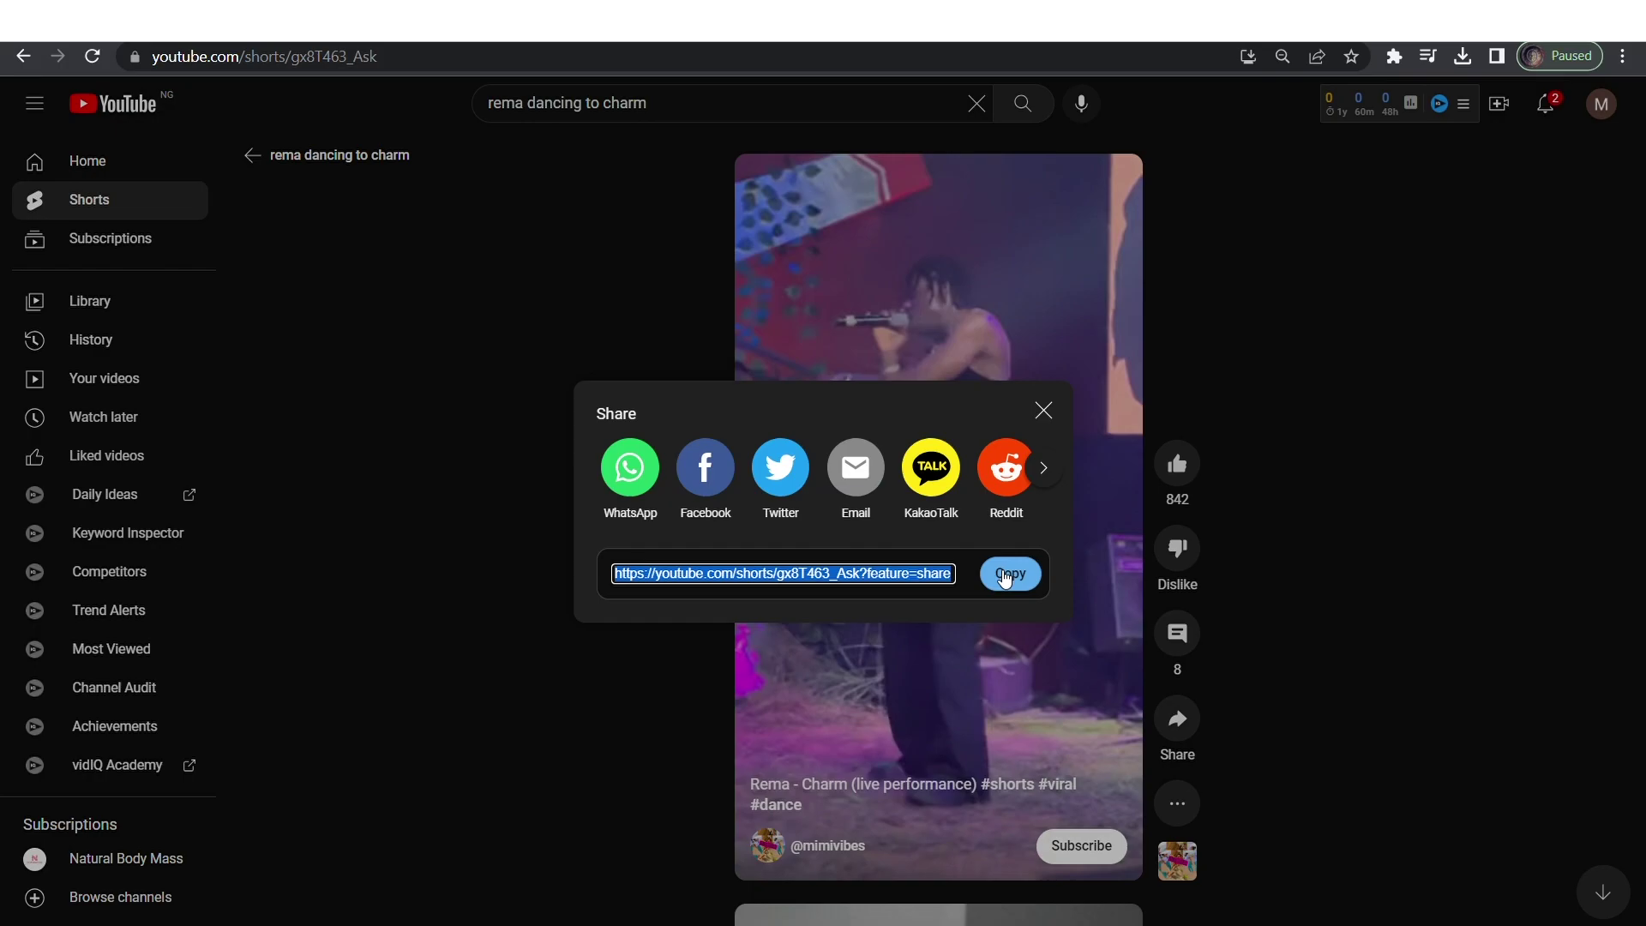
click(1011, 572)
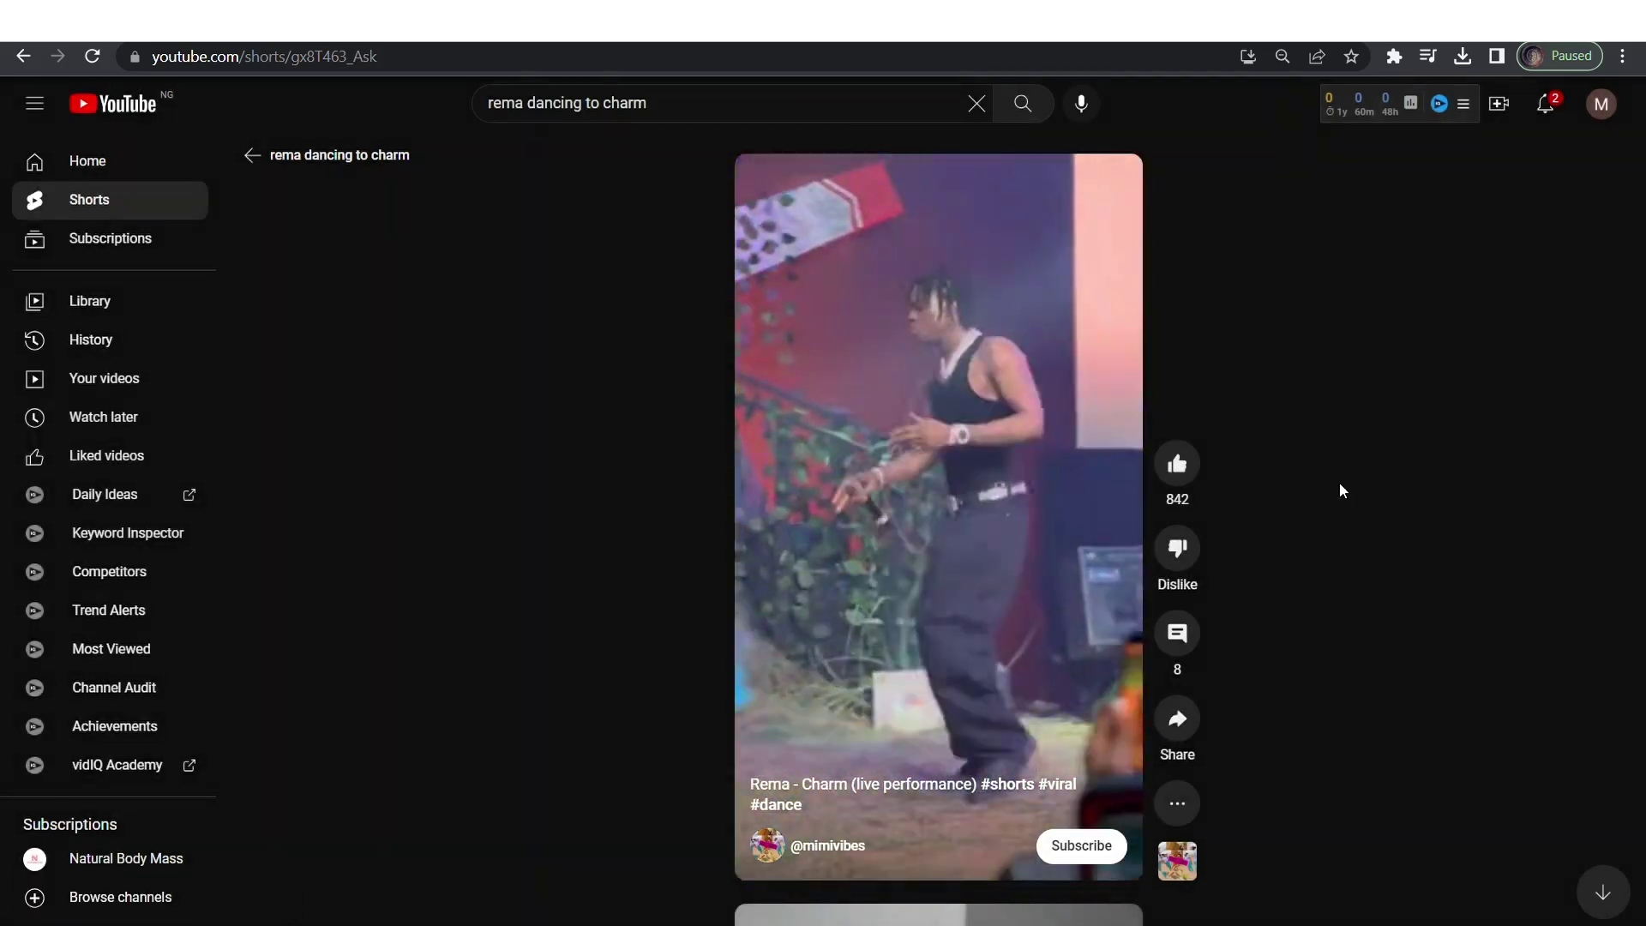
Paste the link into the yt5s.io downloader and convert the 720p video.
key(ctrl+Tab)
key(ctrl+v)
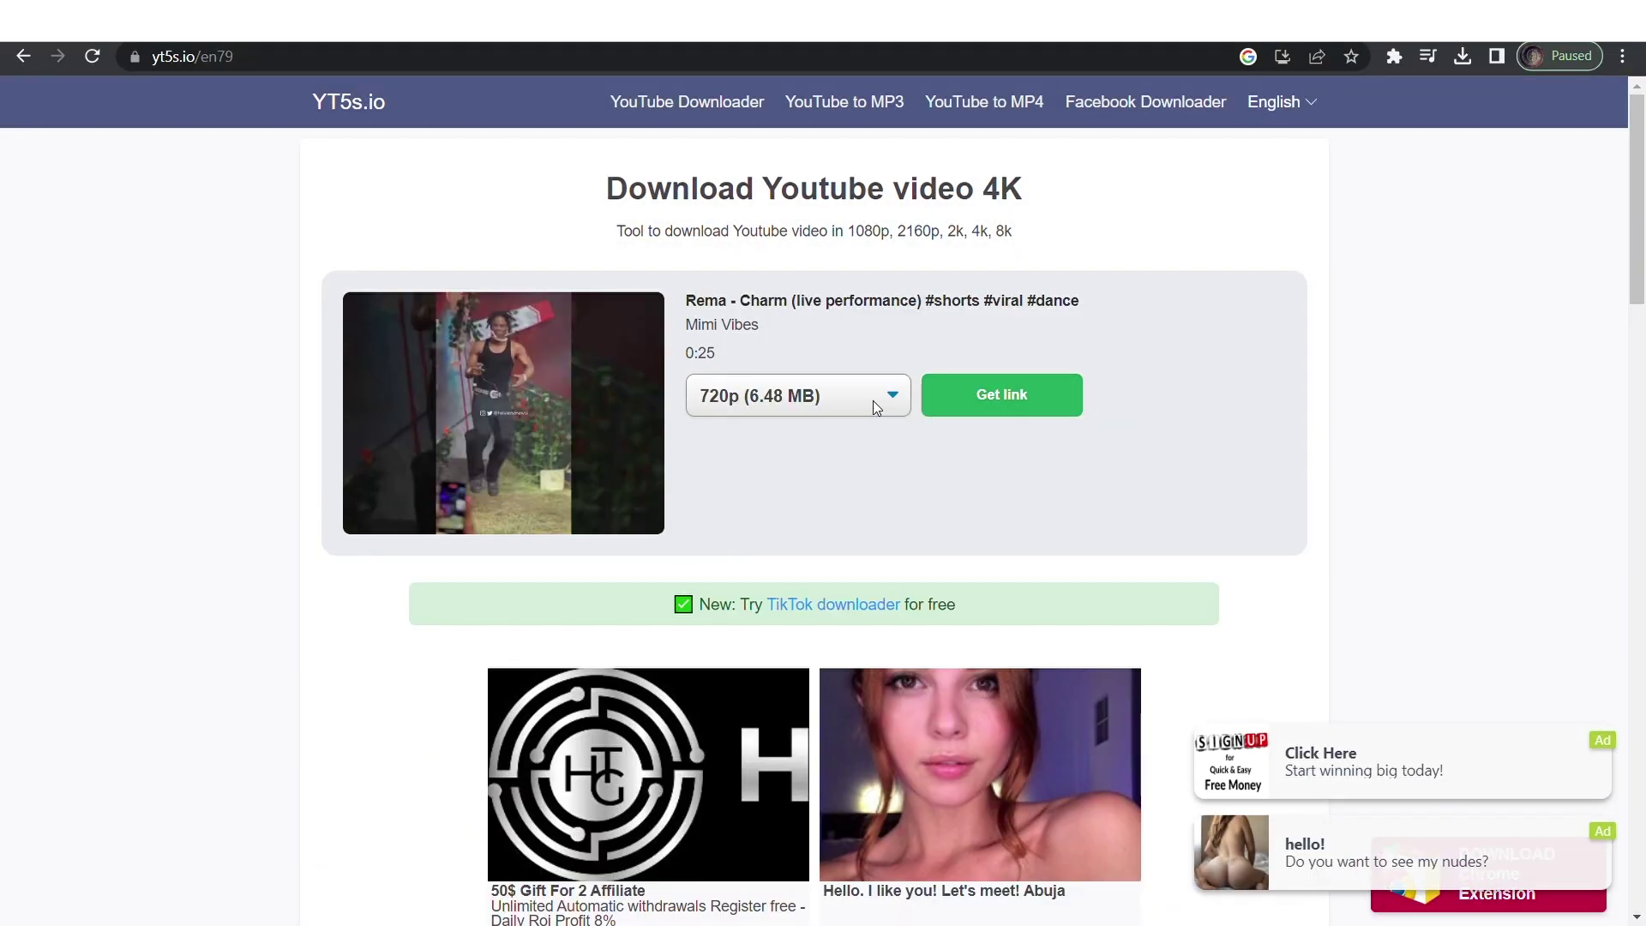
click(1042, 408)
key(ctrl+Tab)
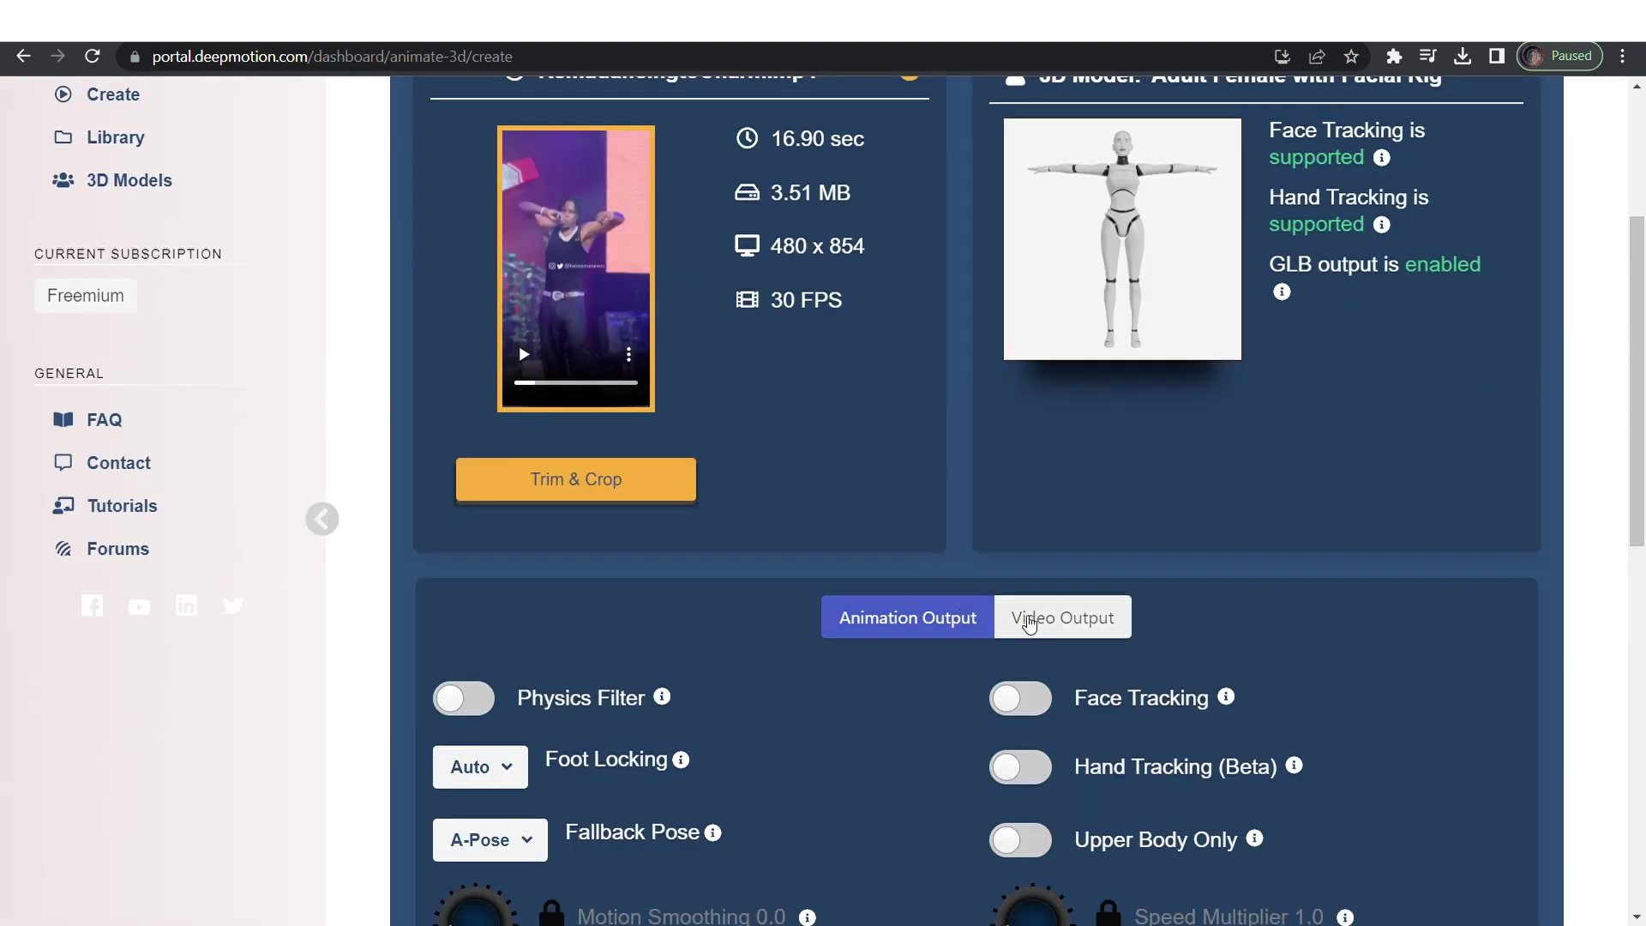
Exclude the original video from the render in Video Output settings.
click(1029, 624)
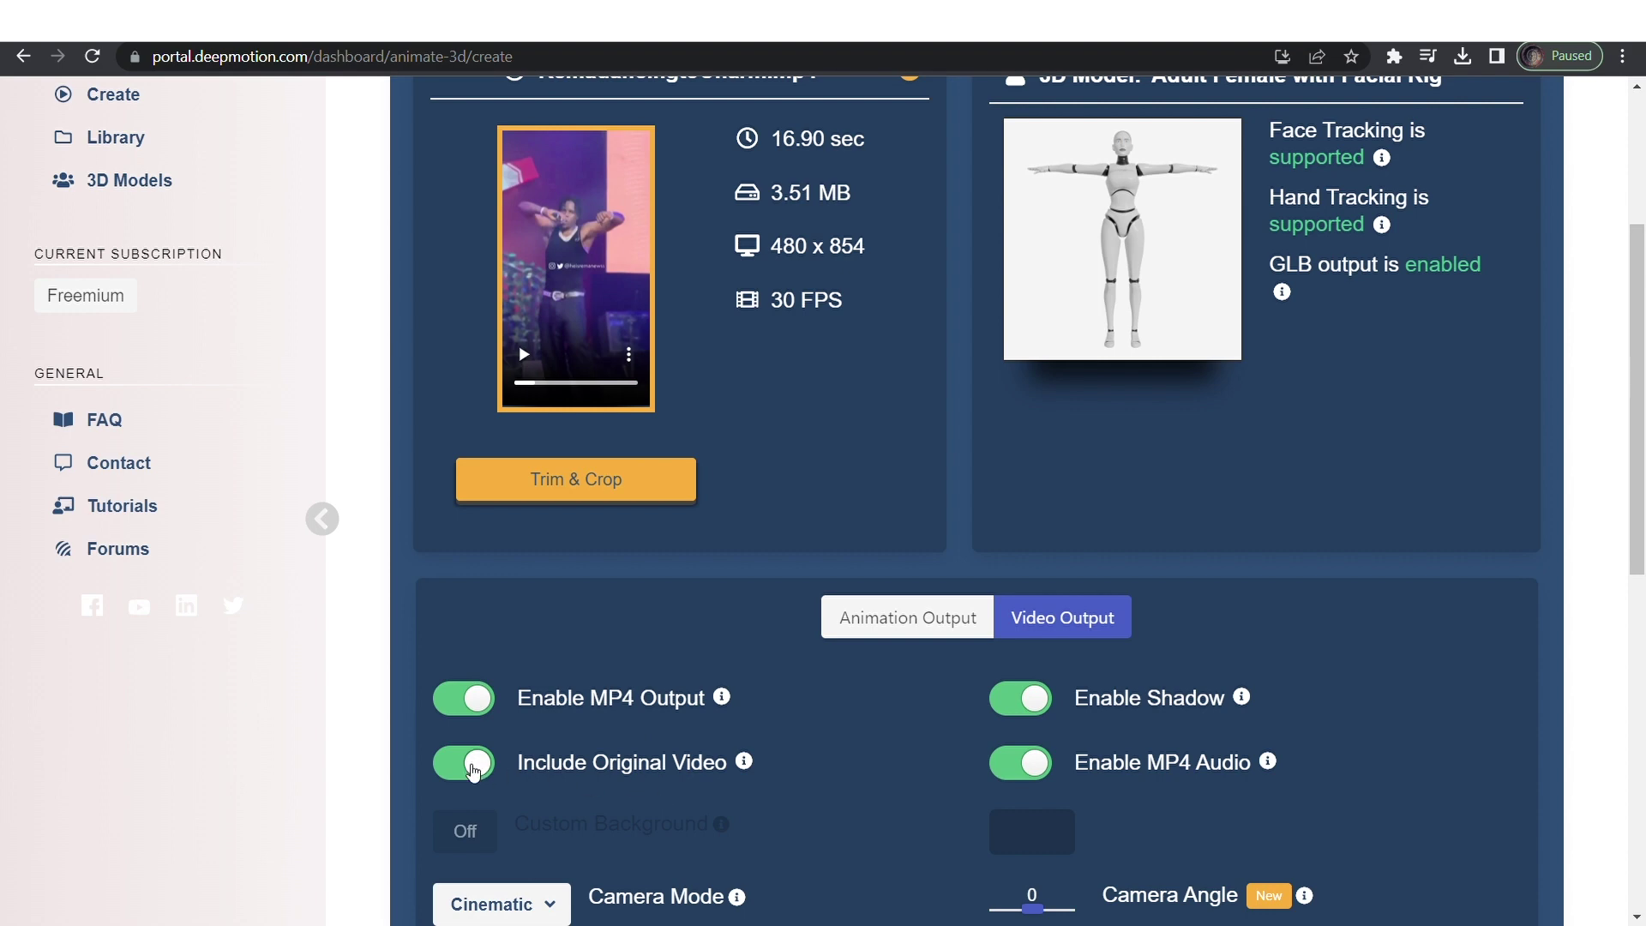
click(472, 765)
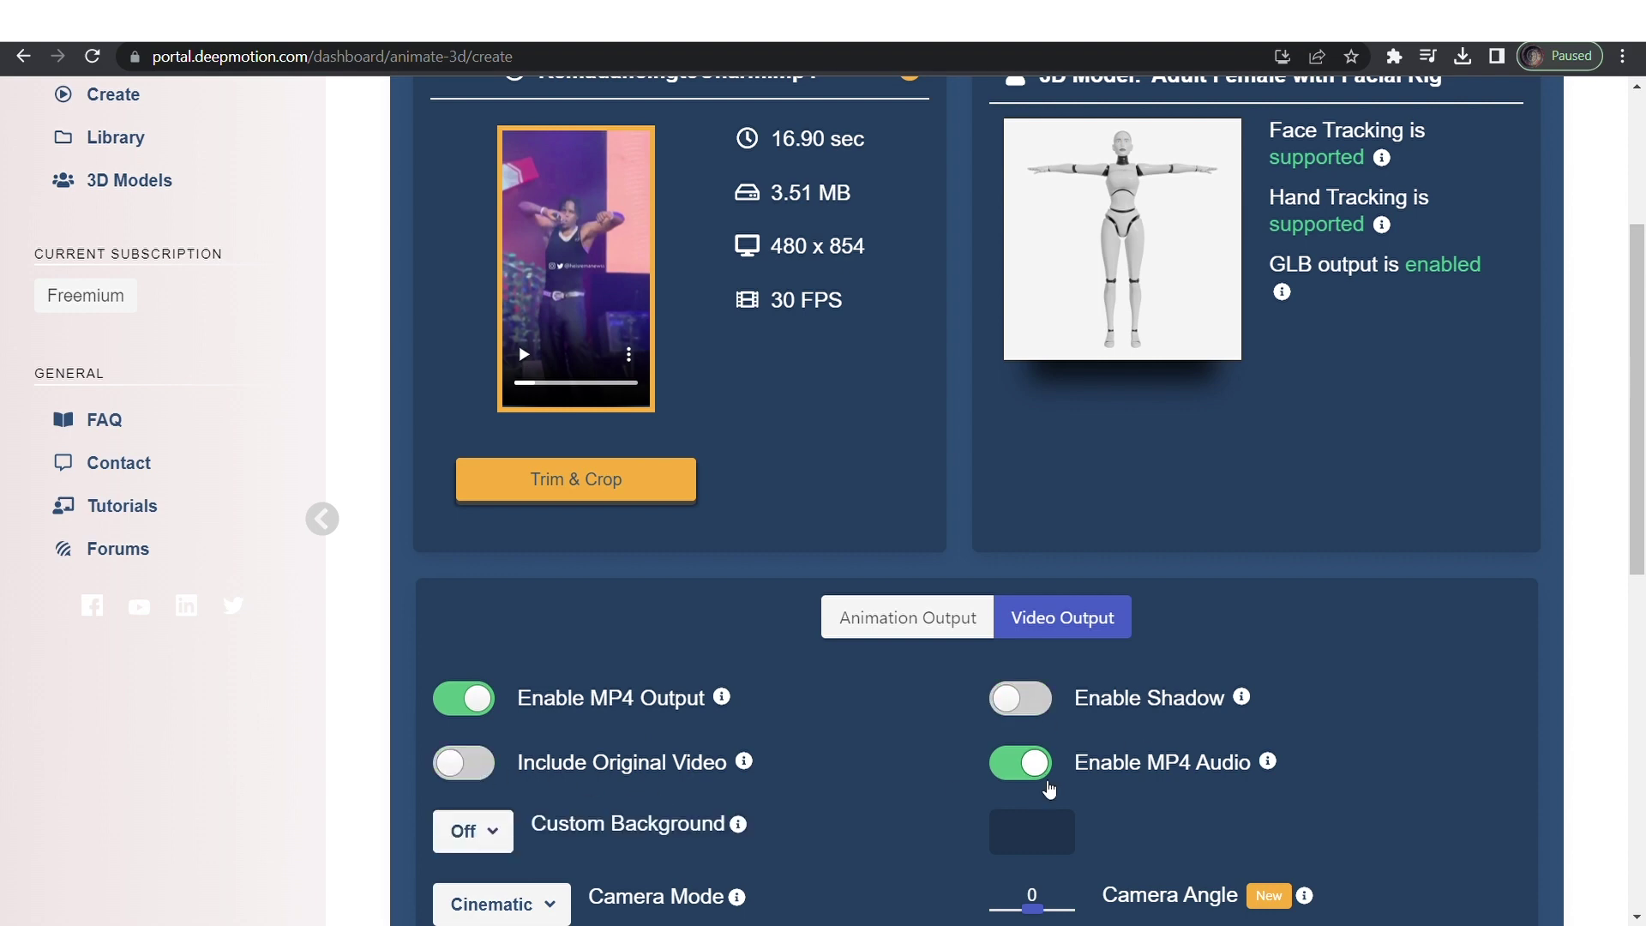
scroll(675, 680, down, 2)
Set the custom background to solid green and keep the Cinematic camera mode.
click(496, 685)
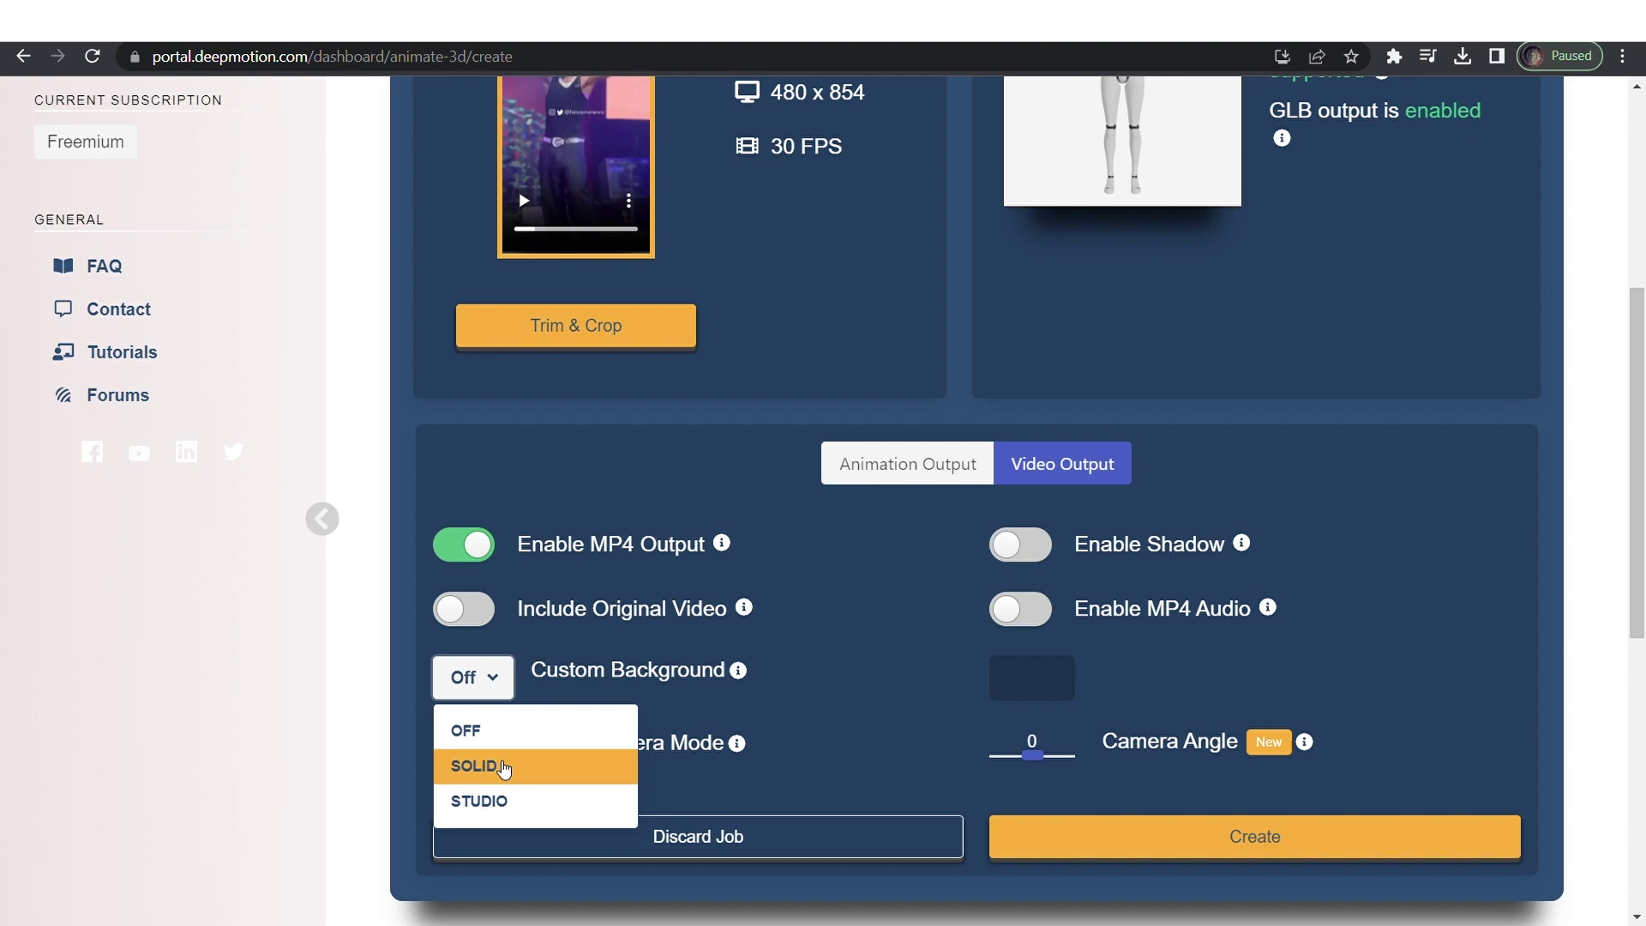
click(509, 766)
click(1058, 693)
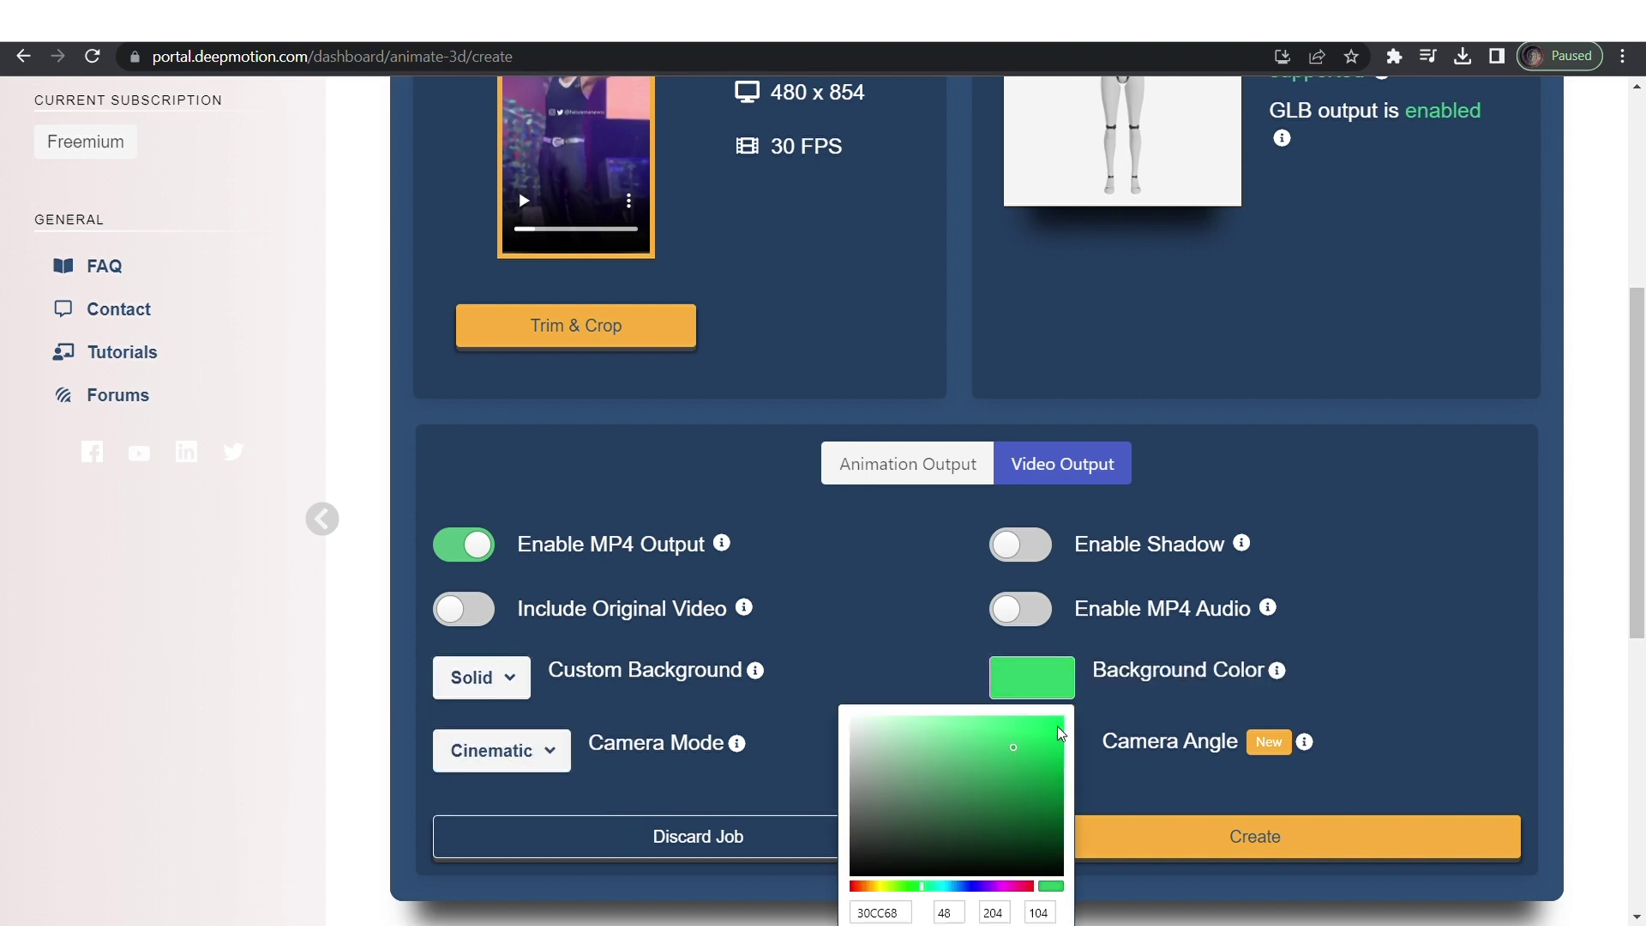
click(1246, 712)
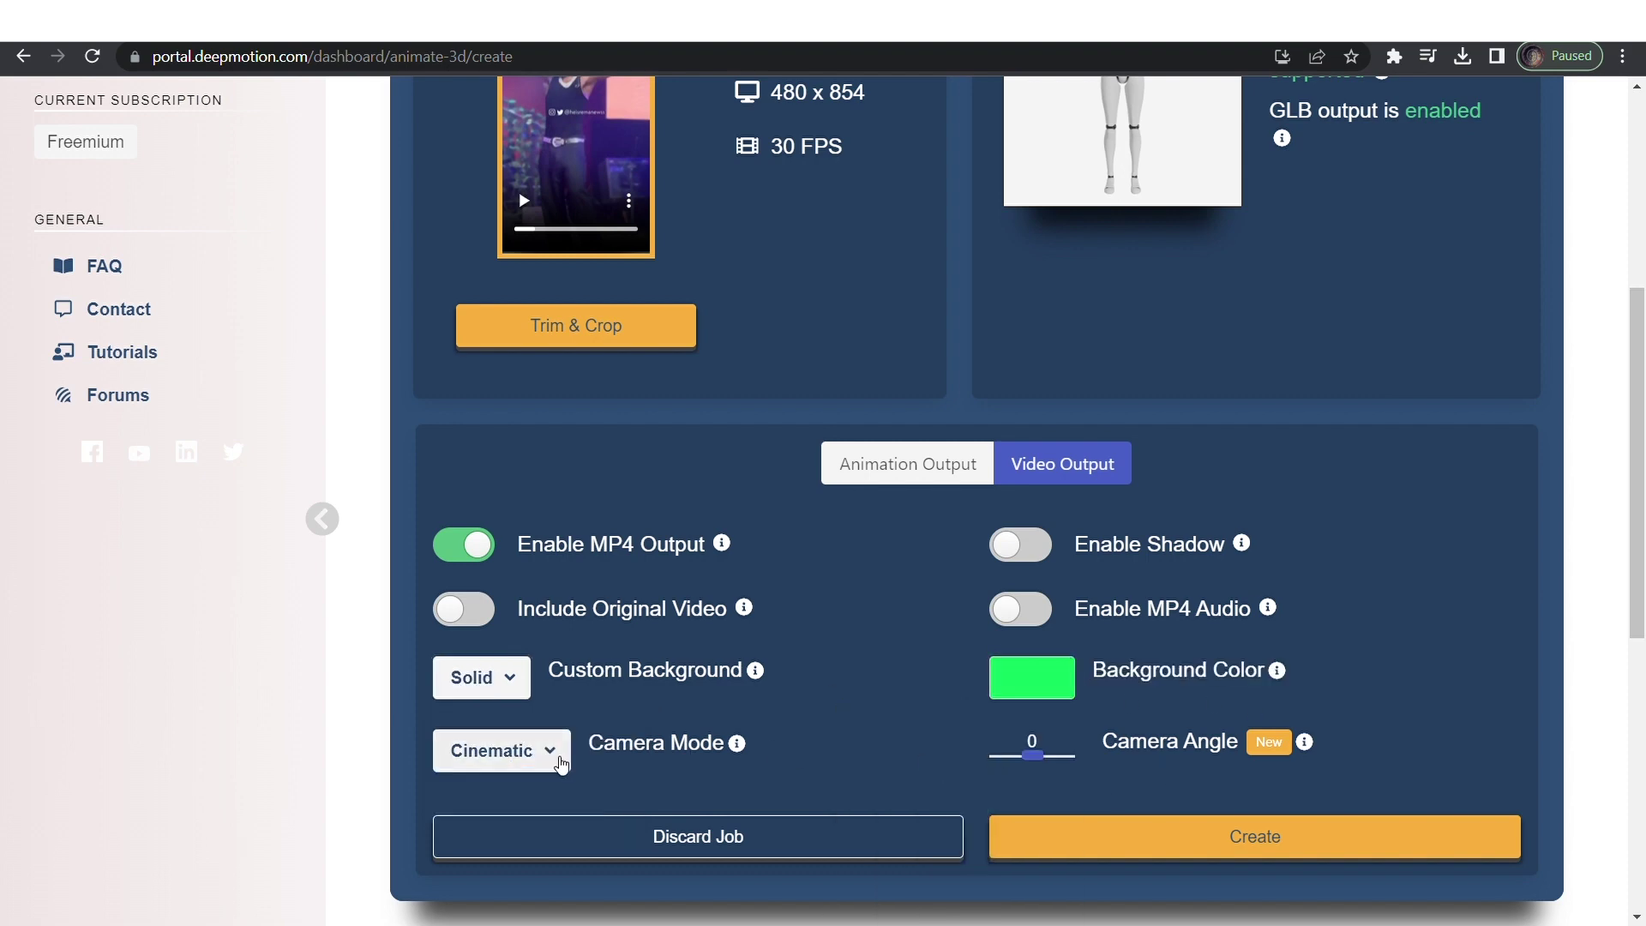
click(559, 759)
click(575, 759)
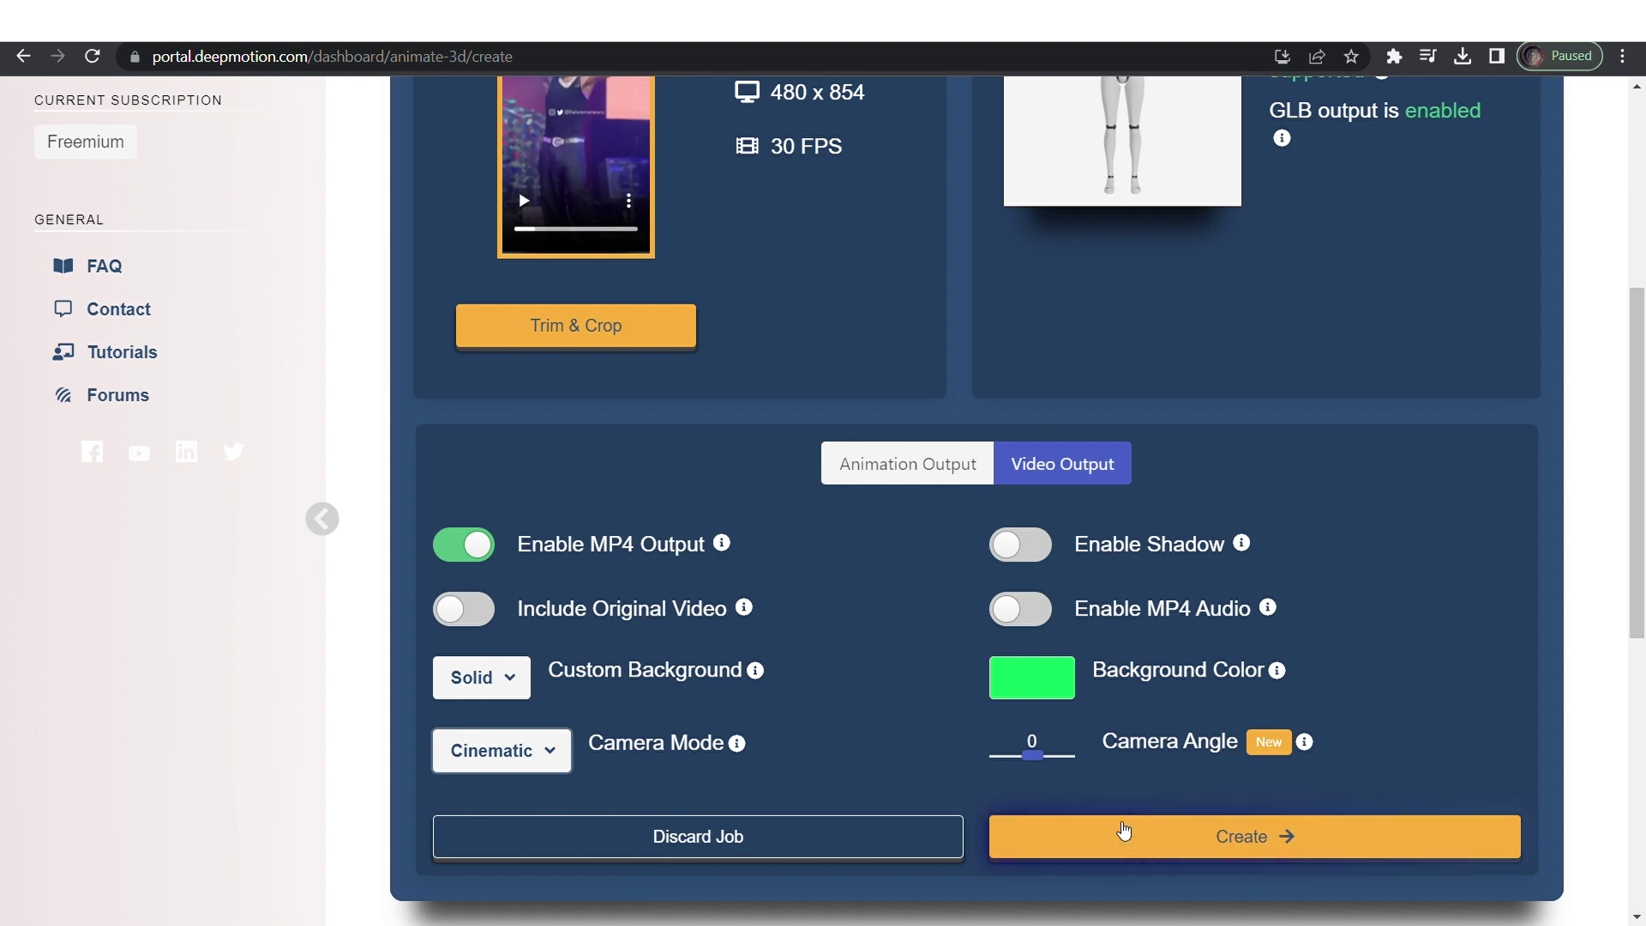
scroll(1200, 737, up, 3)
scroll(1245, 677, down, 4)
click(935, 378)
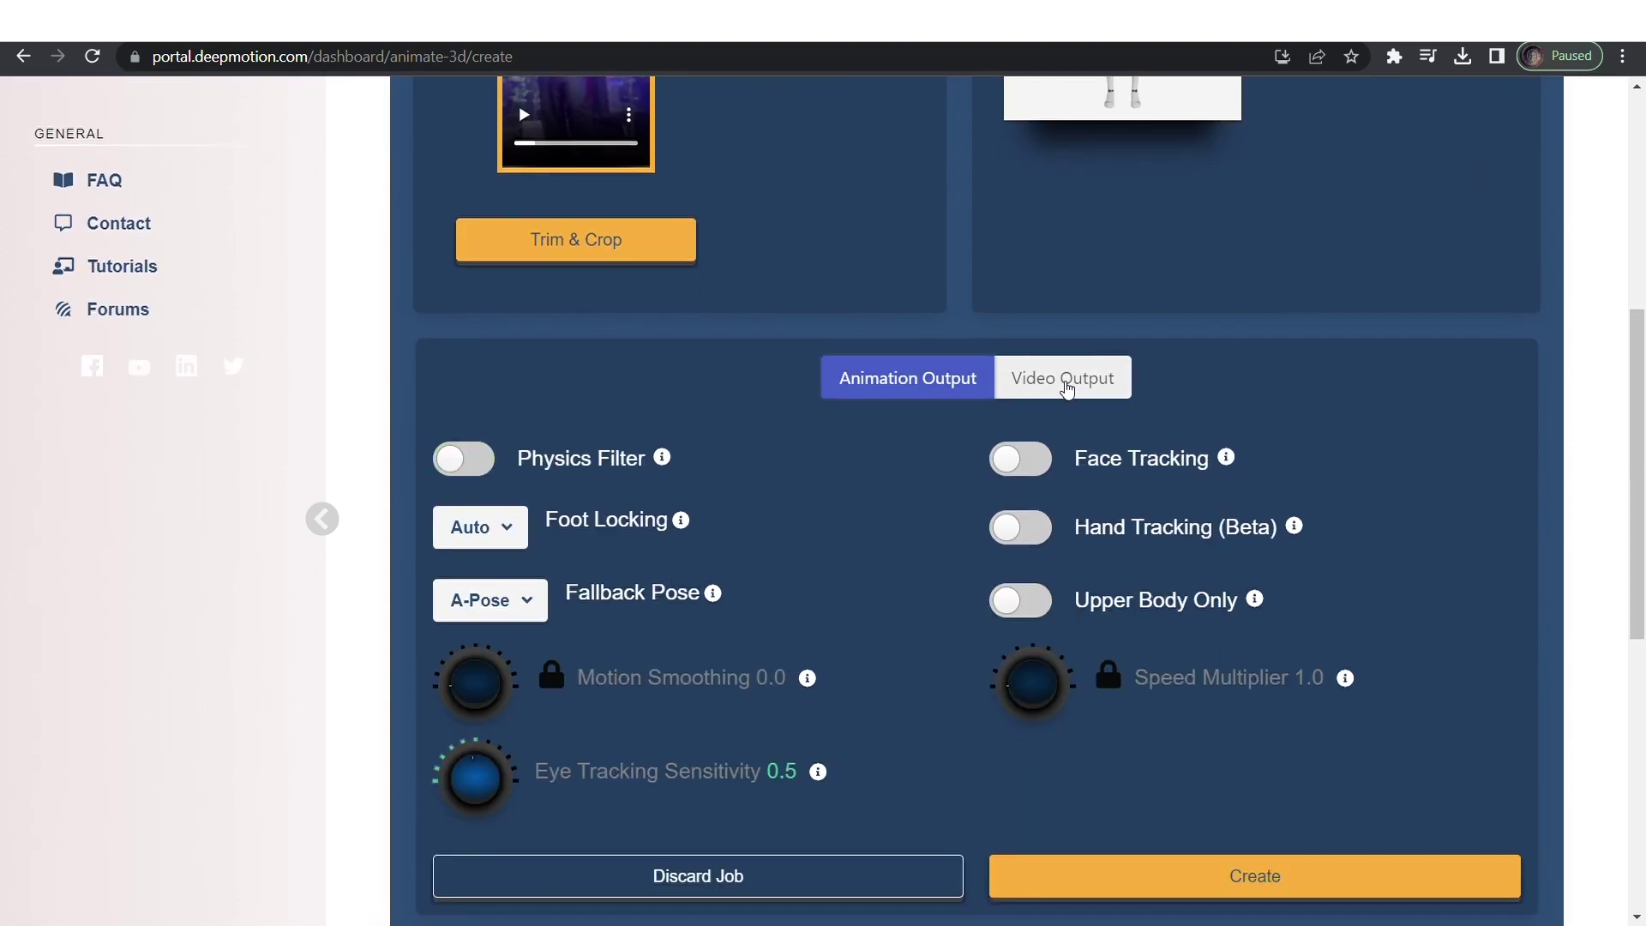
Confirm and start the RemadancingtoCharm animation job, then dismiss the viewer help to watch the preview.
click(1067, 386)
click(1176, 746)
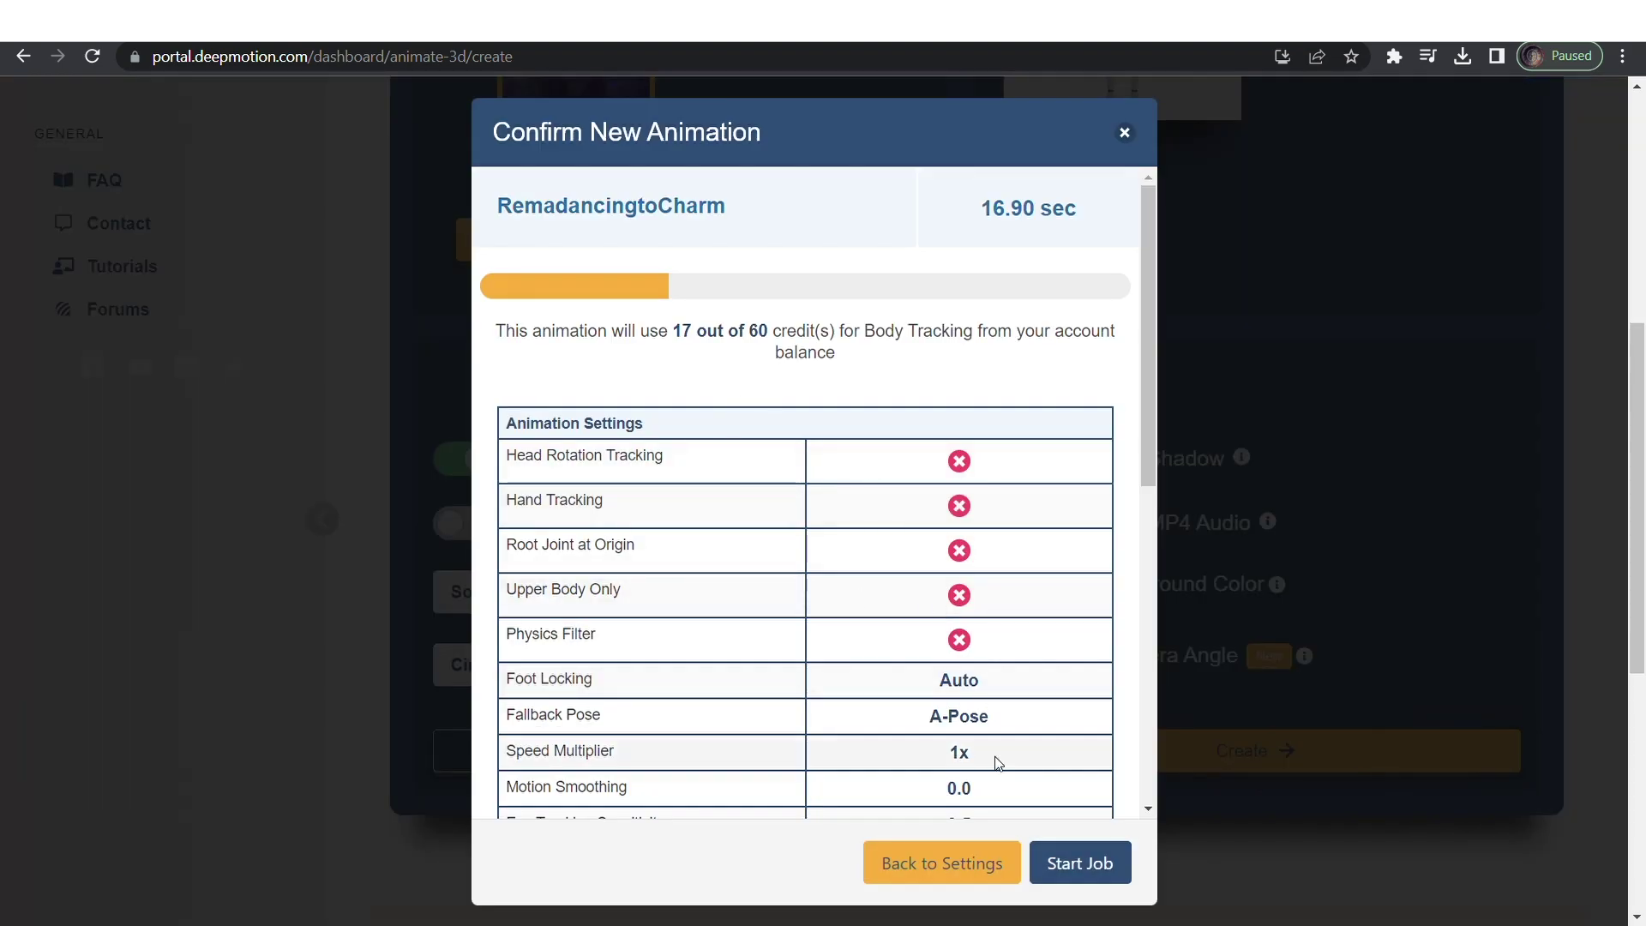
scroll(997, 762, down, 8)
click(1077, 864)
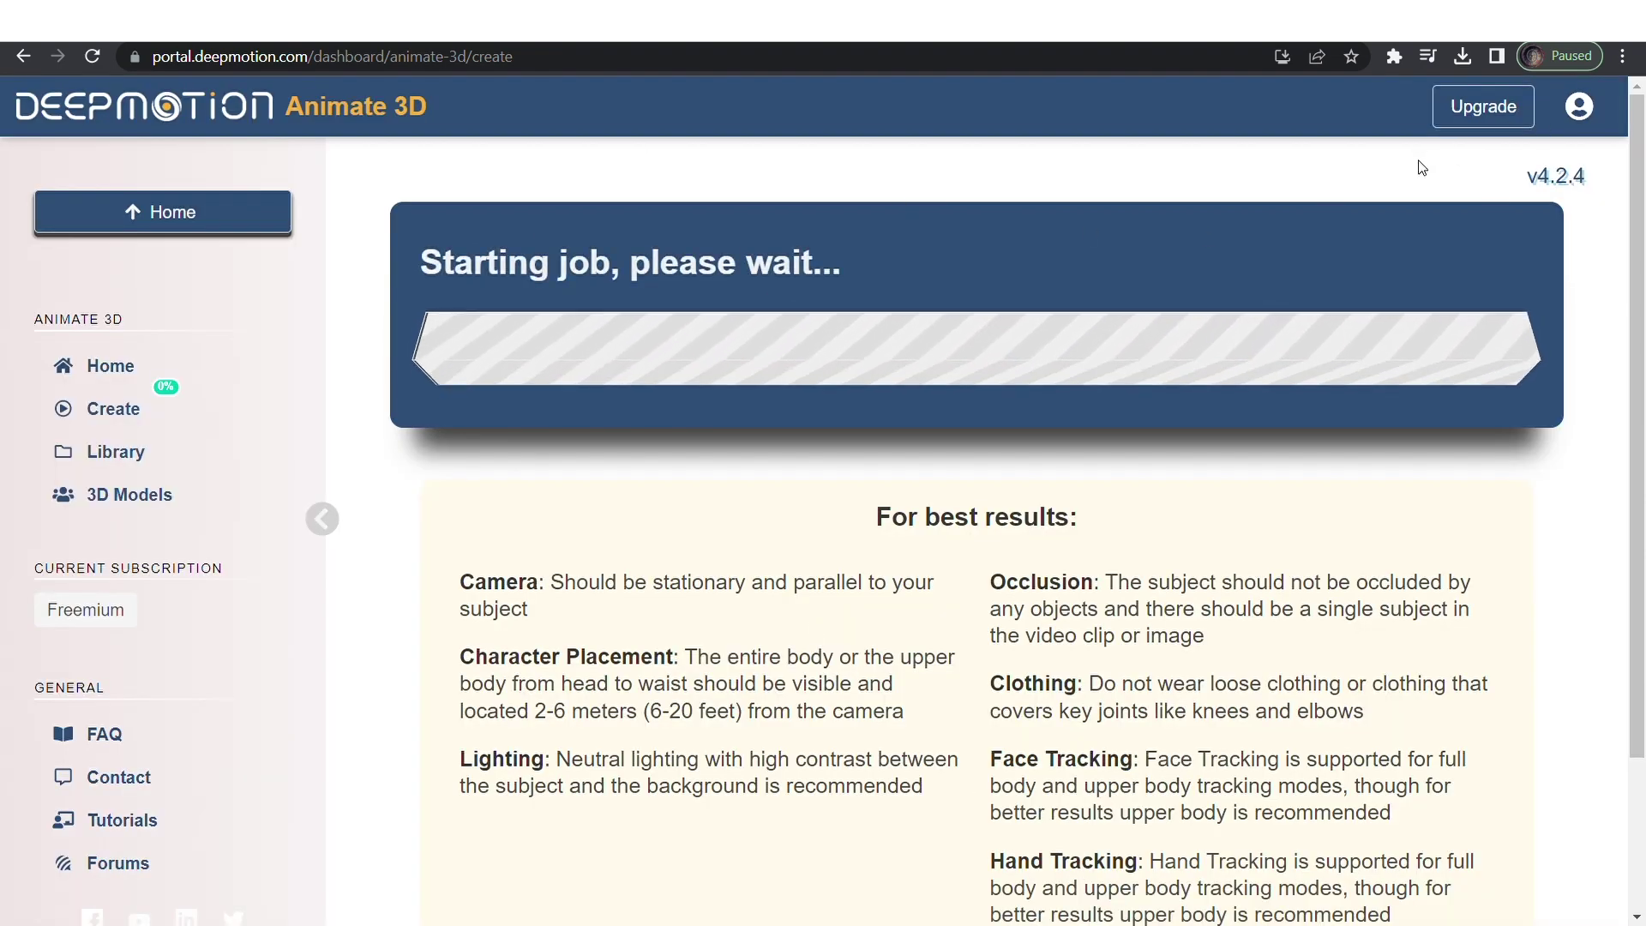
scroll(1243, 514, down, 1)
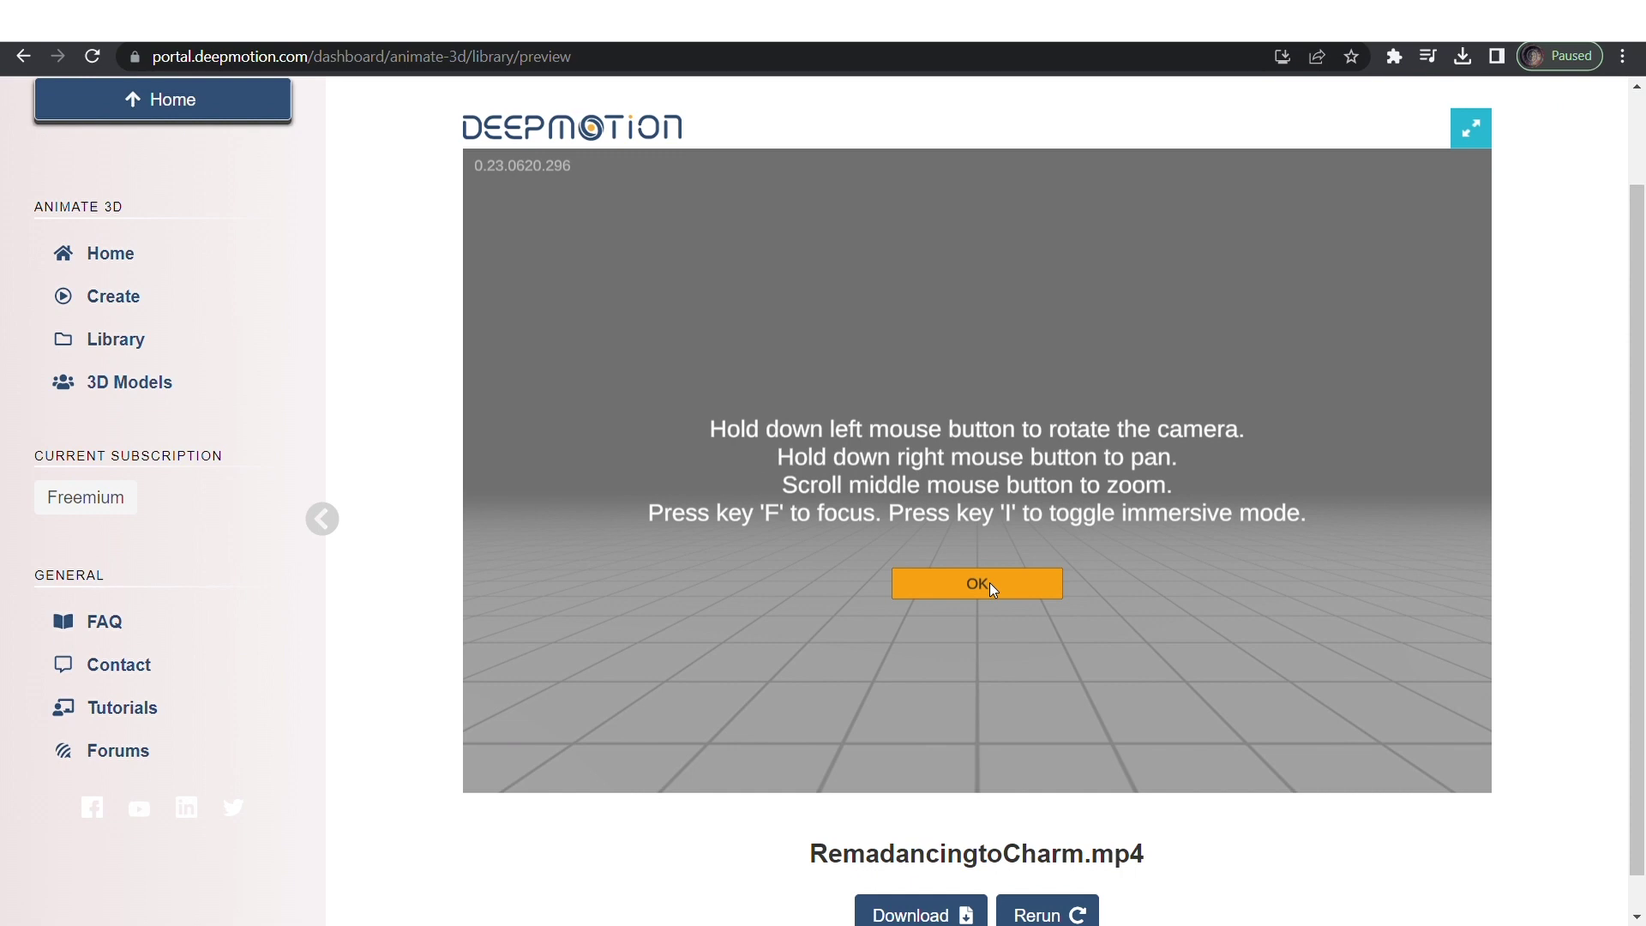
click(992, 590)
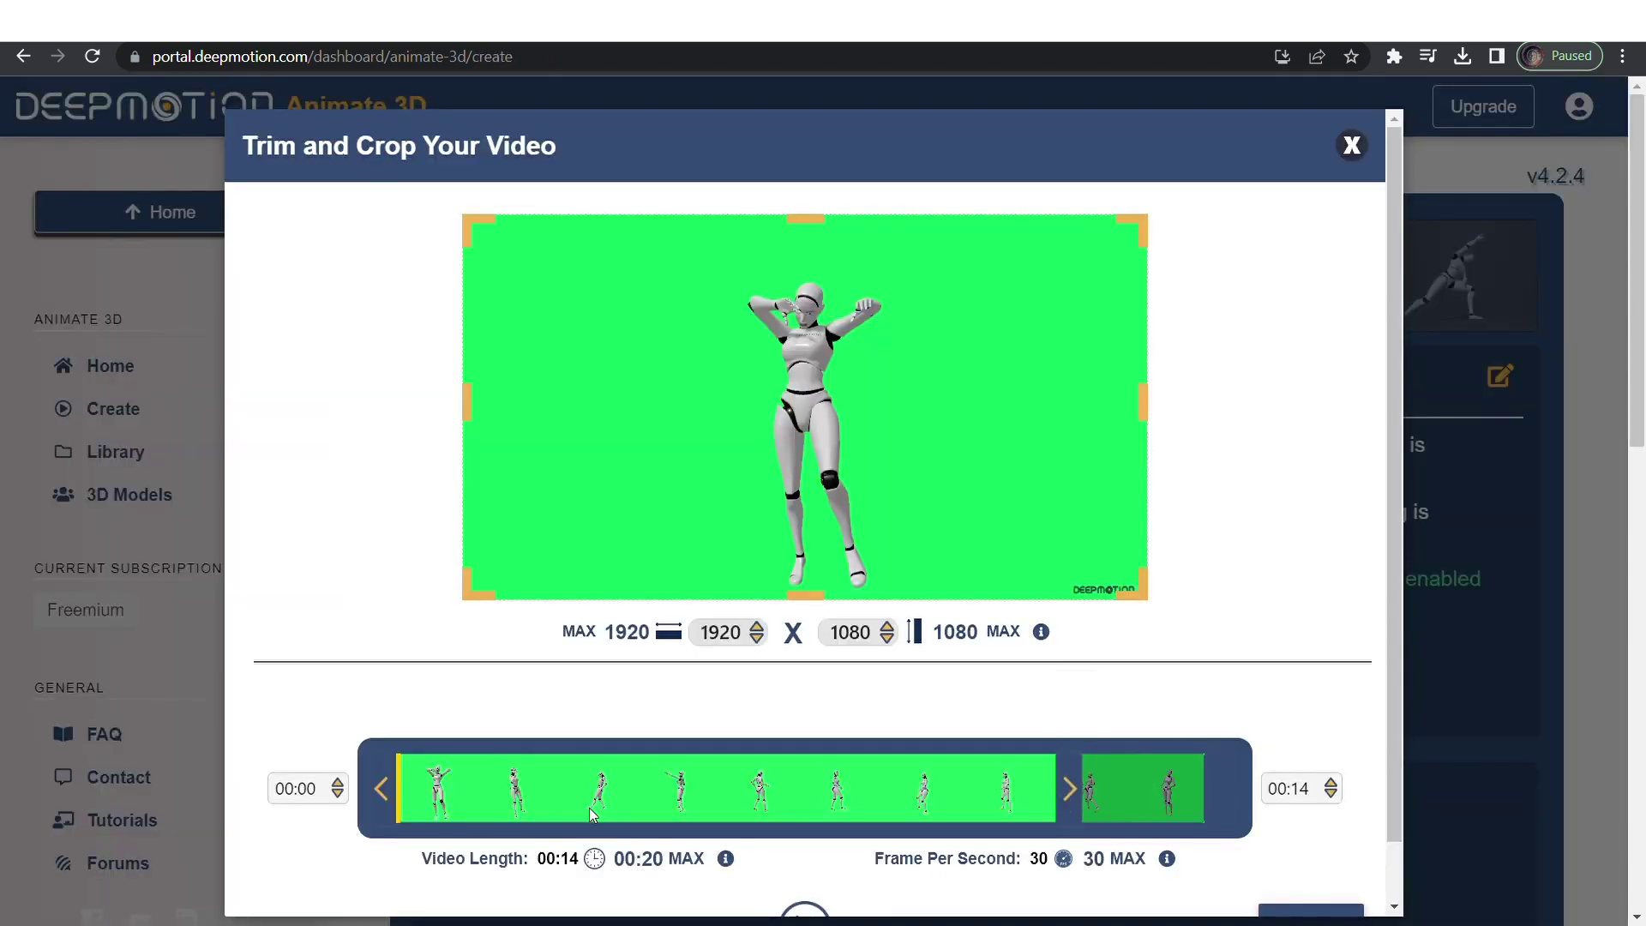
Save the trimmed green-screen clip with face tracking off and dismiss the viewer help.
scroll(817, 862, down, 1)
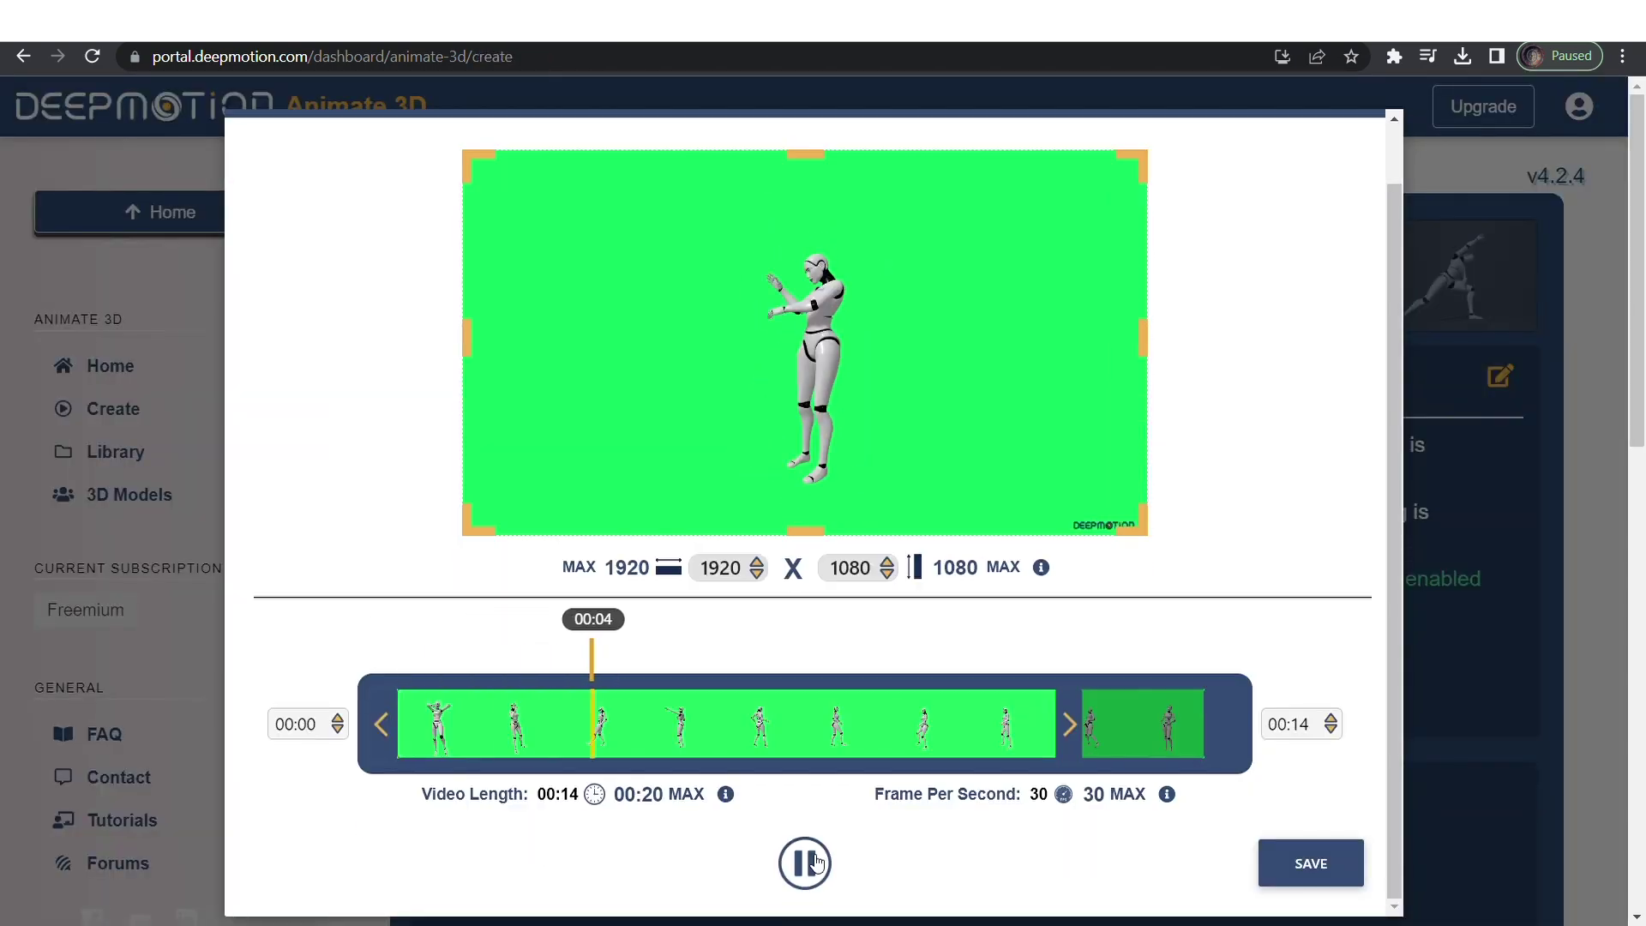
click(1311, 863)
scroll(723, 721, down, 3)
mouse_move(720, 711)
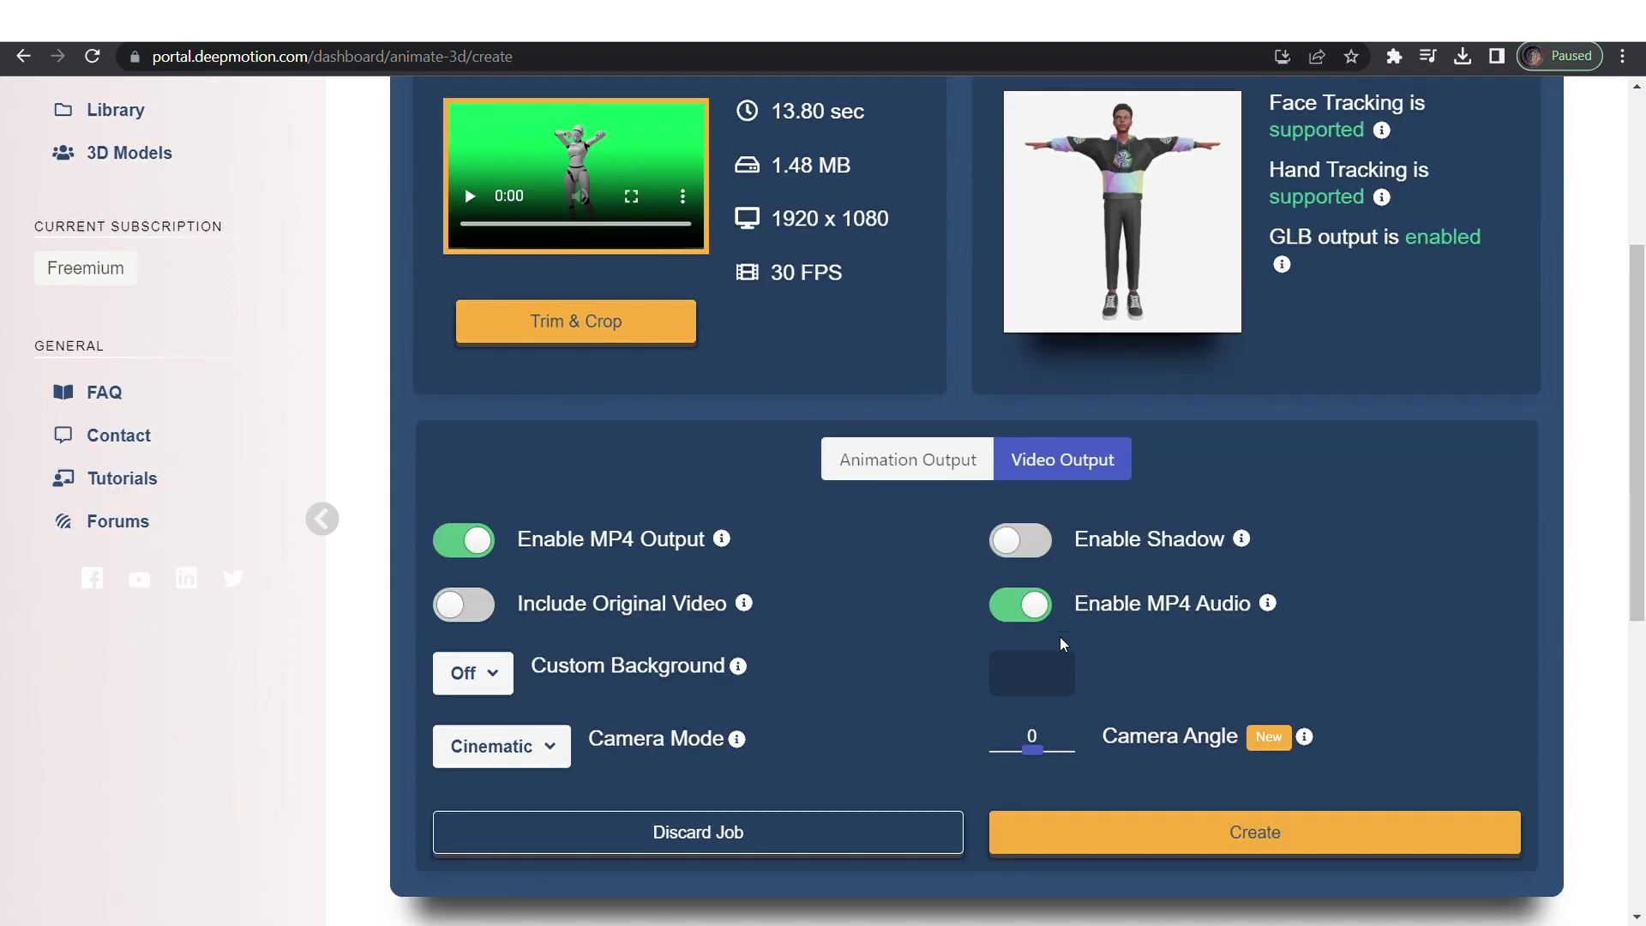
click(1019, 599)
click(466, 673)
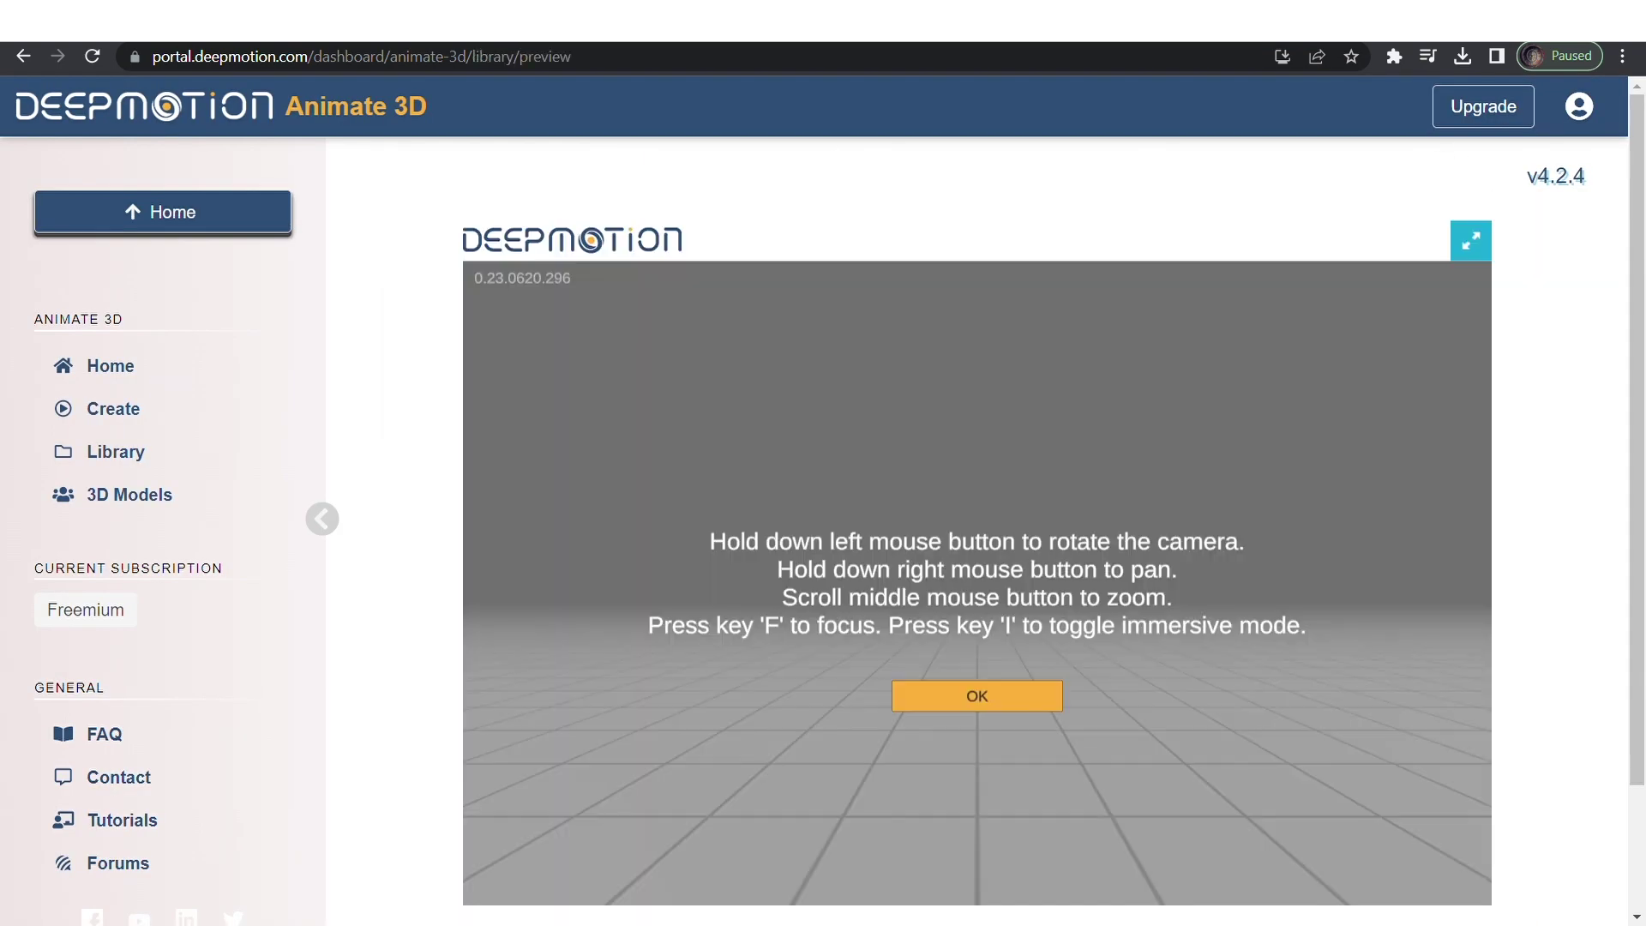
click(980, 693)
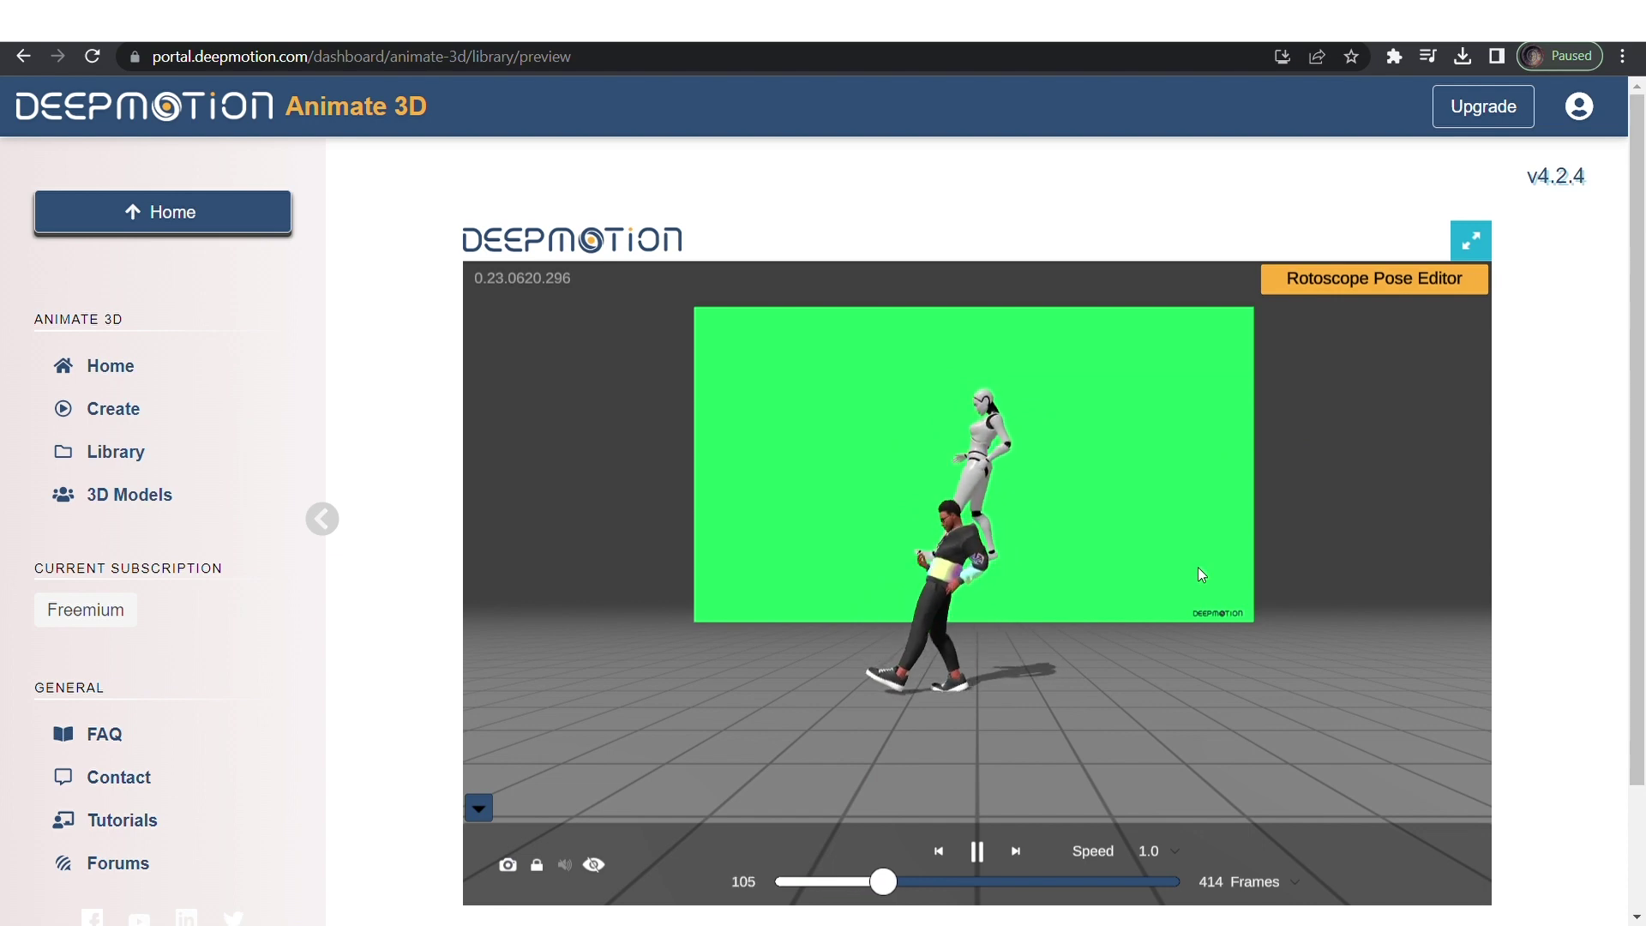
Zoom the 3D viewport in and out on the dancing avatar, then scroll to the Download buttons.
scroll(1197, 568, down, 5)
scroll(1197, 567, up, 5)
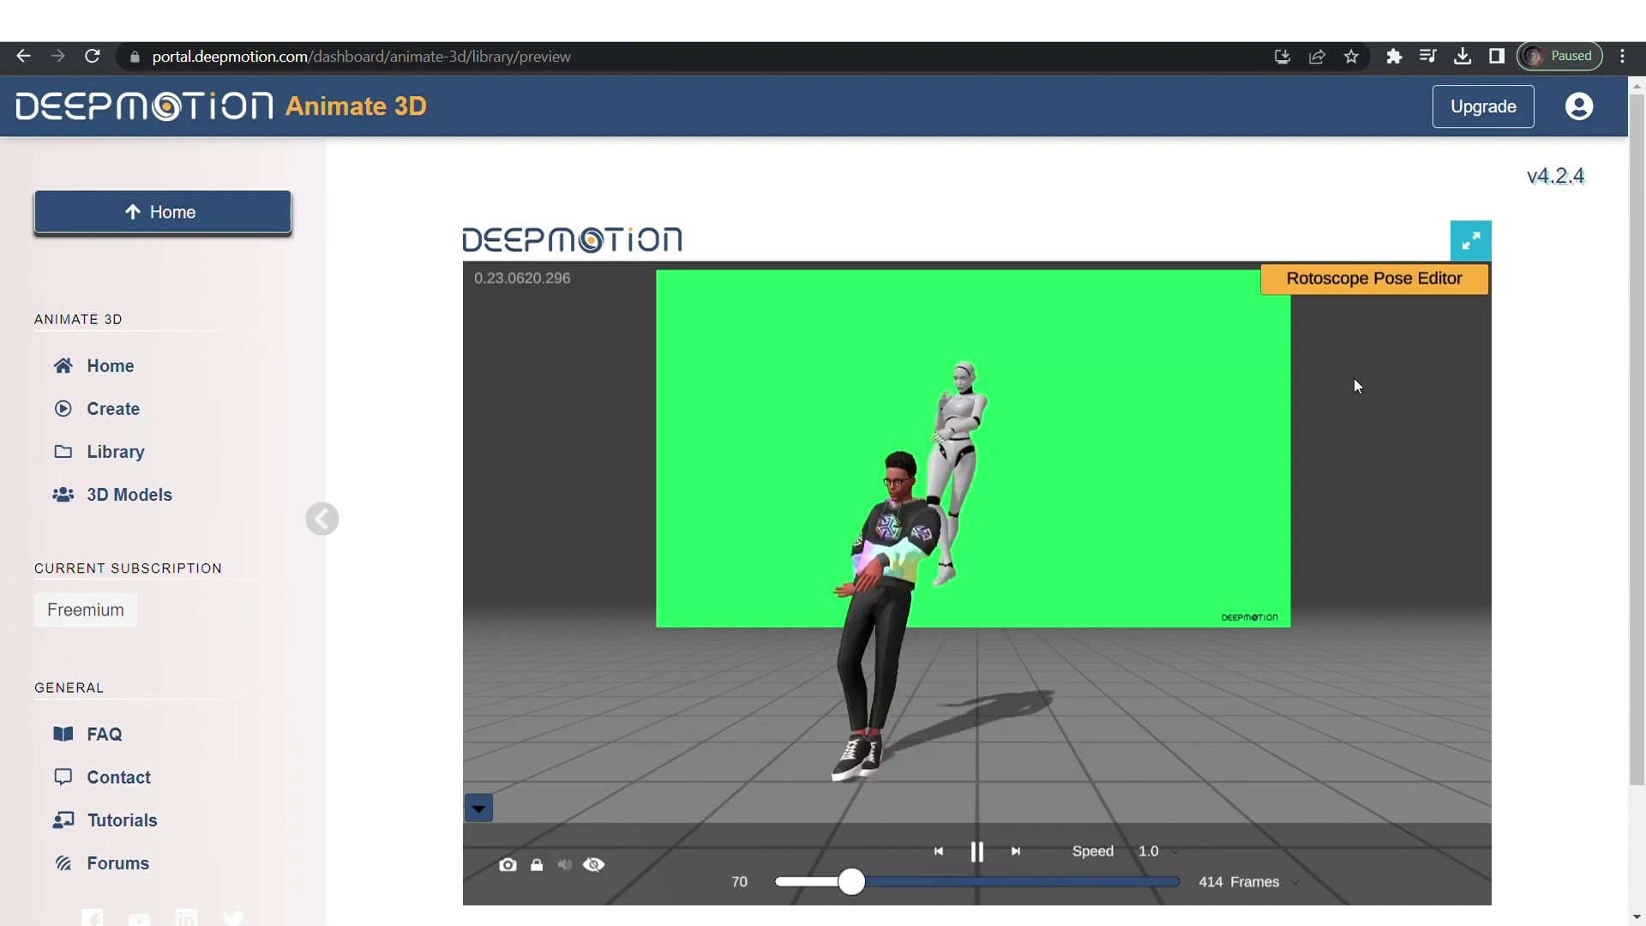
scroll(1338, 382, down, 5)
scroll(1381, 514, up, 5)
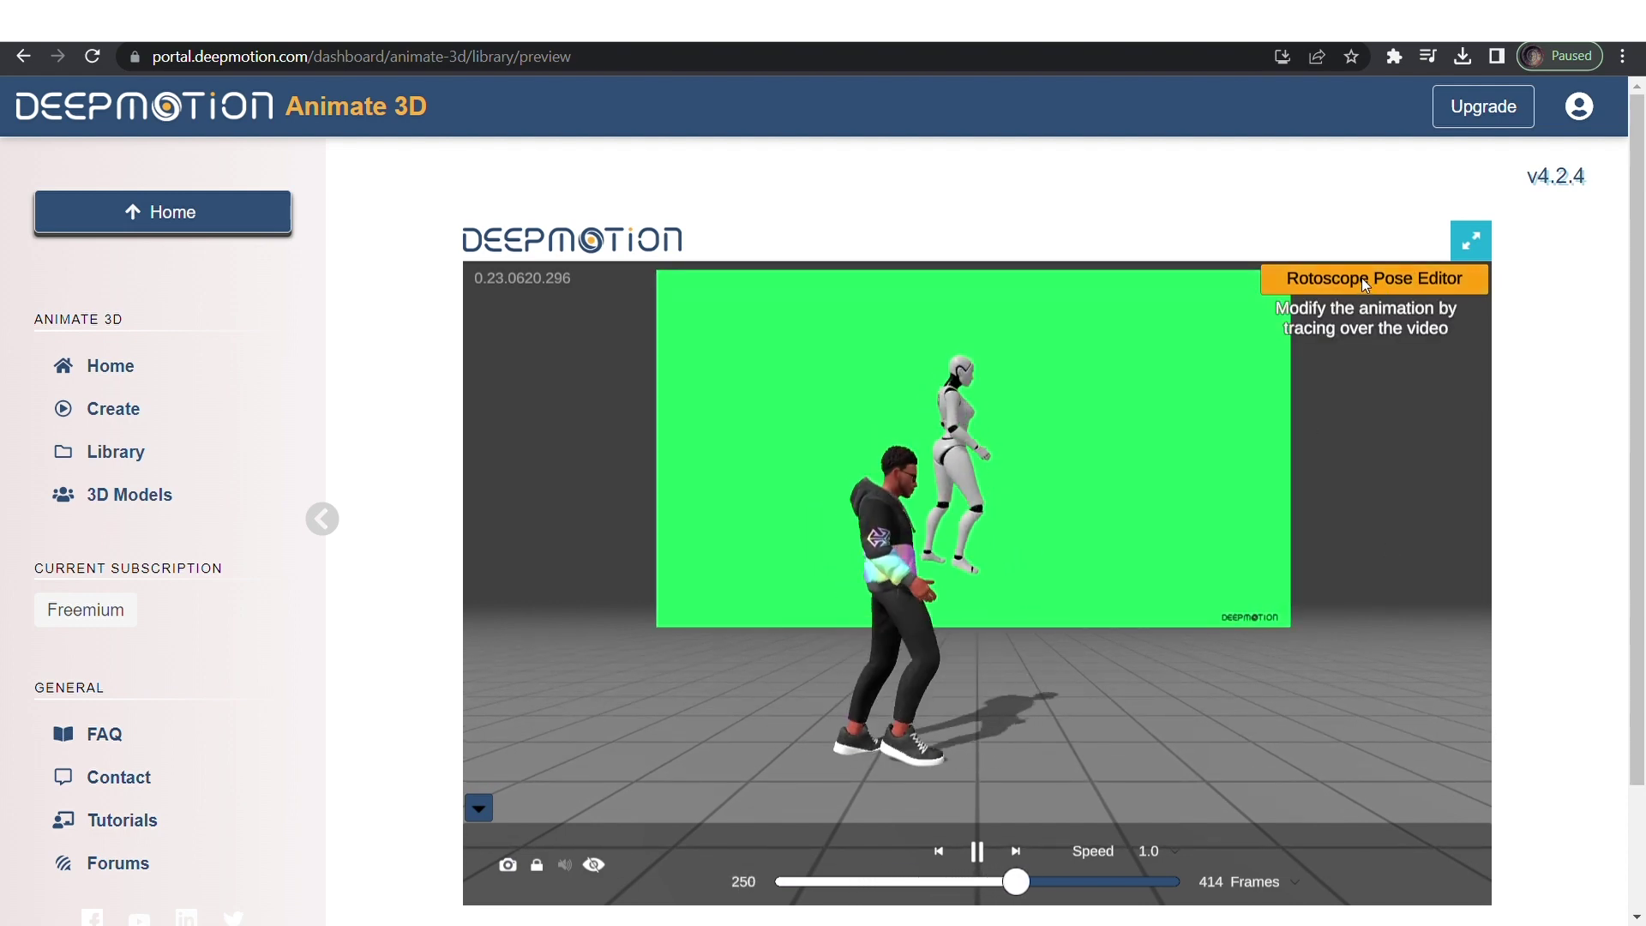
scroll(1109, 509, down, 5)
scroll(1110, 511, up, 4)
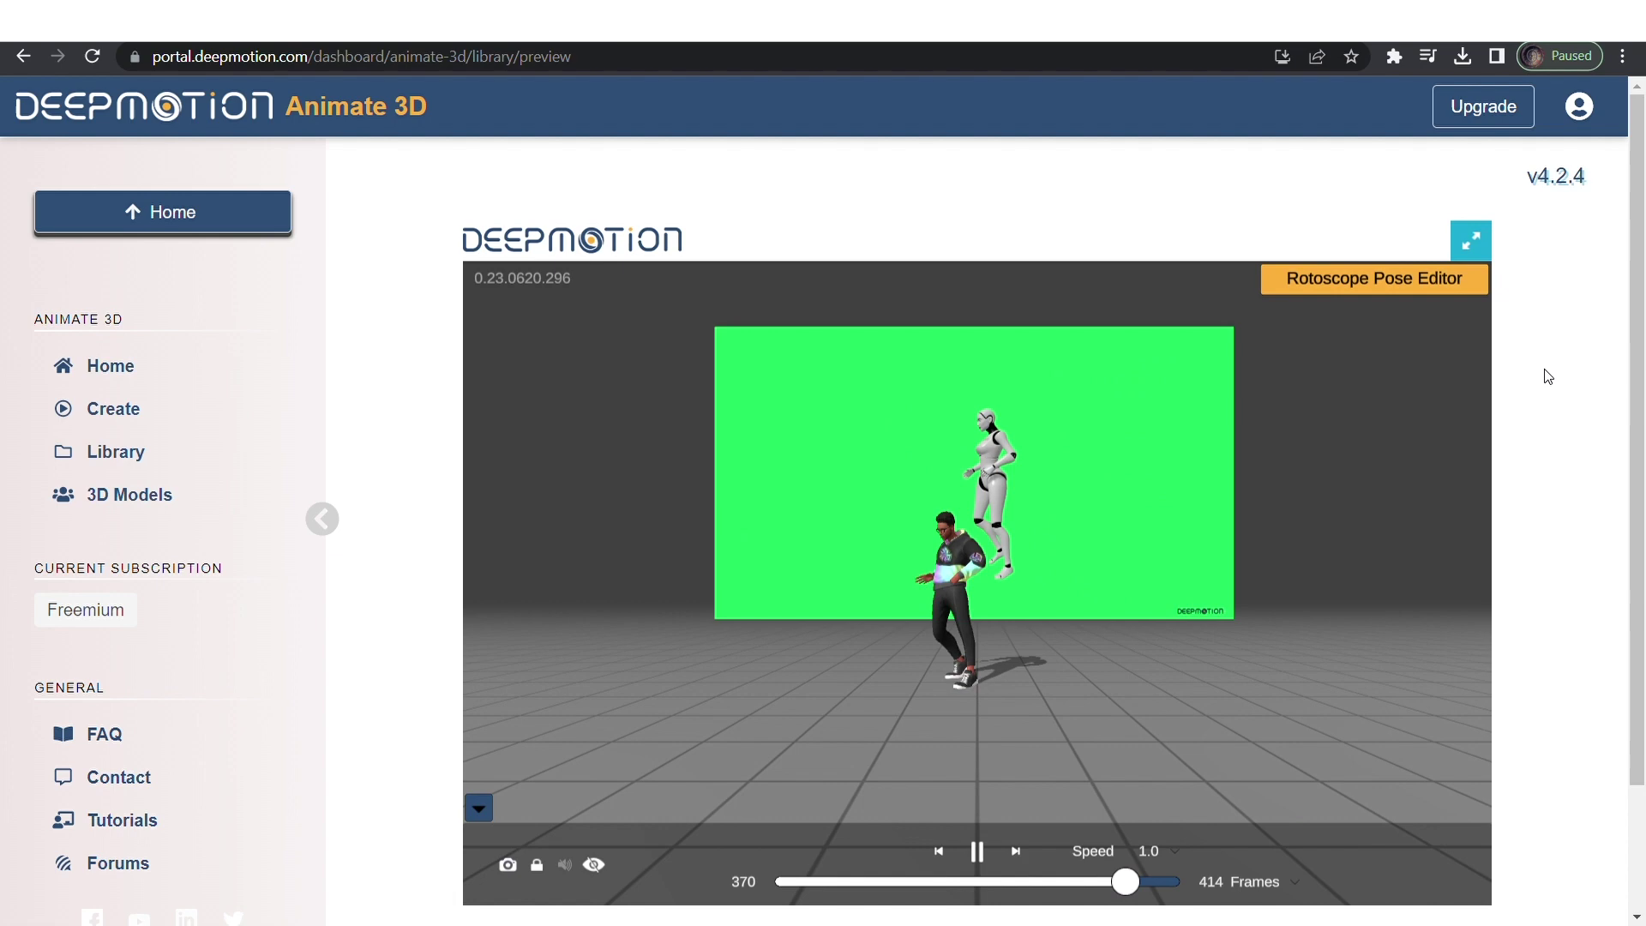
scroll(1546, 371, down, 2)
Download the dancing animation as MP4 instead of FBX.
click(901, 885)
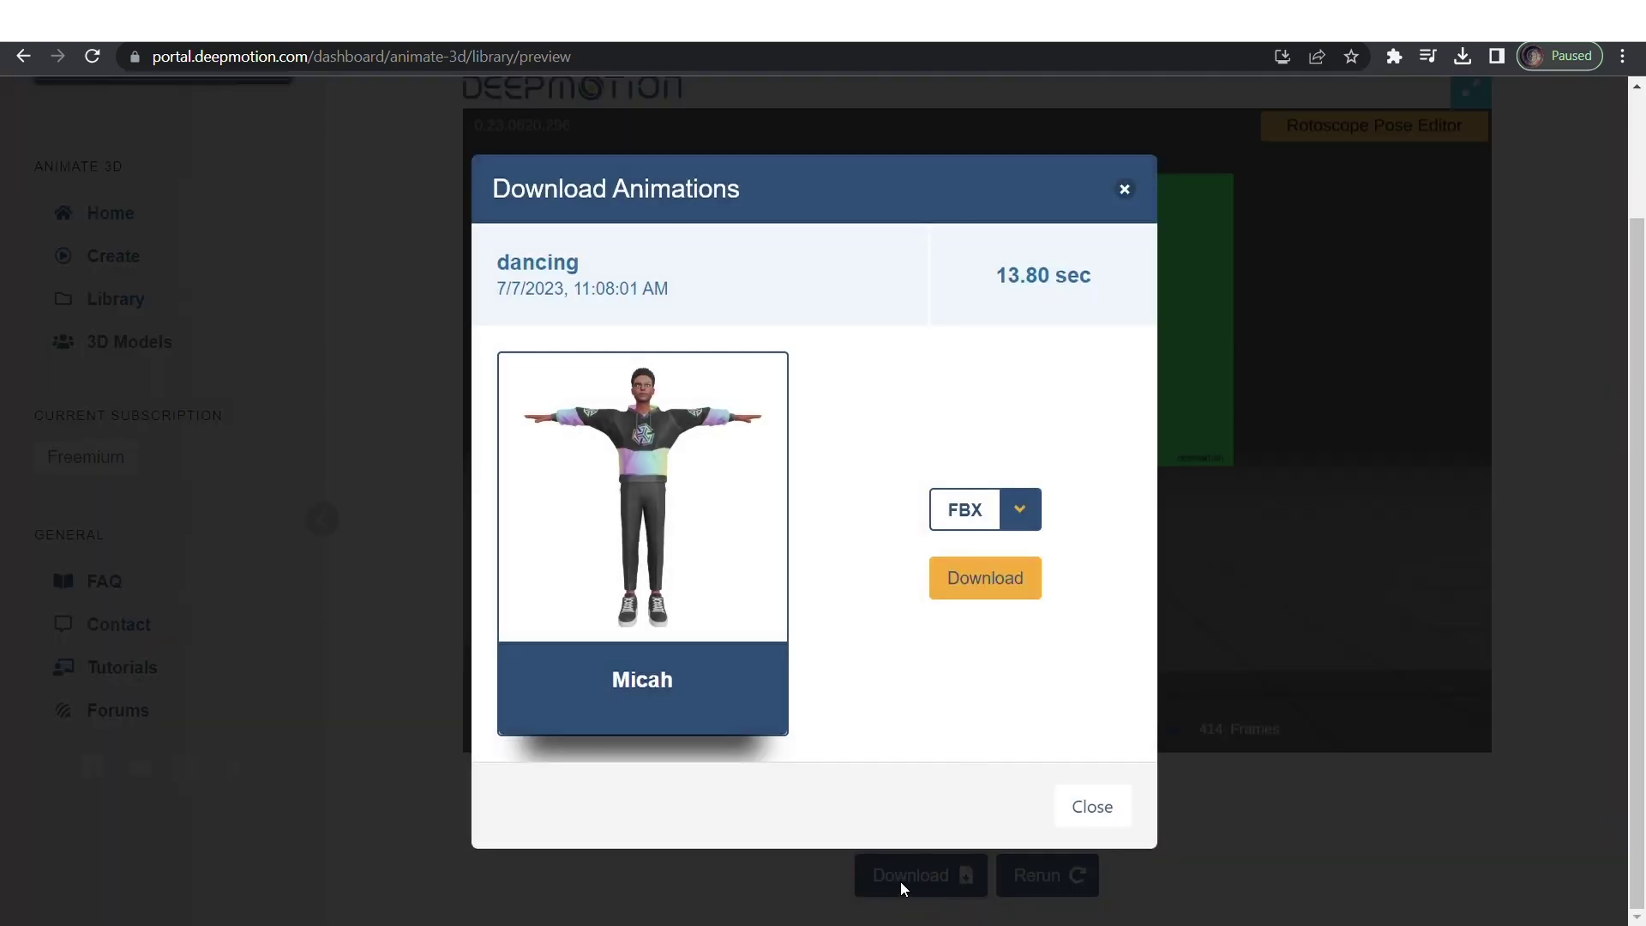
click(1031, 524)
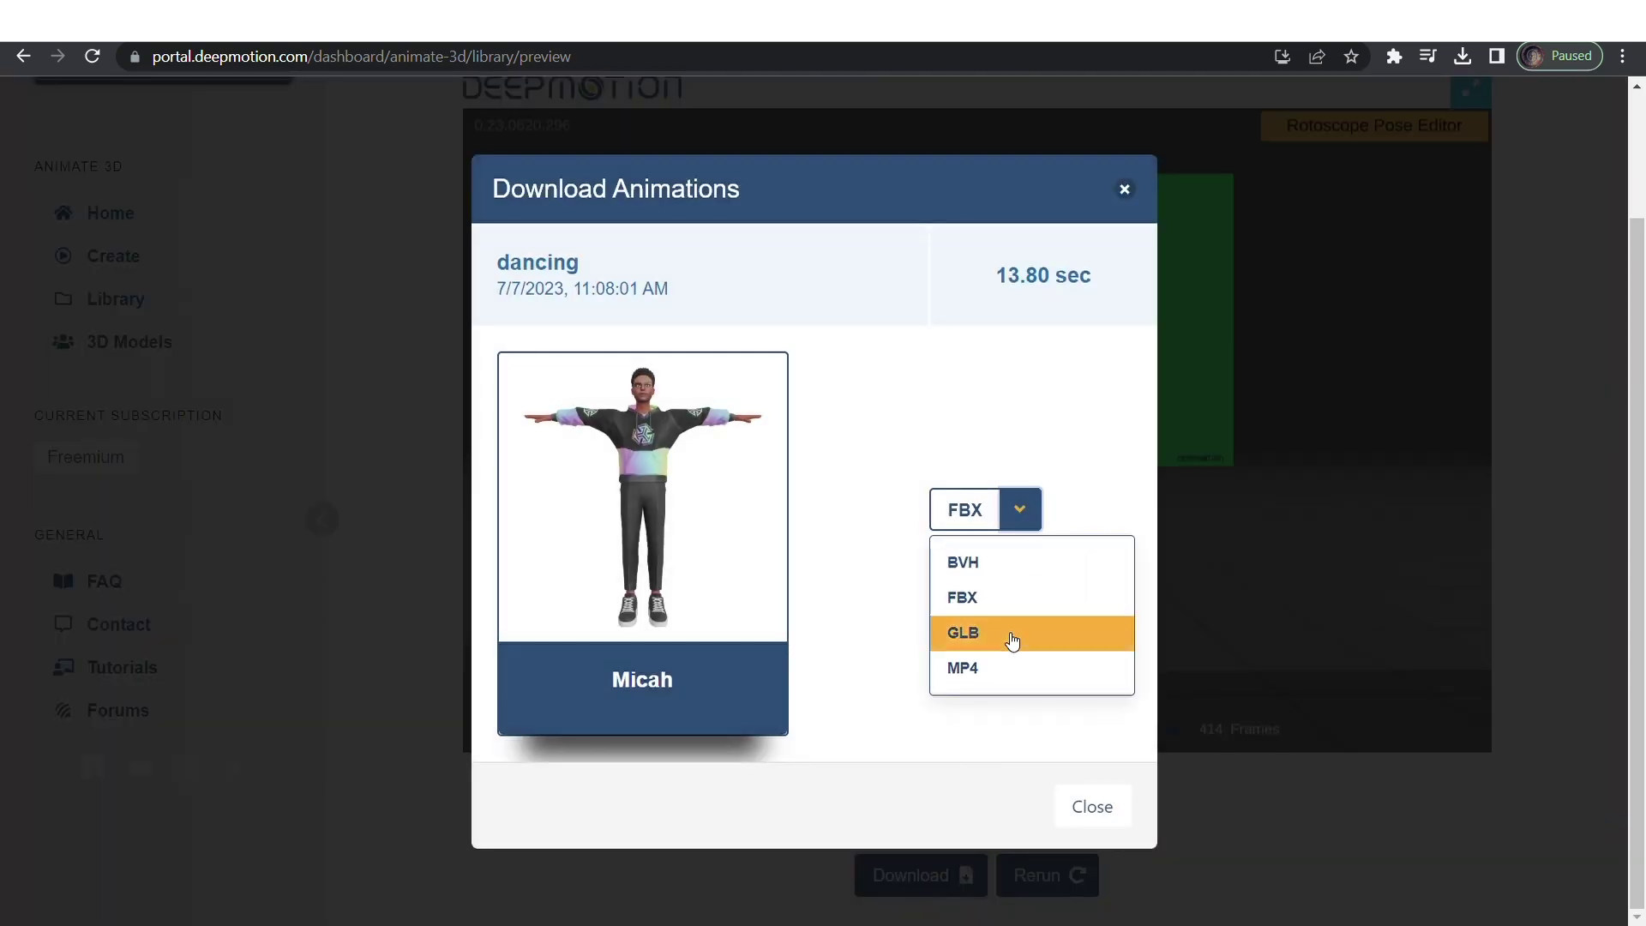
click(990, 673)
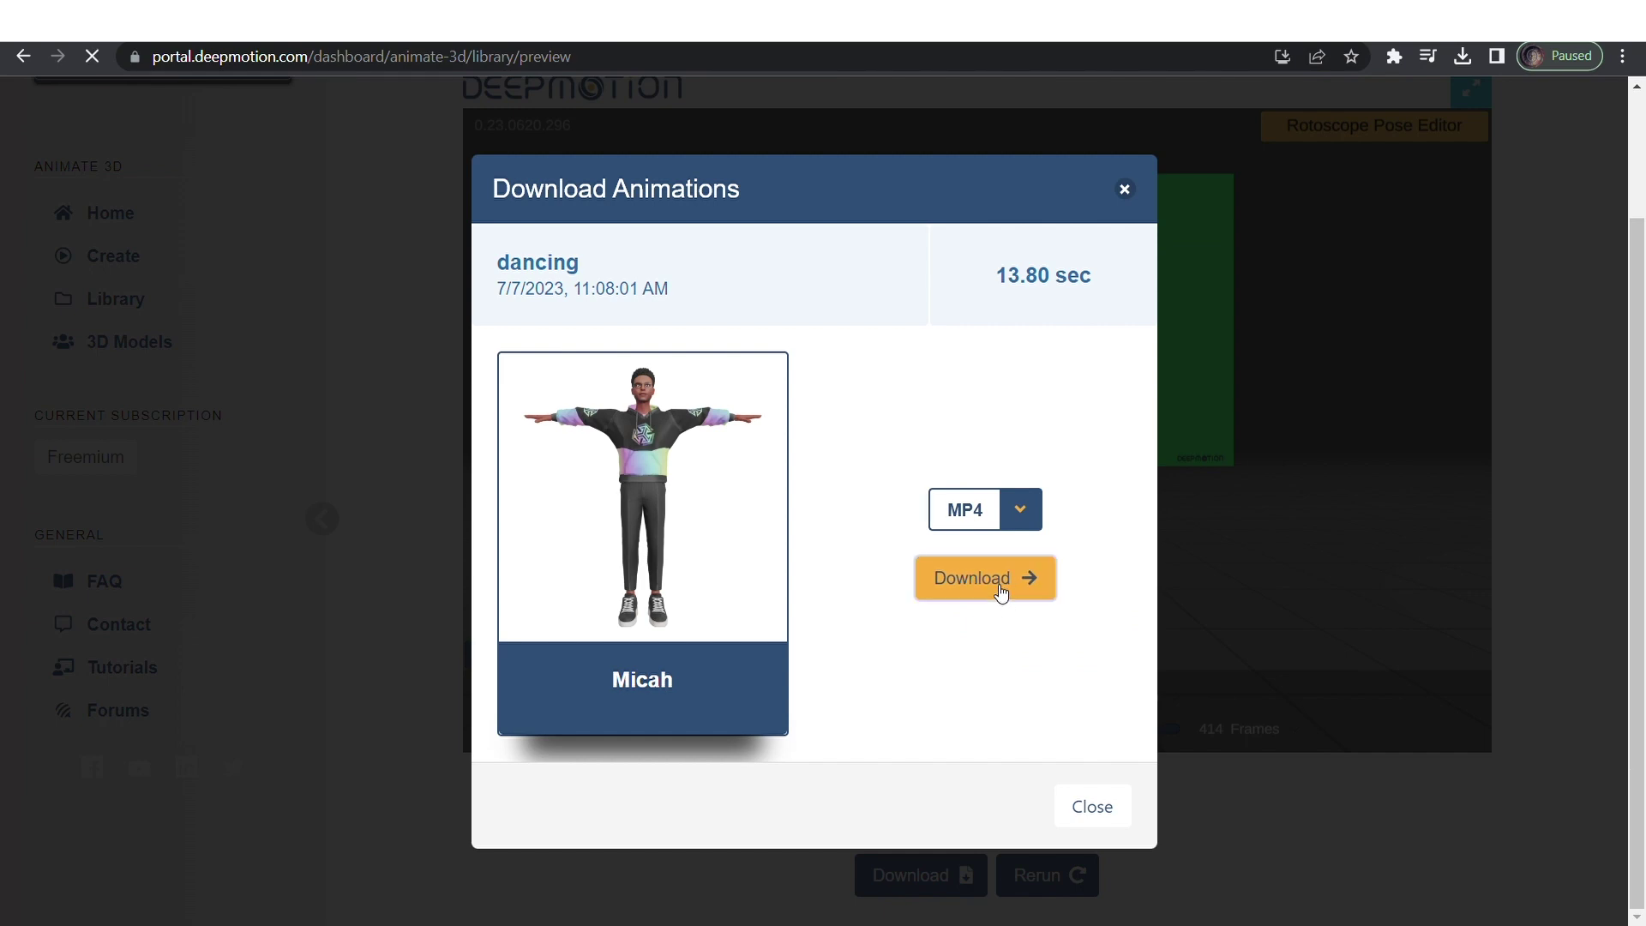
click(1125, 189)
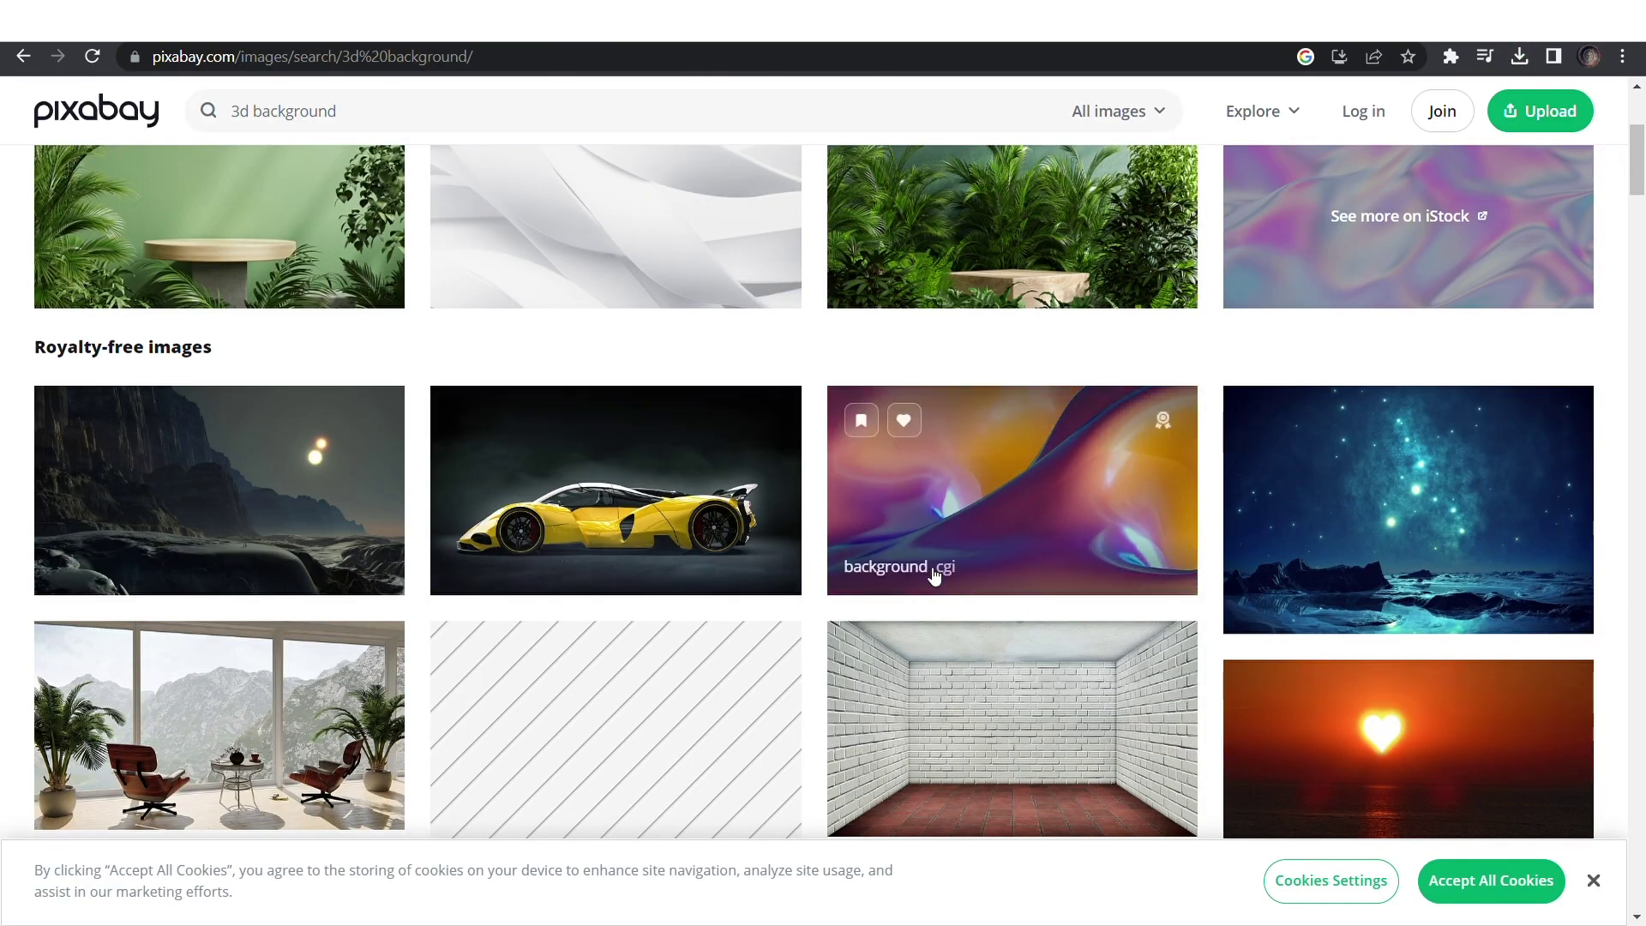
Download the empty green room illustration from the '3d background' results.
scroll(935, 577, up, 5)
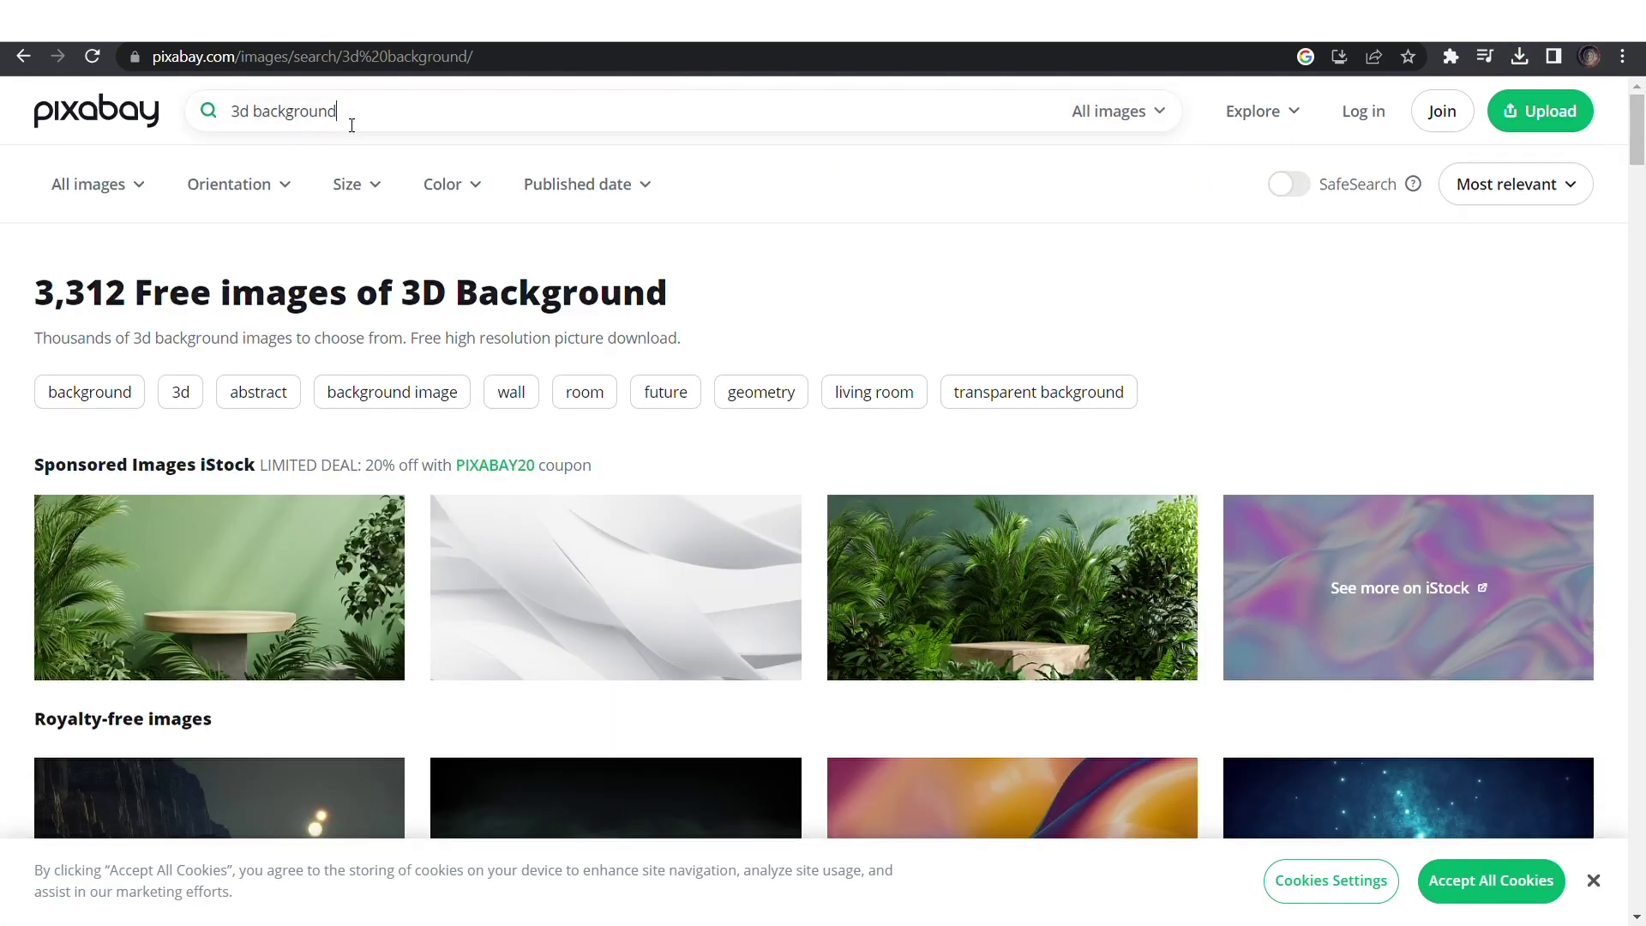
drag(348, 113, 207, 114)
scroll(904, 441, down, 8)
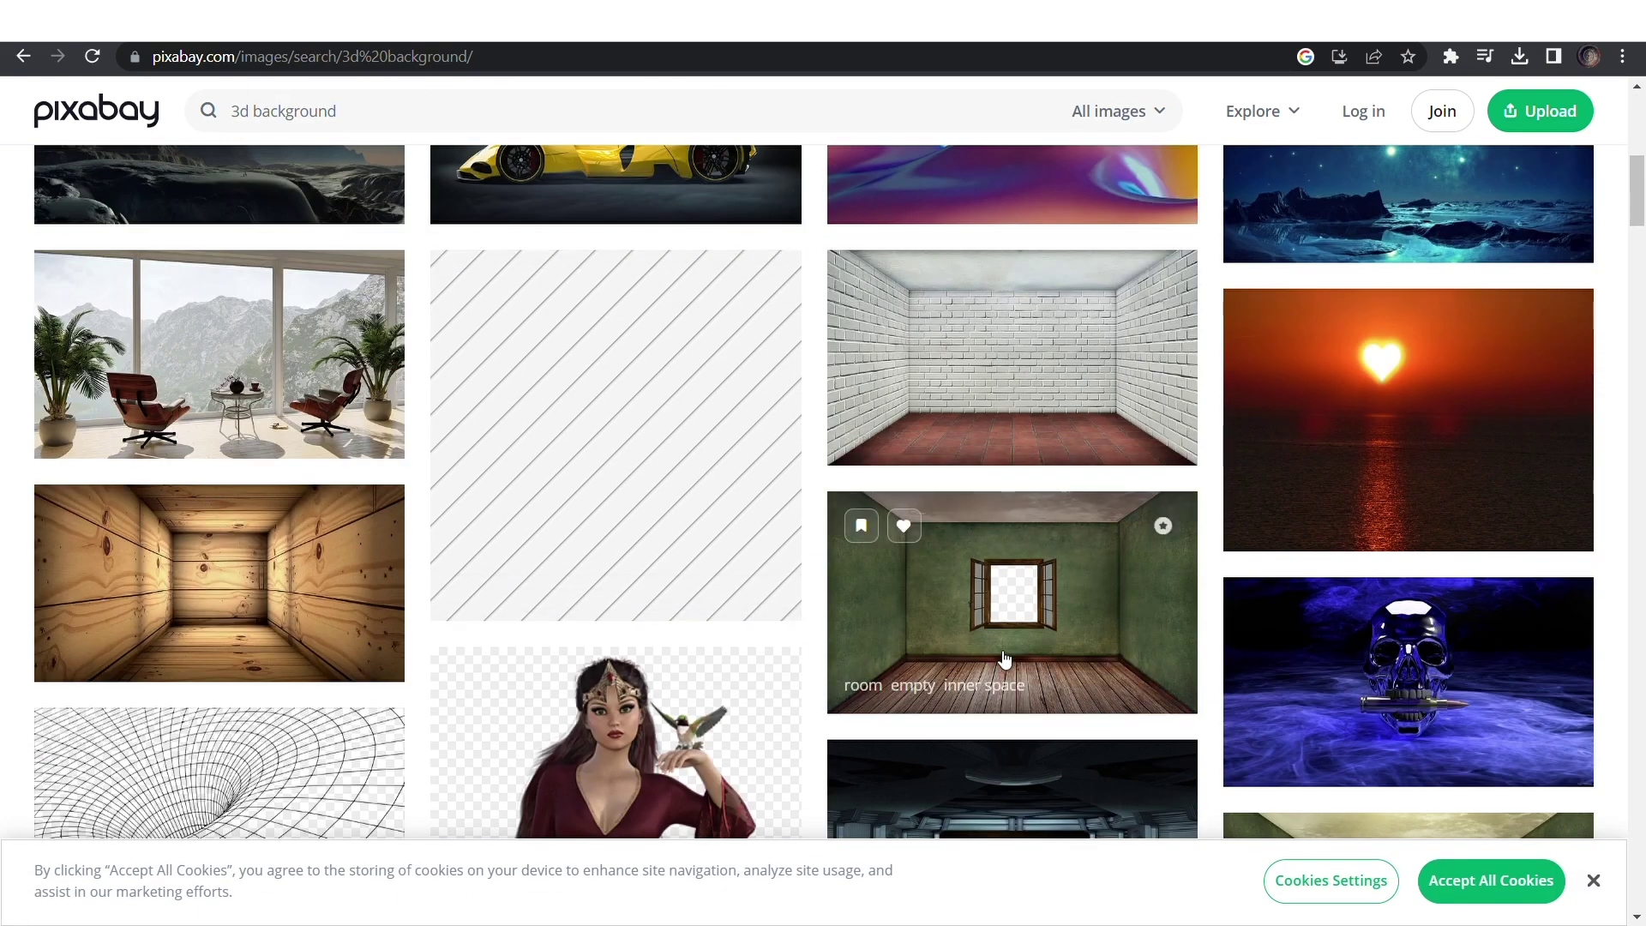
click(963, 576)
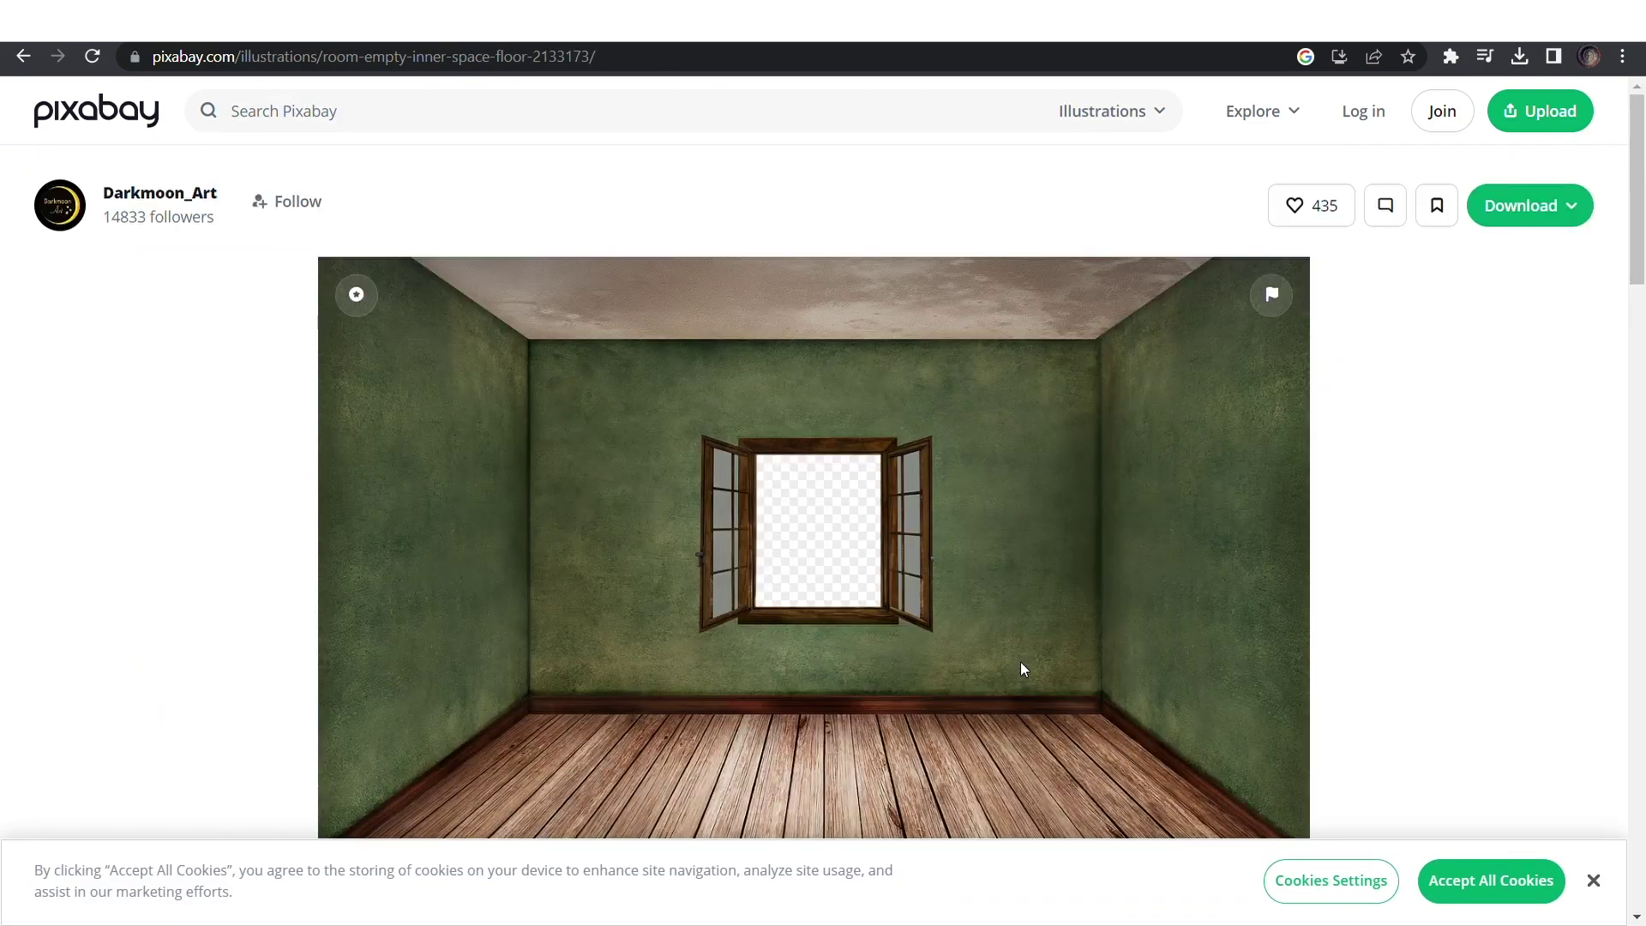
click(1529, 205)
click(1327, 476)
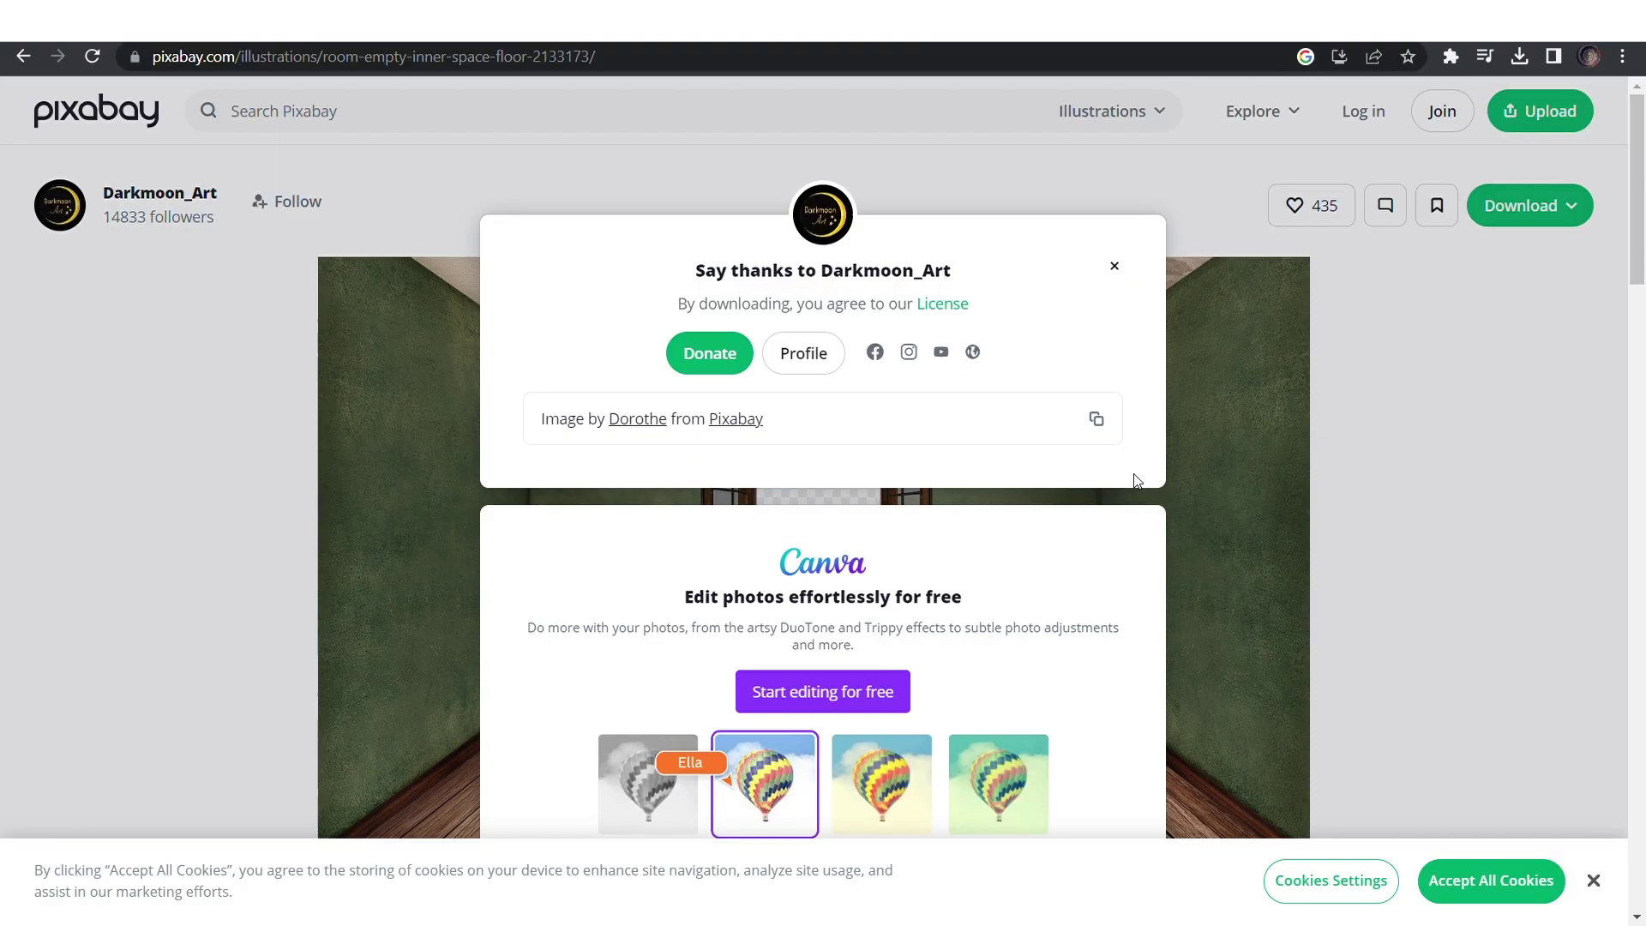
click(1115, 266)
Download the hall photo with tall blue windows from the same results.
key(alt+Left)
click(1005, 387)
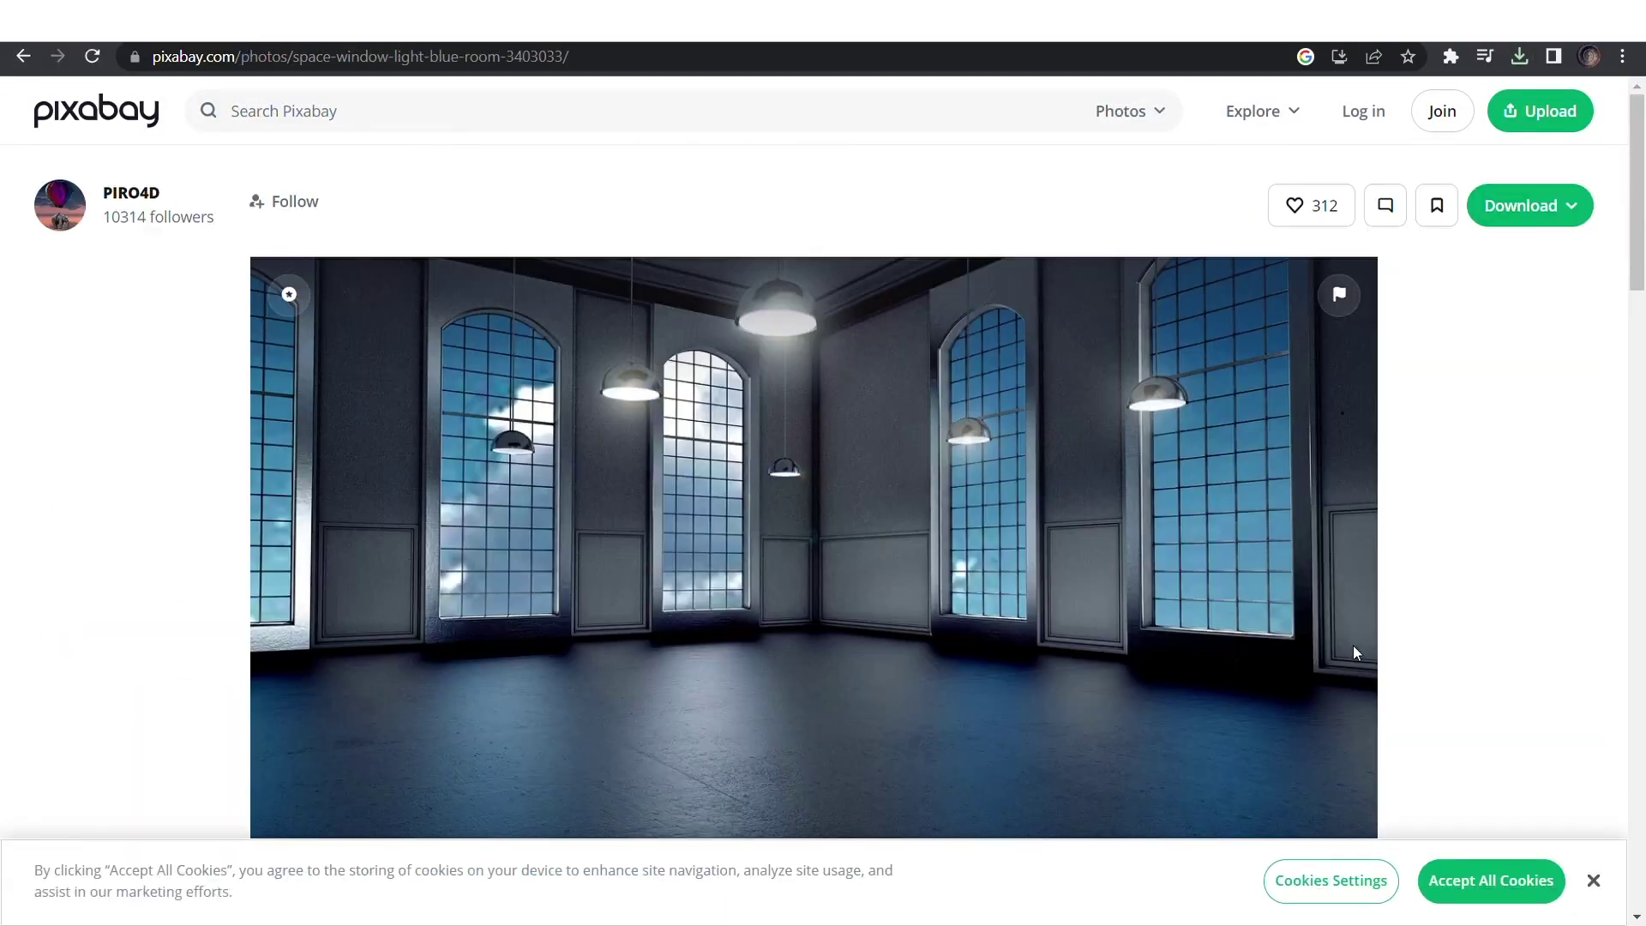
click(1530, 205)
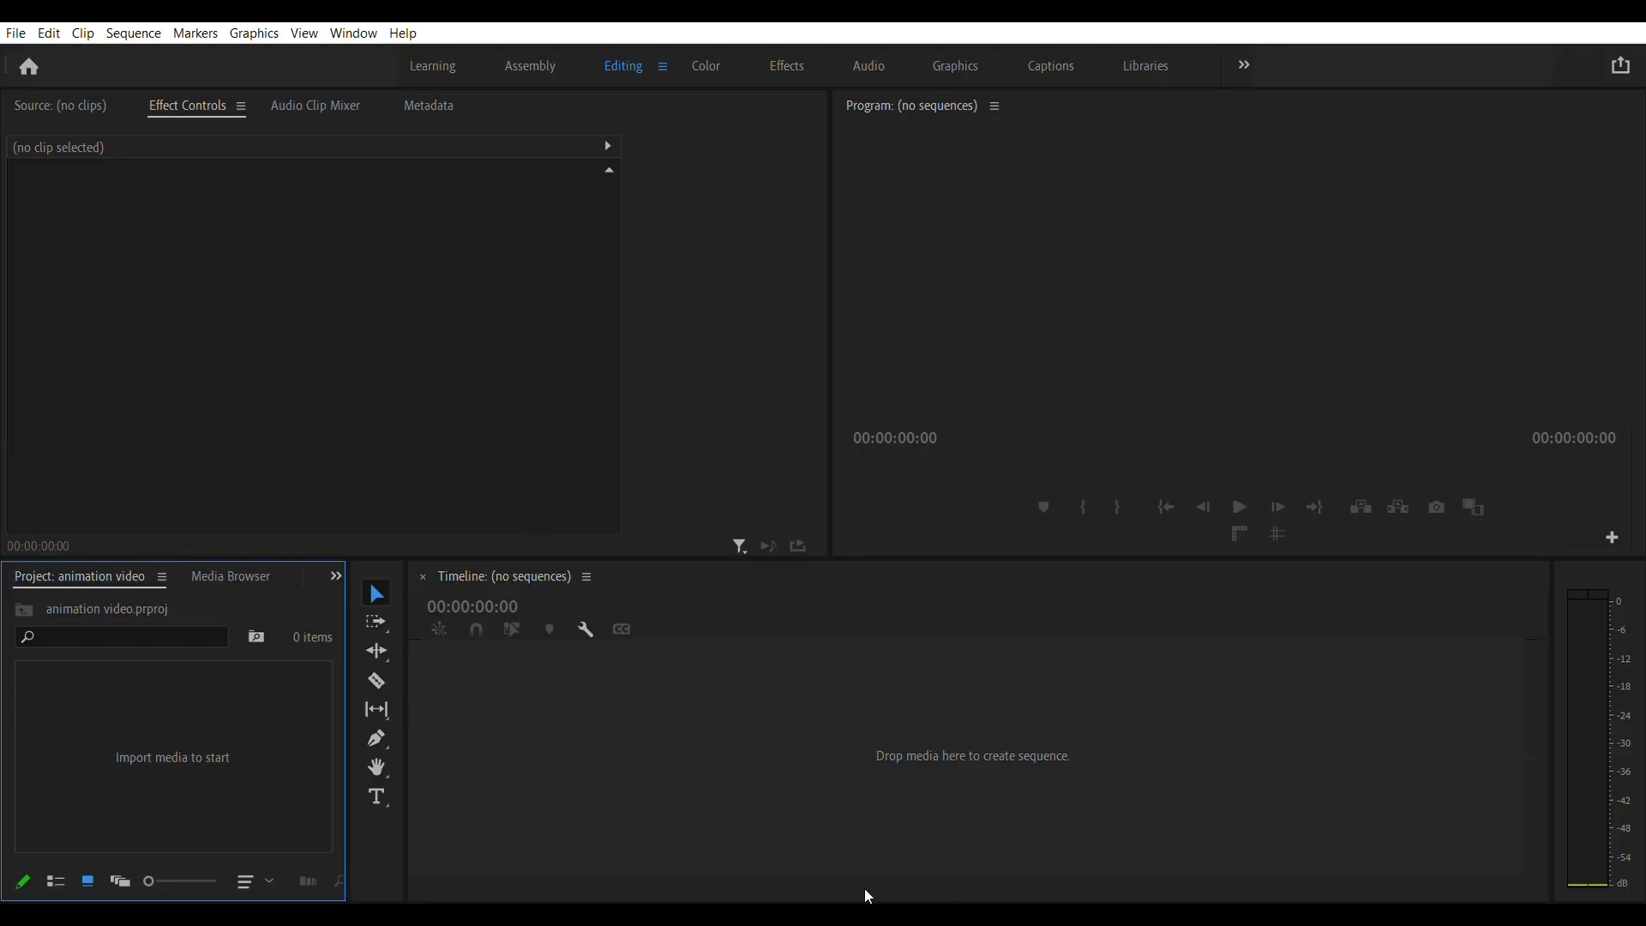
Build a sequence with the dancing clip on V2 above the lengthened space and room backgrounds on V1.
drag(864, 888, 755, 715)
drag(924, 736, 788, 739)
drag(1020, 740, 895, 739)
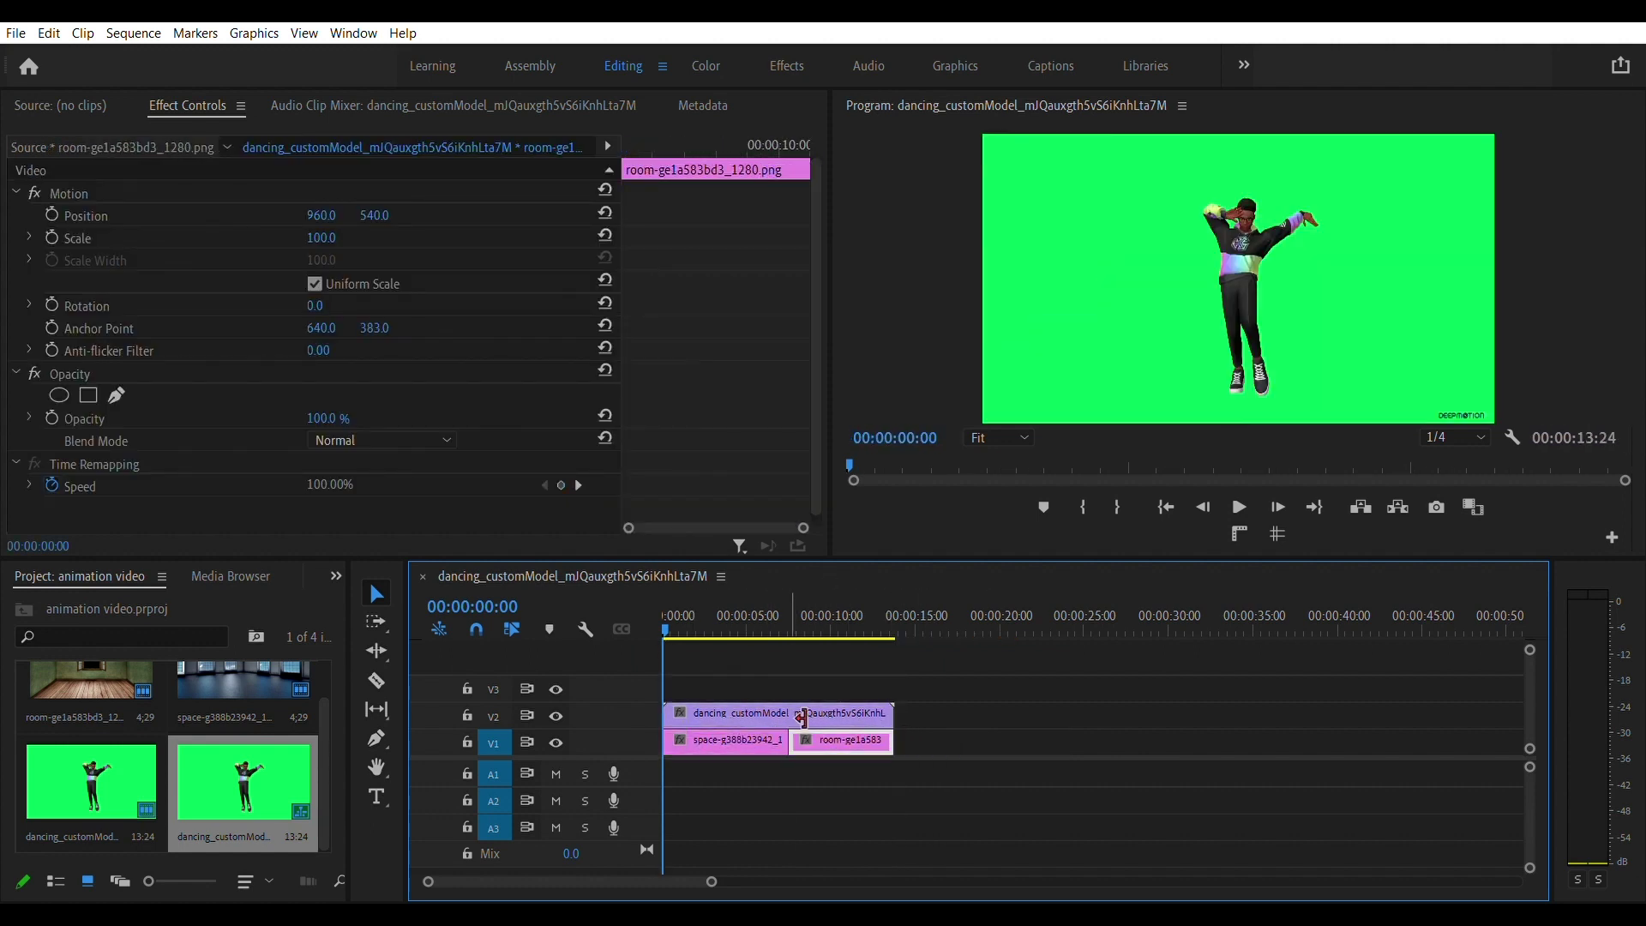
click(746, 712)
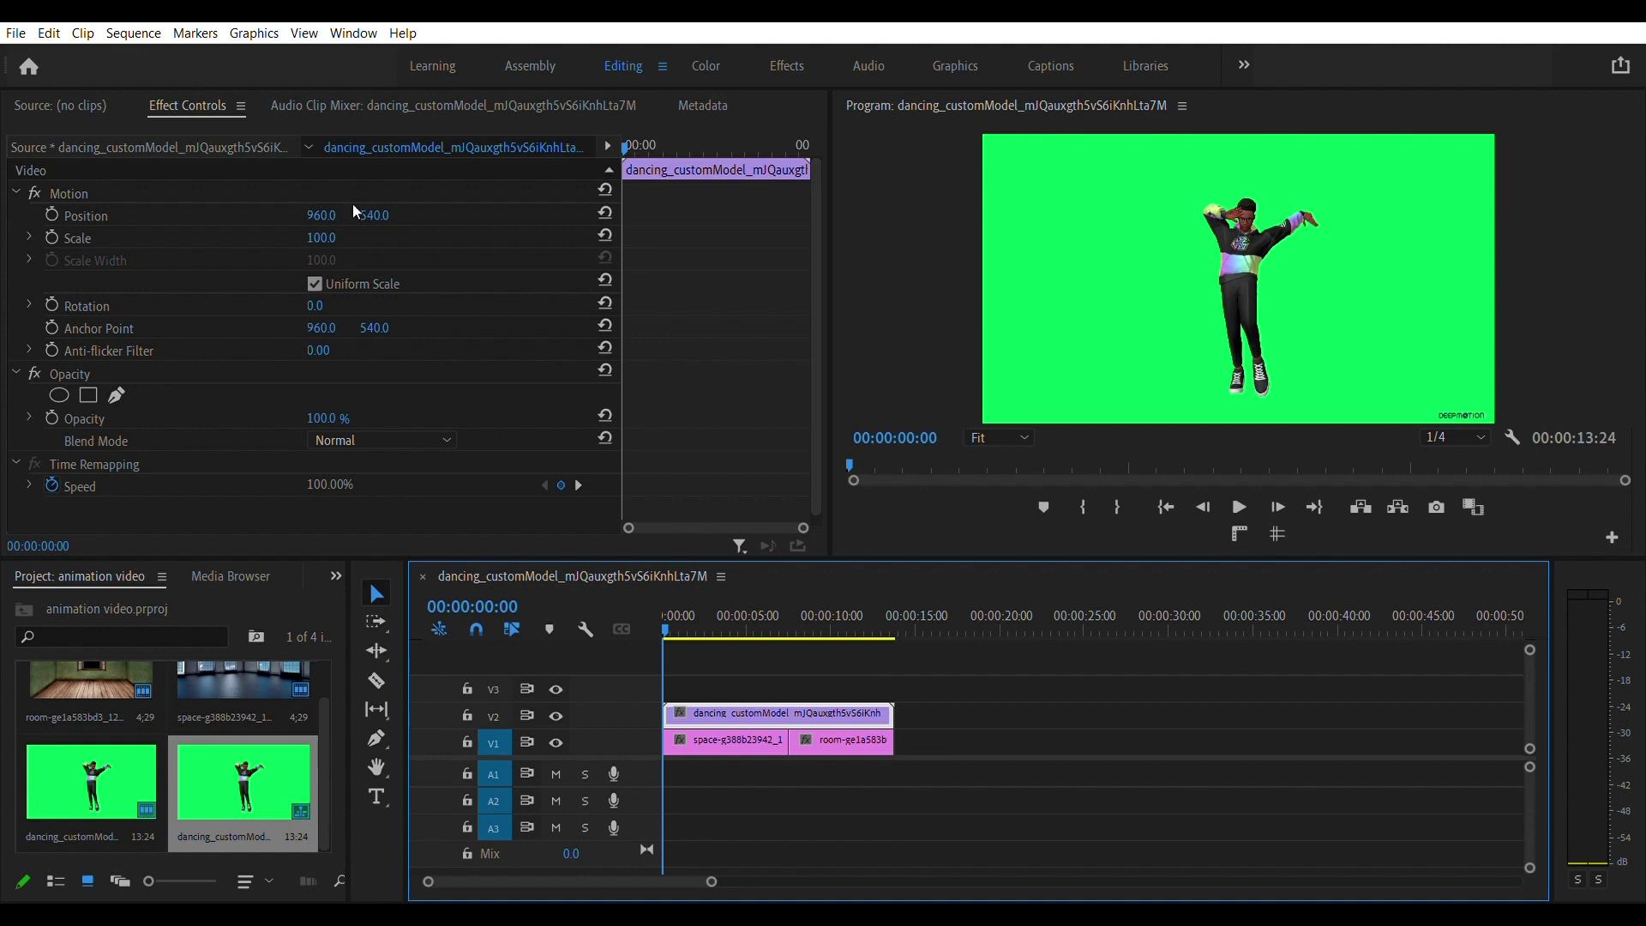
click(787, 66)
Key out the dancing clip's green screen with Color Key, sampling the green at tolerance 70.
text(c)
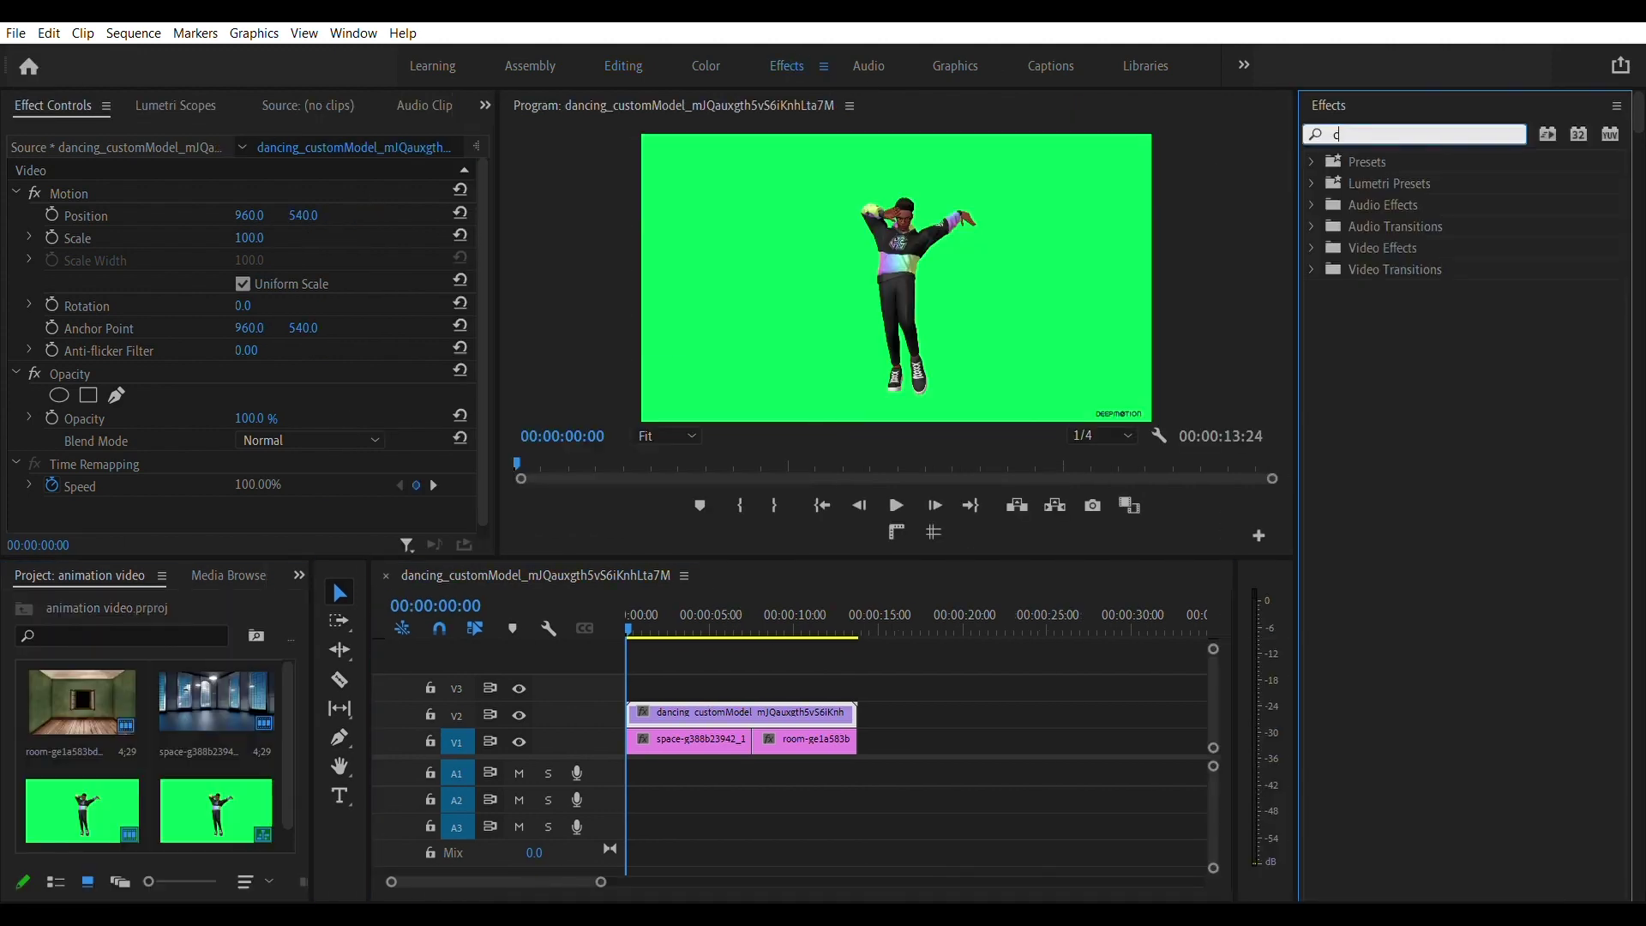
text(olor key)
click(1421, 285)
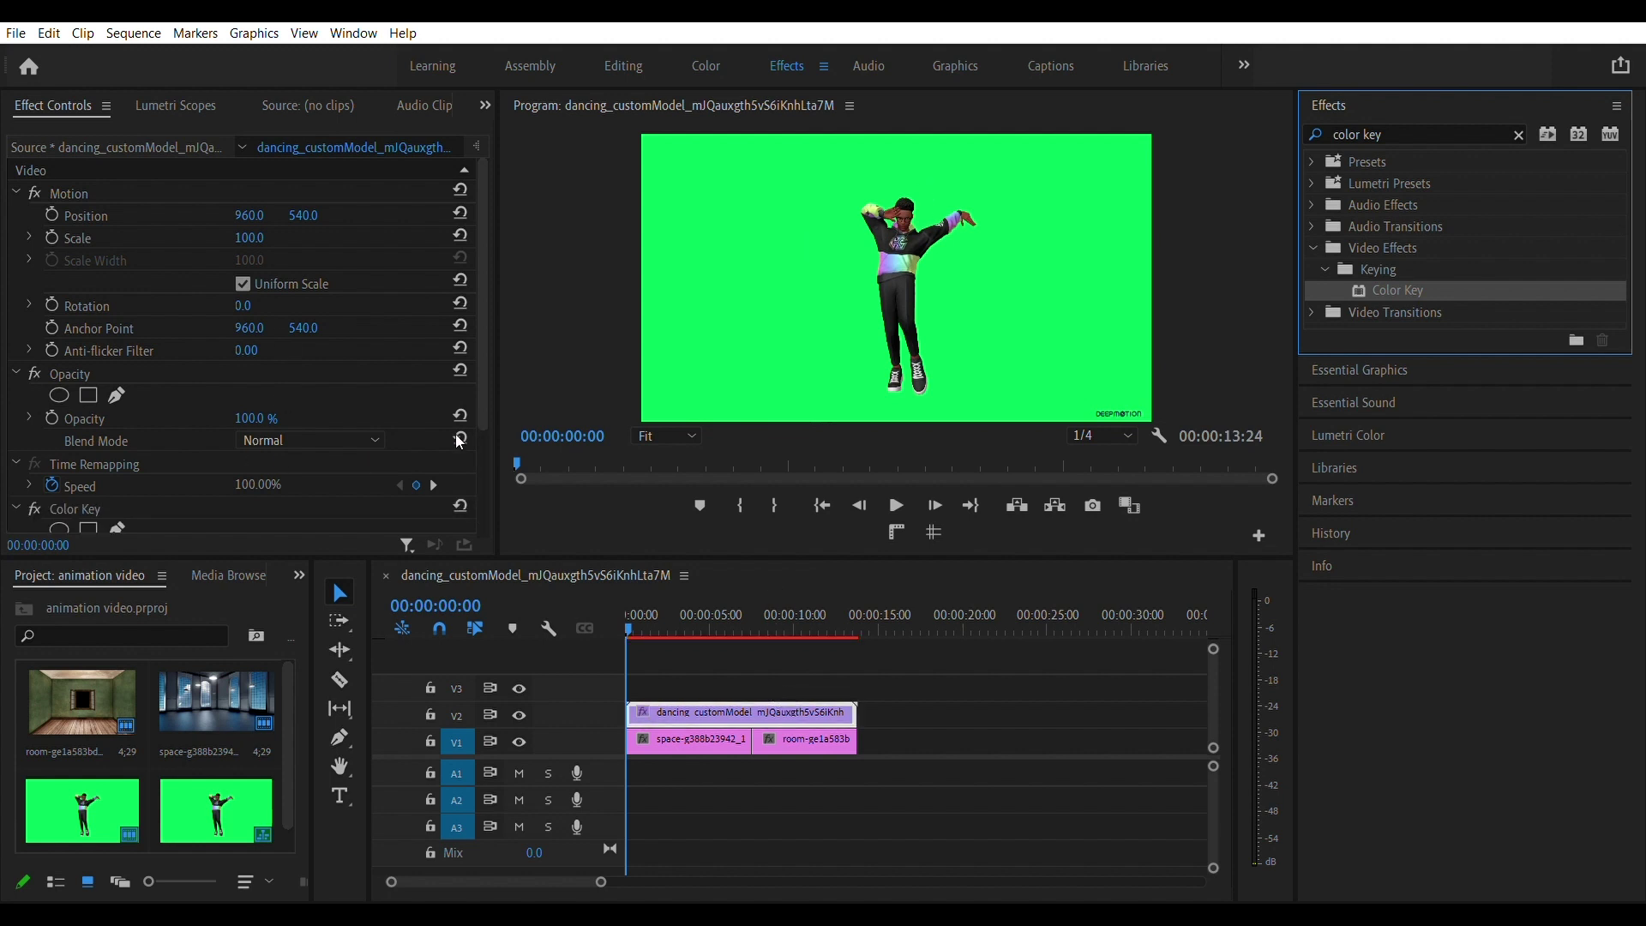
drag(485, 369, 485, 472)
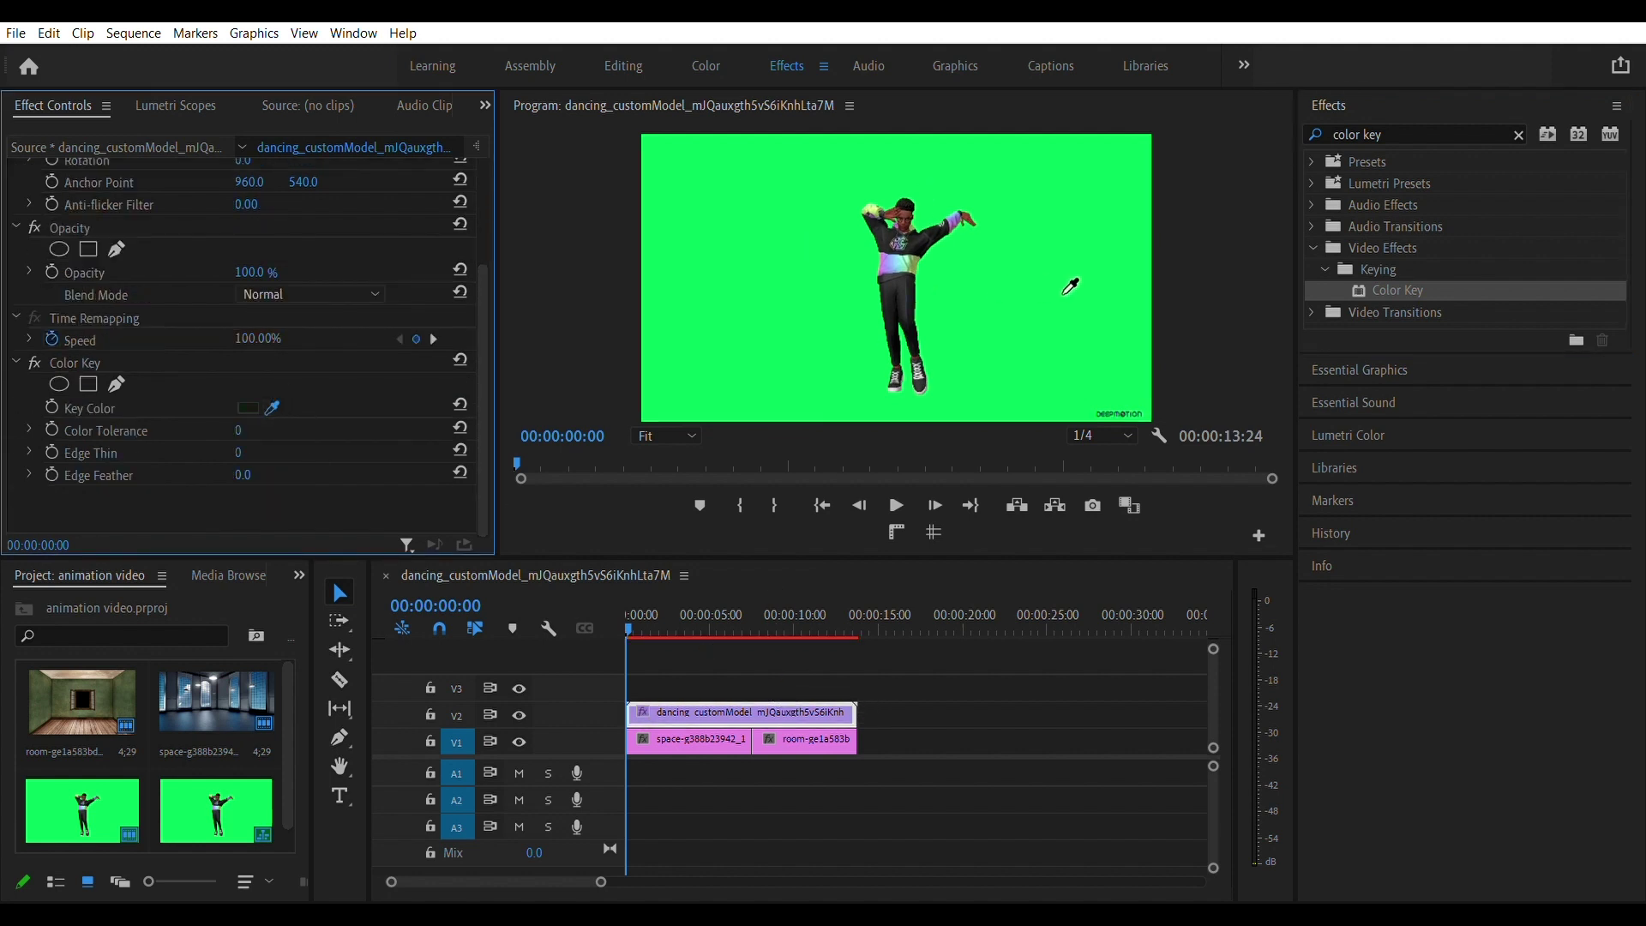
click(1064, 284)
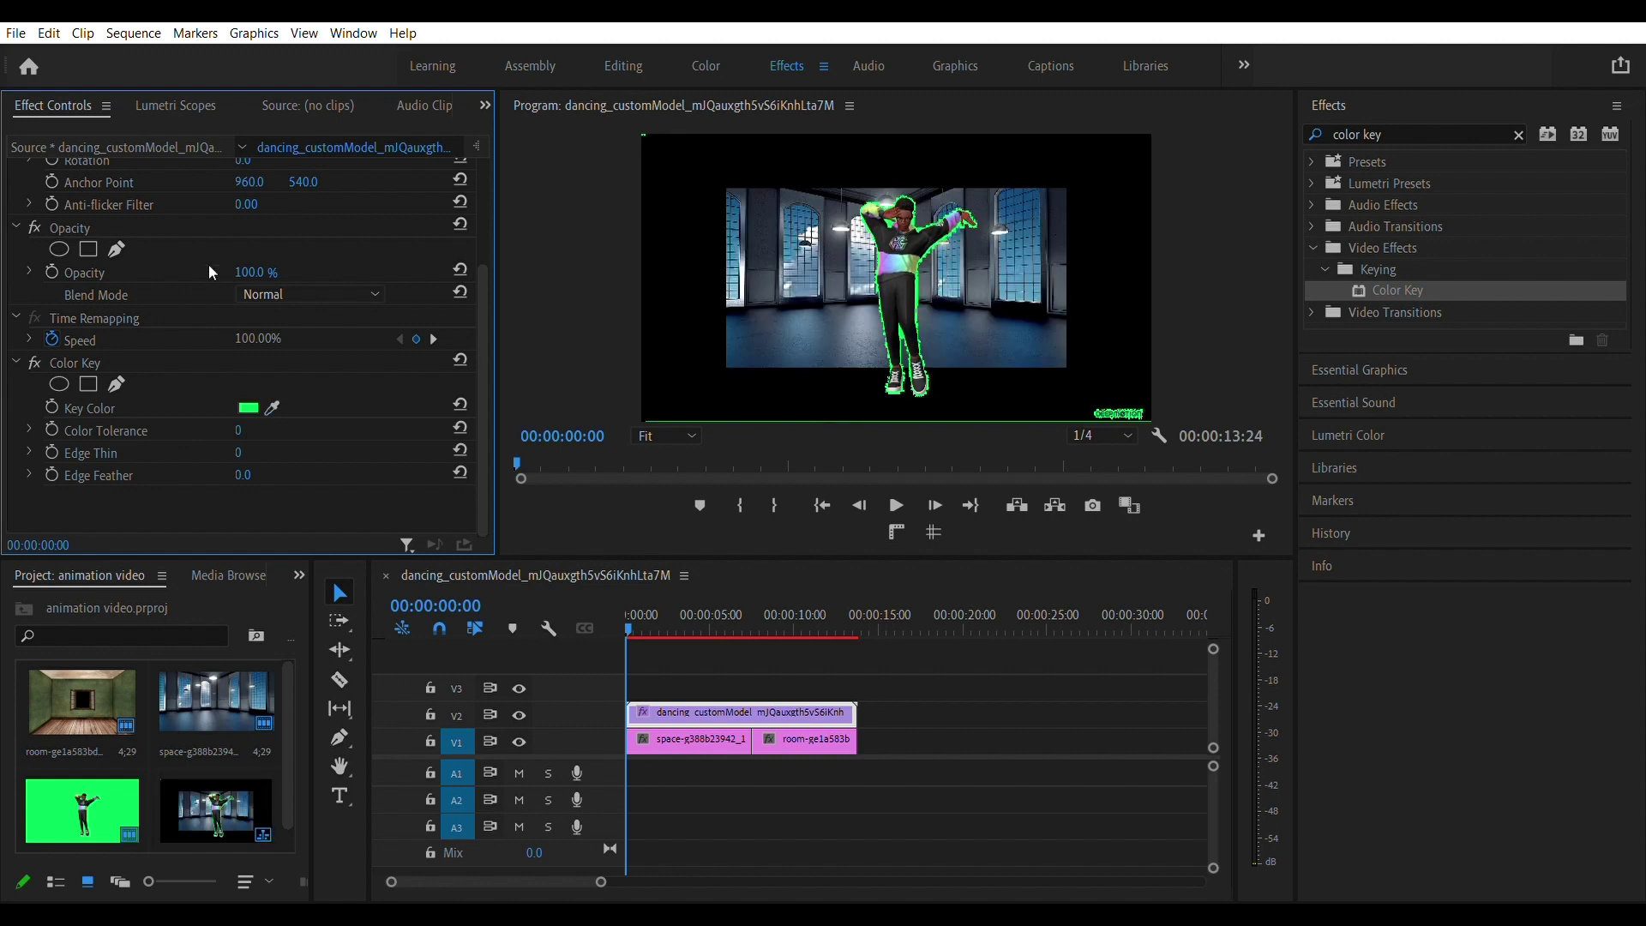
drag(245, 422, 276, 423)
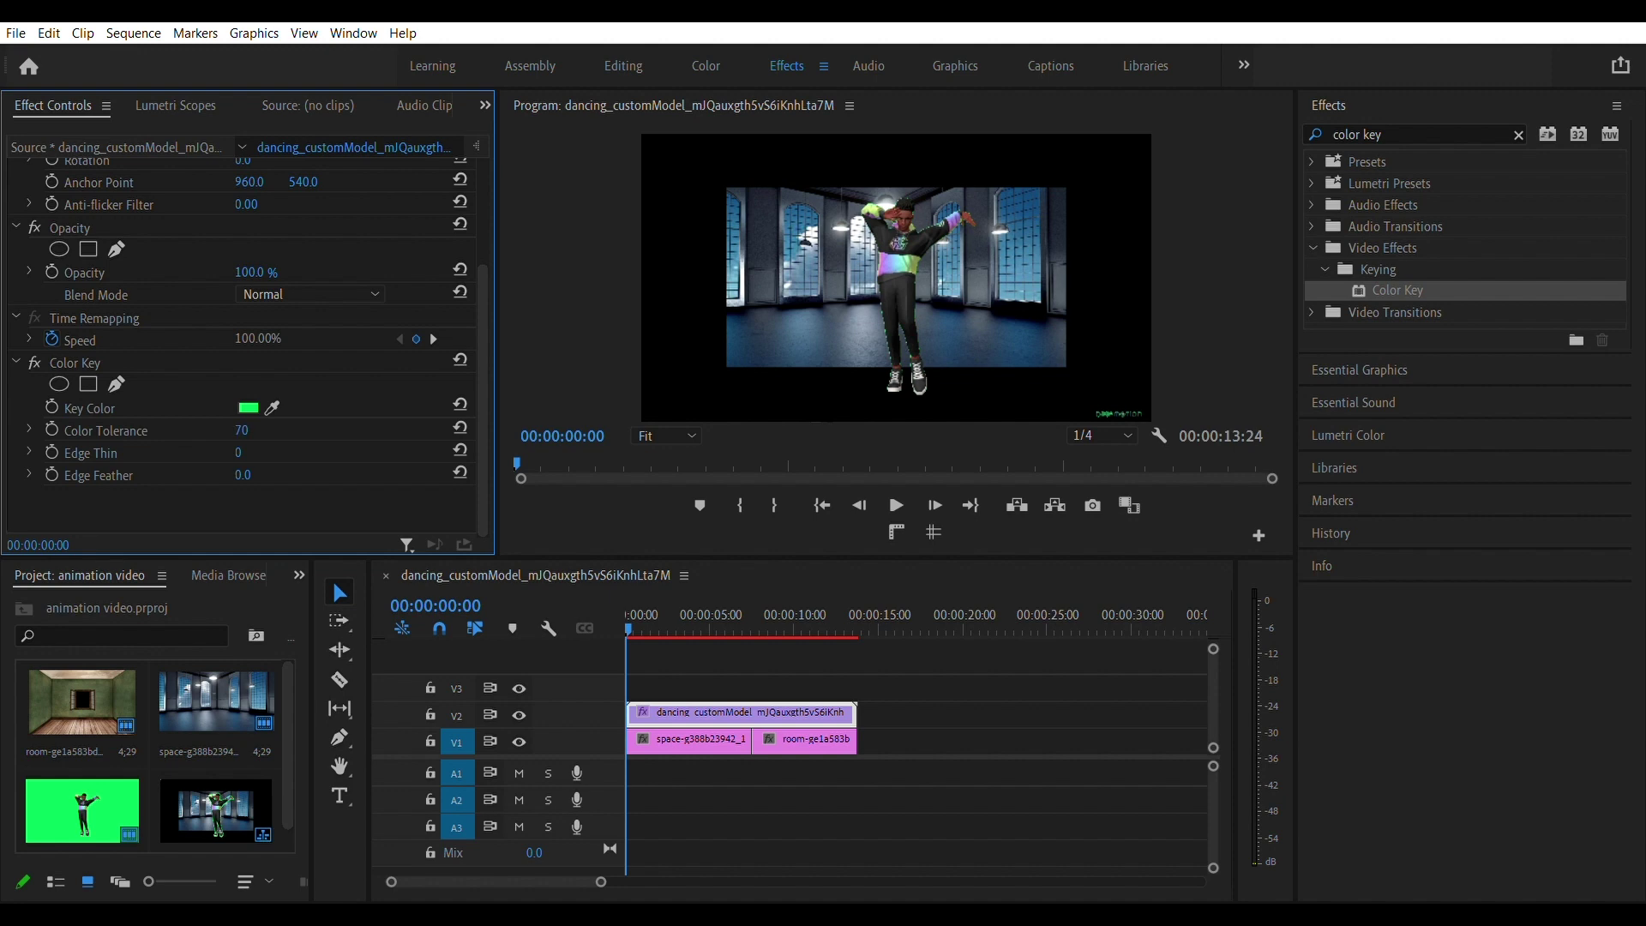
click(723, 730)
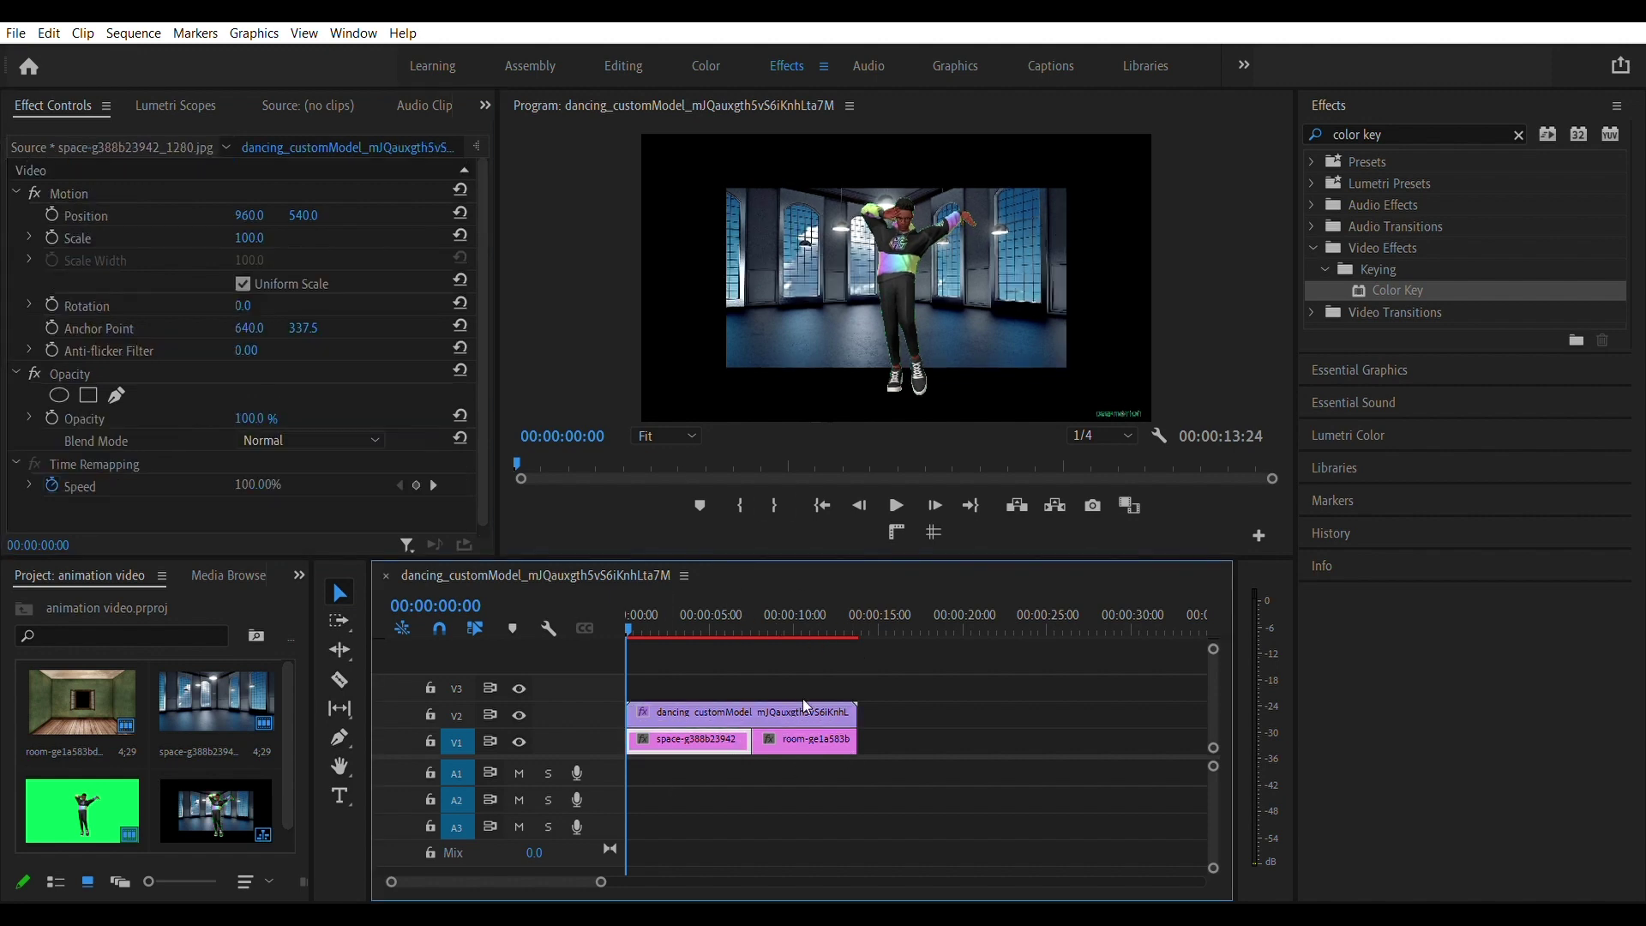
Scale the space background to 164, then play the composite in a maximized Program monitor.
double_click(804, 739)
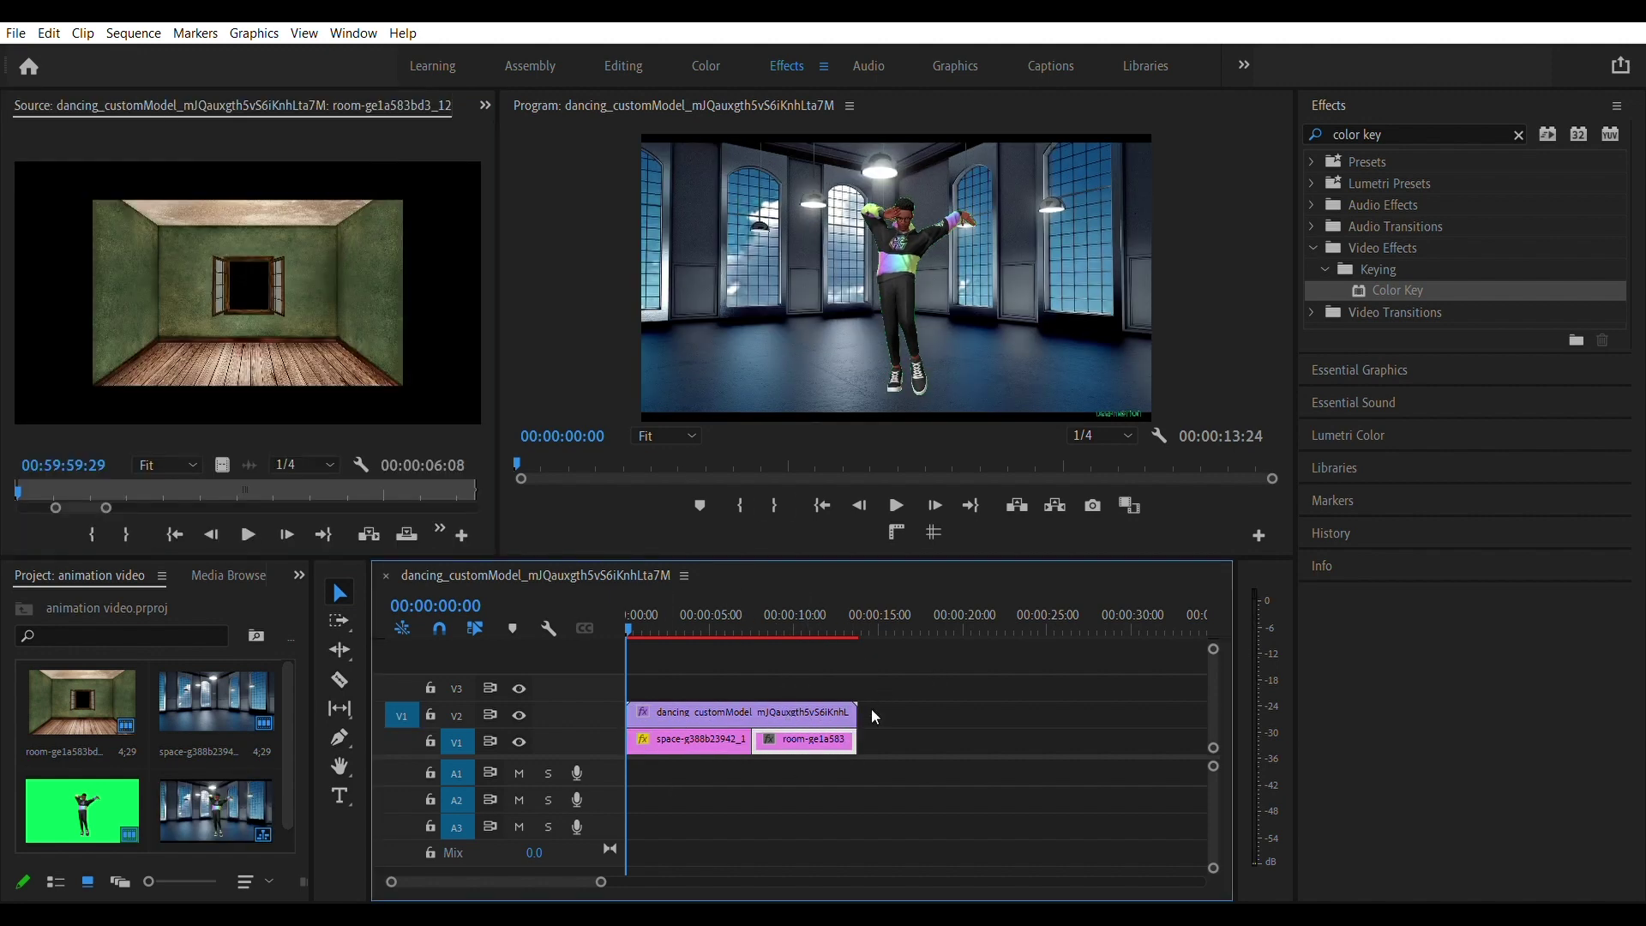
click(727, 737)
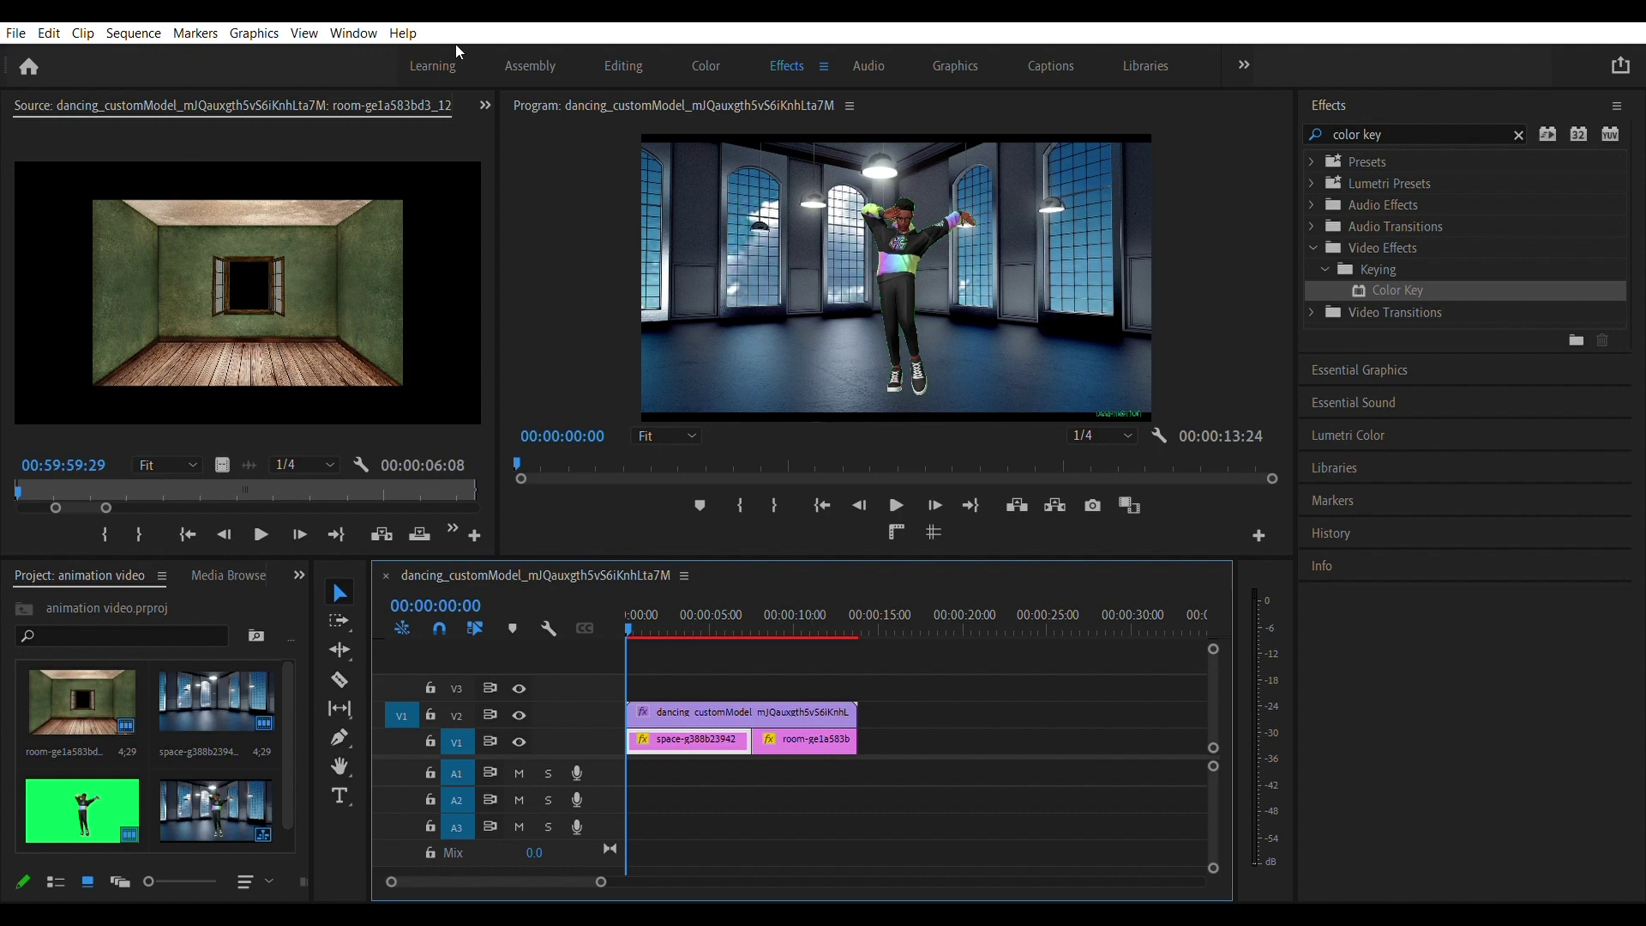
click(624, 66)
key(space)
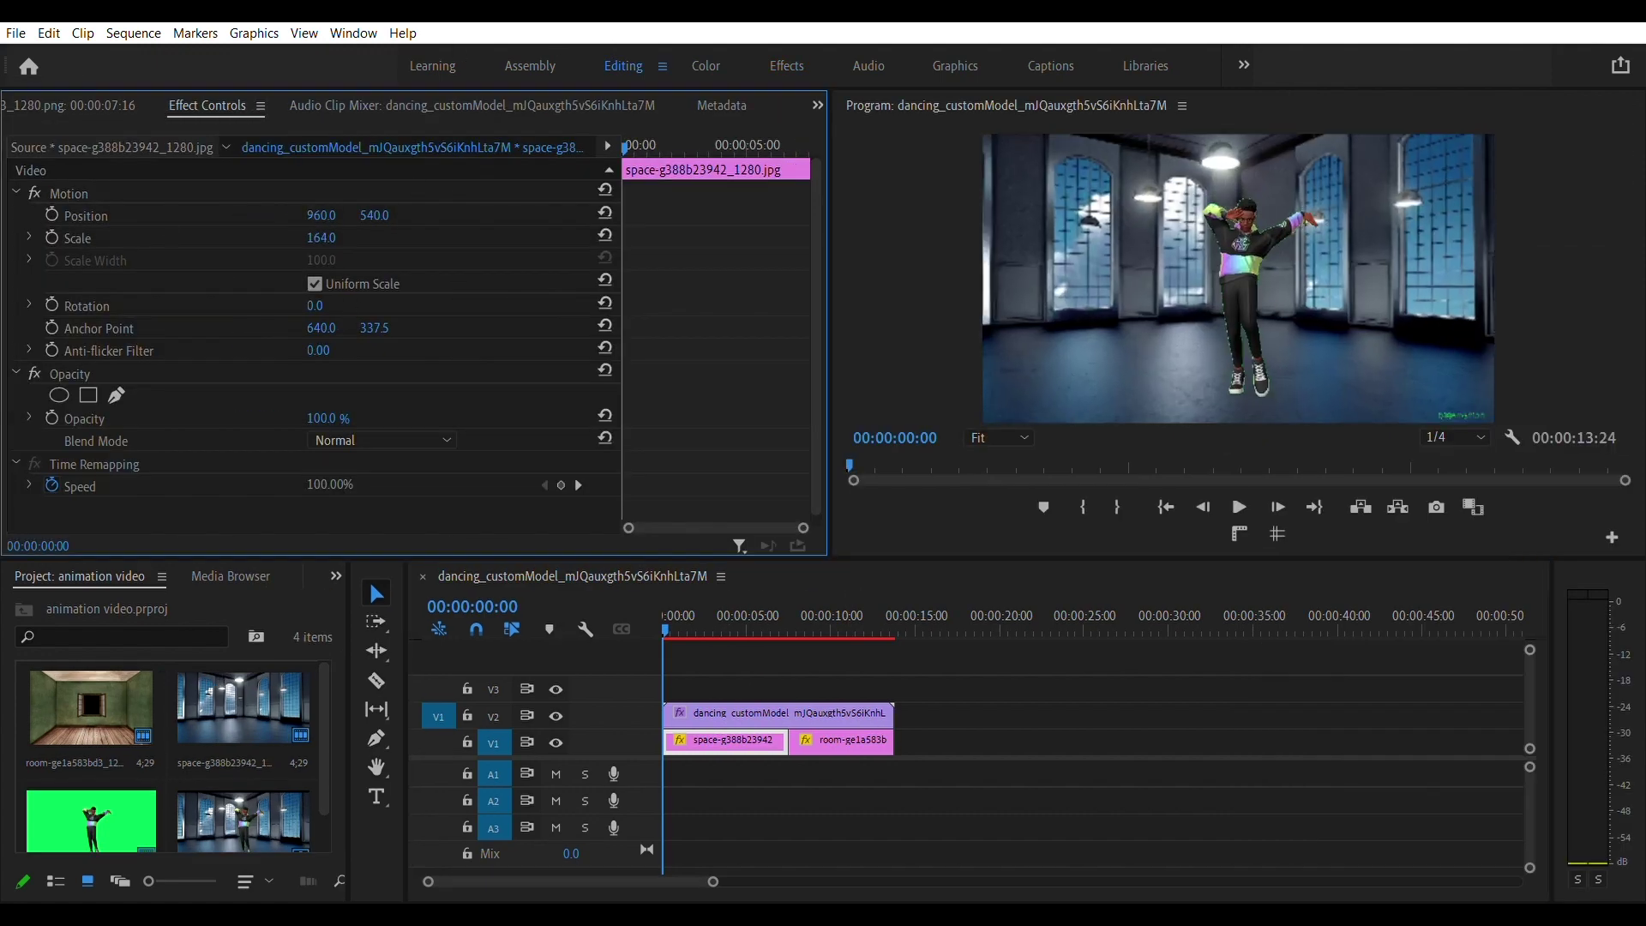
key(grave)
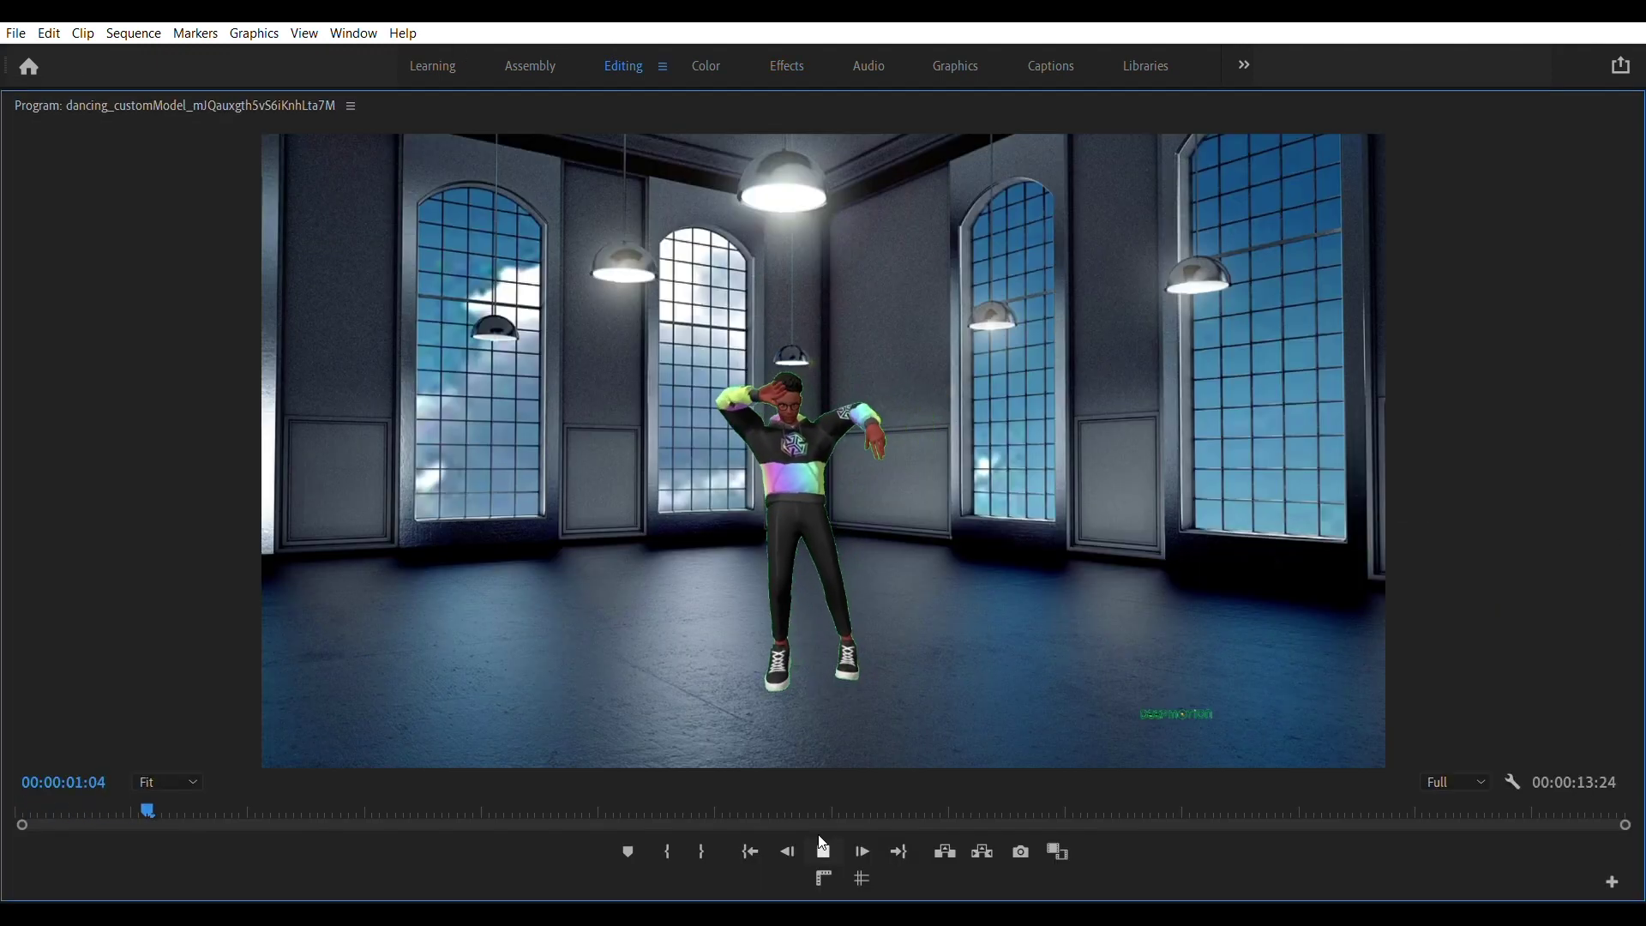